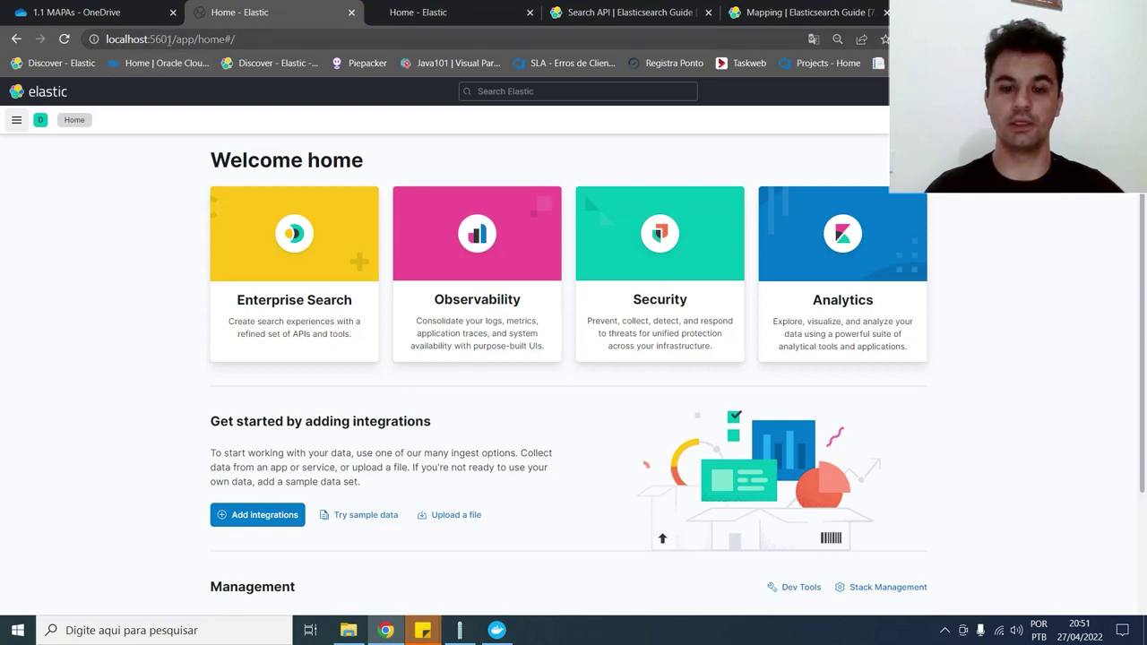
Switch to Docker Desktop to check the server-kibana and server-elastic containers in the elastic group, and return to the Elastic home page.
click(496, 630)
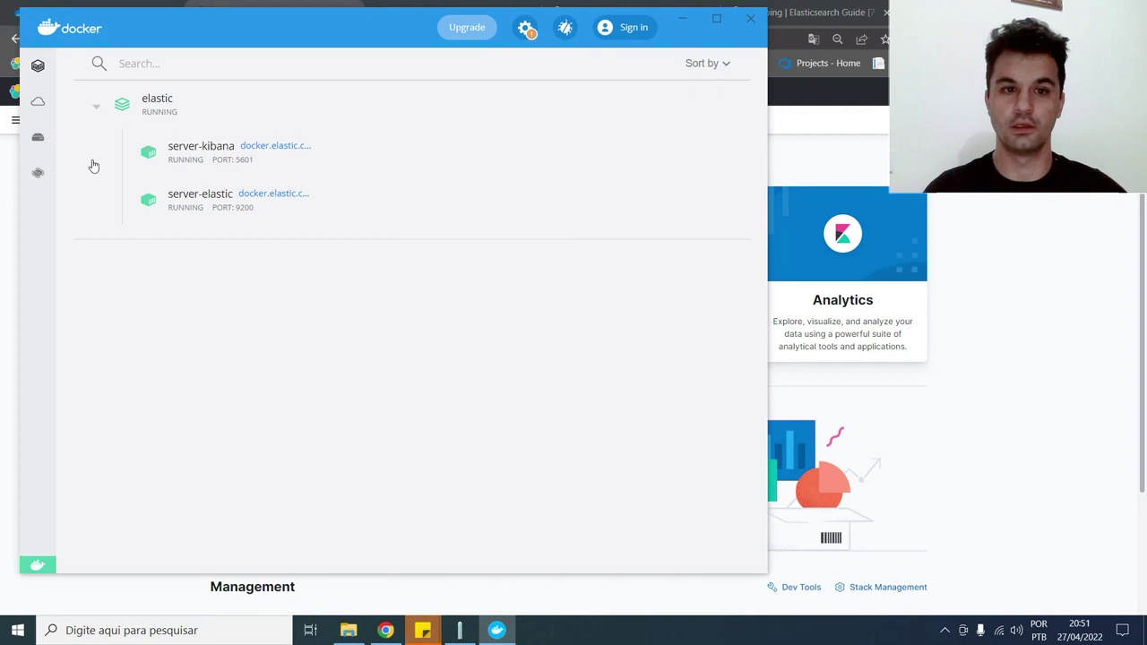
mouse_move(84, 113)
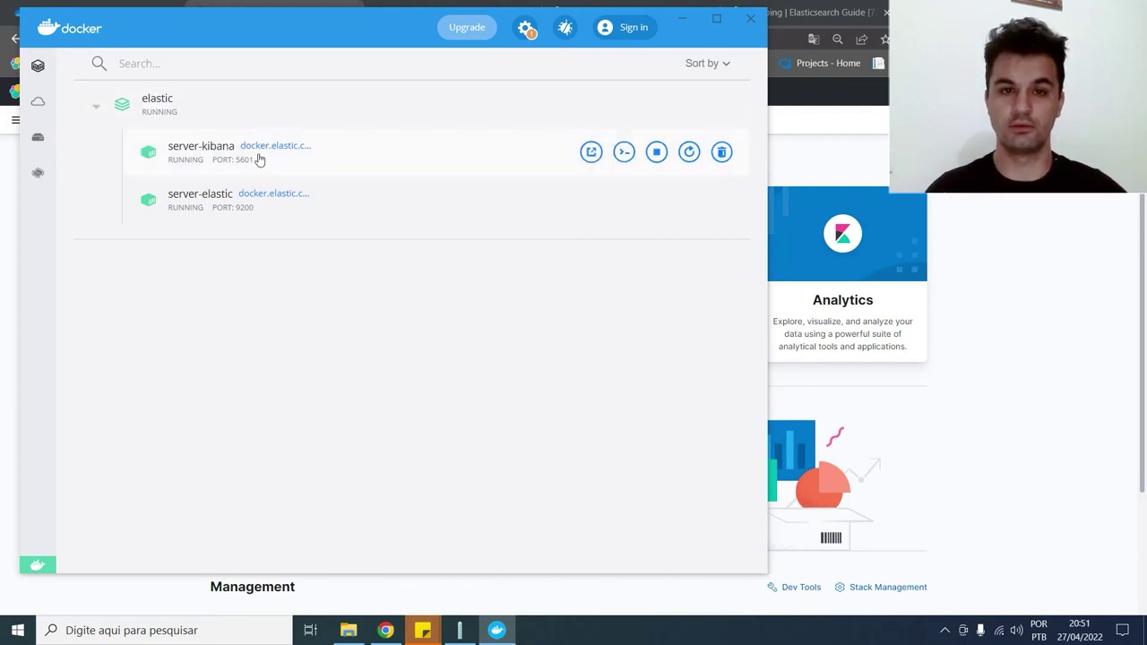
mouse_move(284, 154)
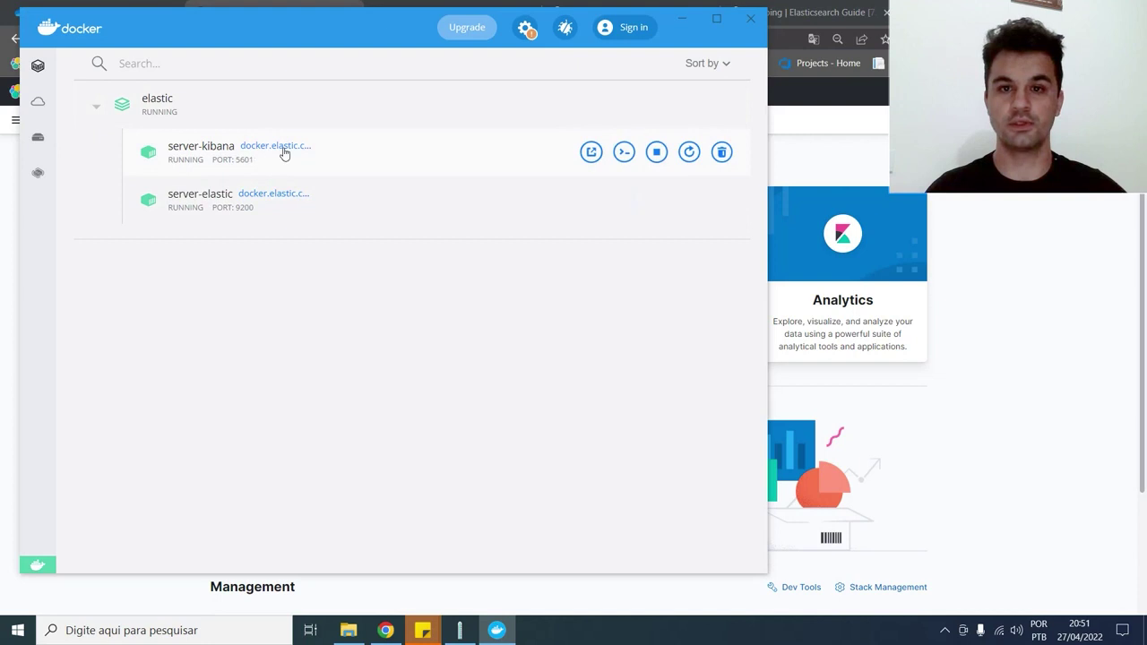
click(680, 25)
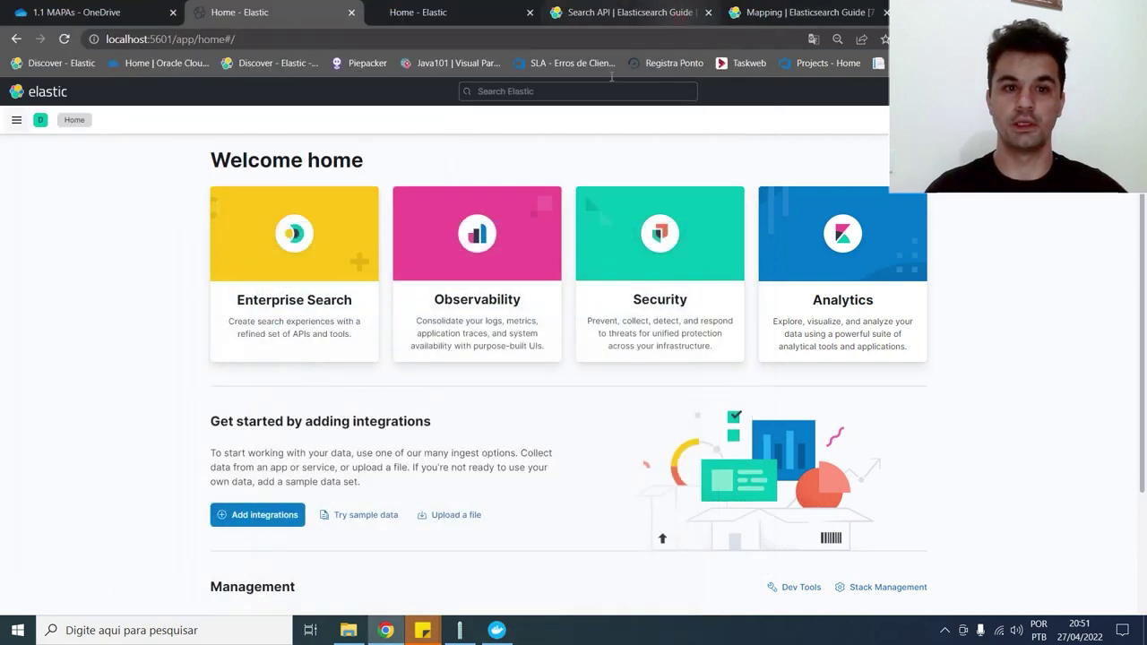
Open the Dev Tools console from the Management section of the Elastic navigation.
click(16, 122)
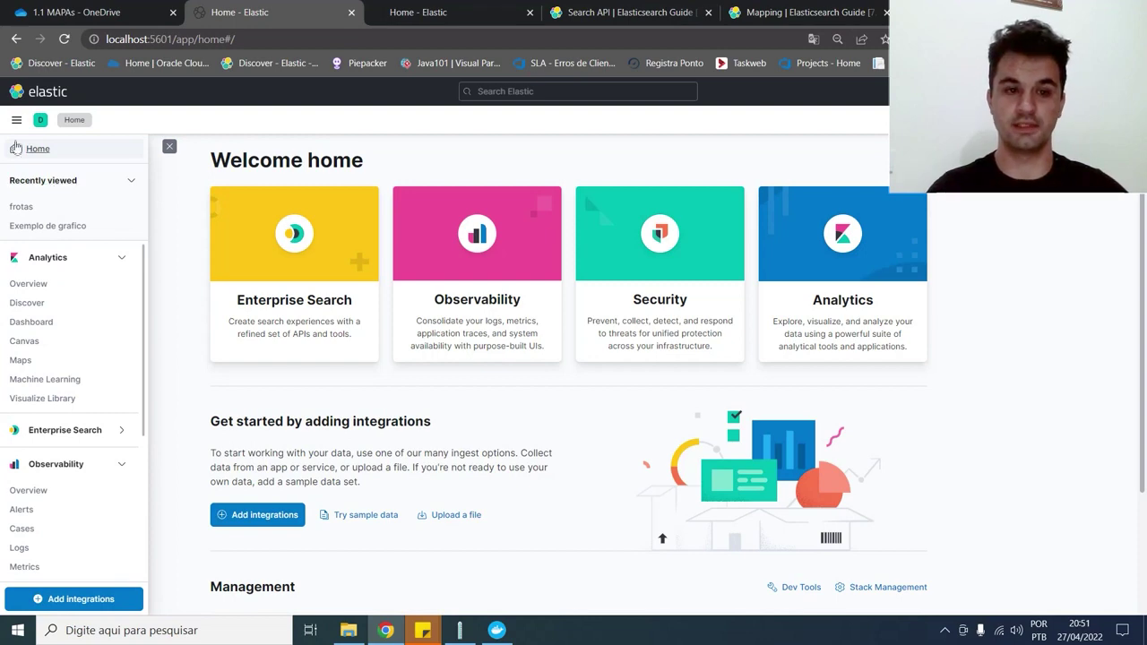
scroll(27, 231, down, 3)
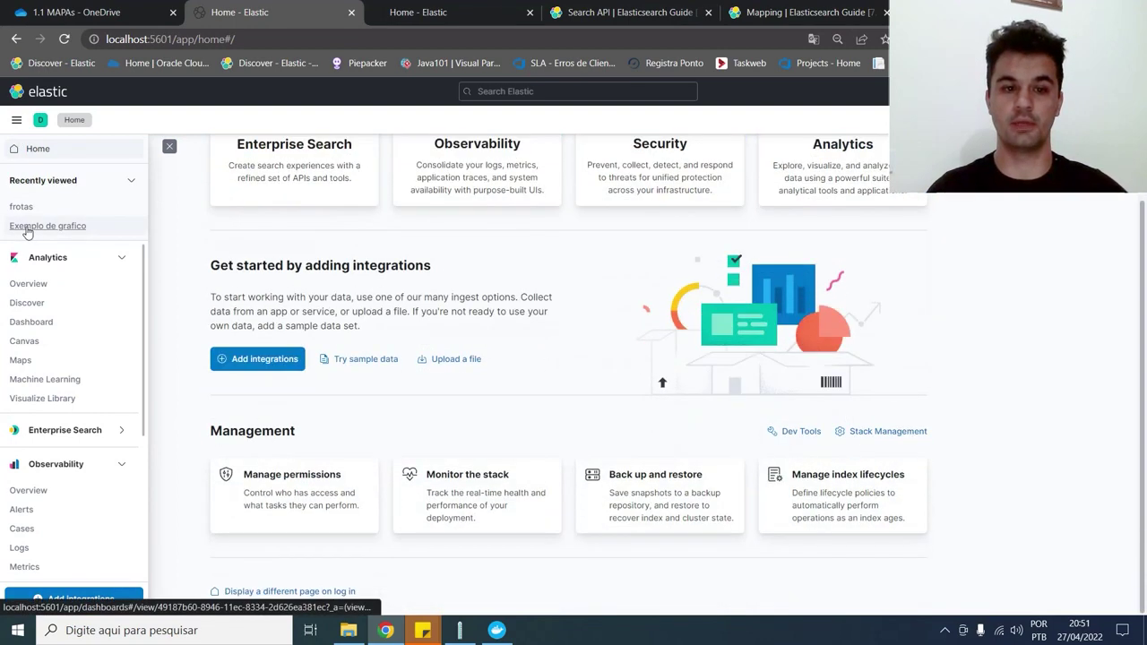
scroll(94, 360, down, 5)
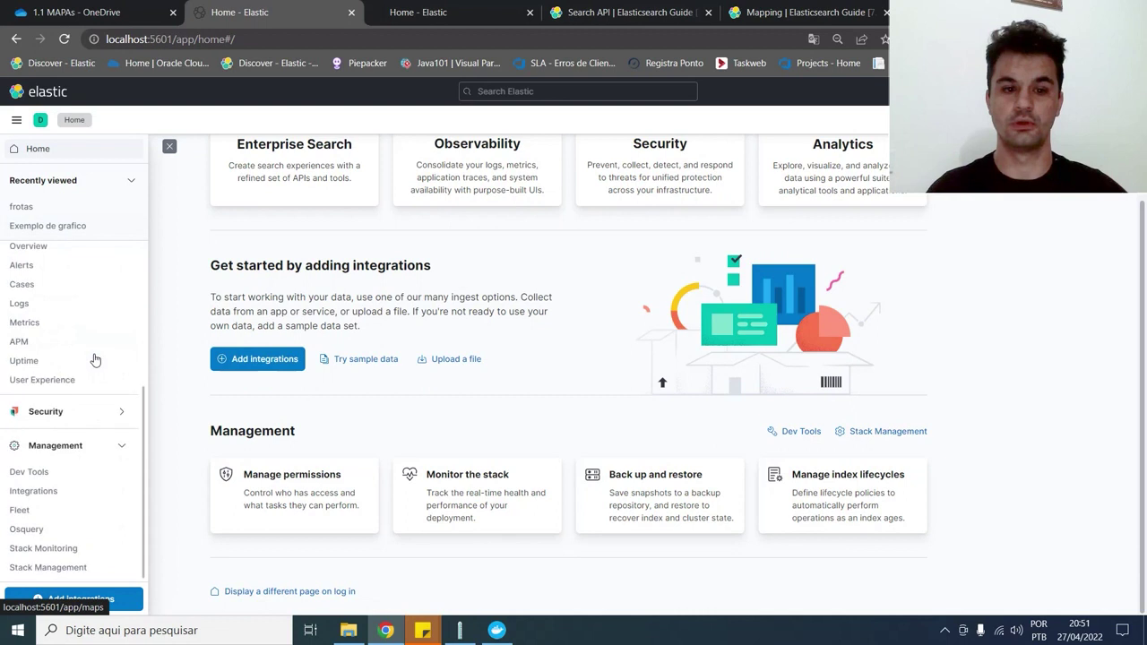
click(25, 479)
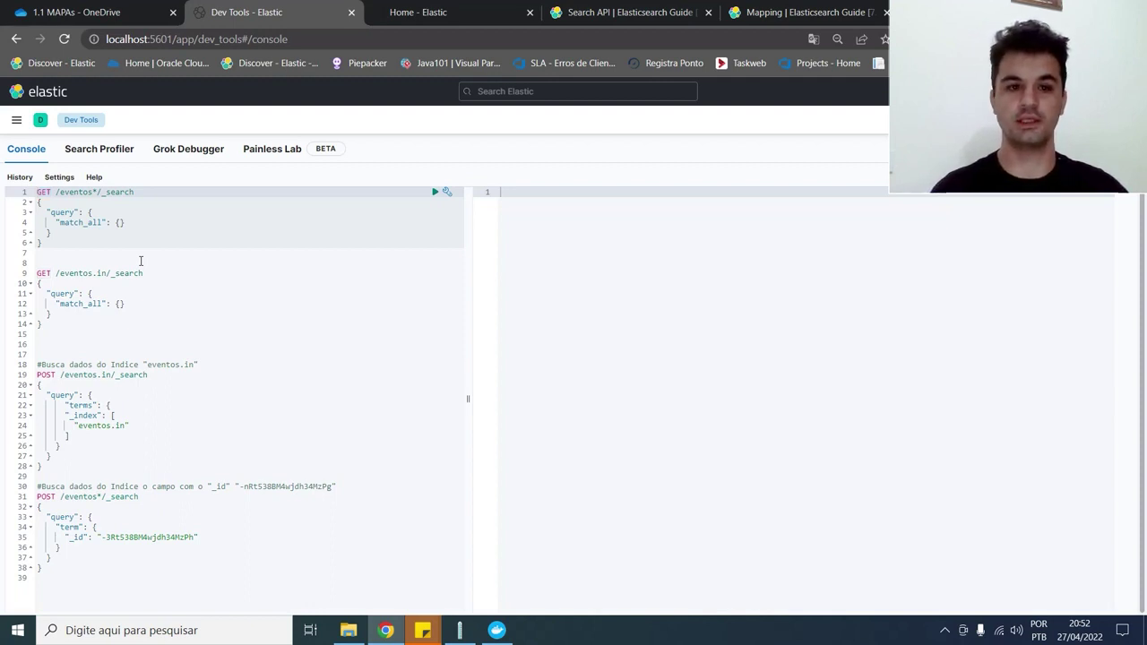
Insert three blank lines above the first console request and write "teste" on line 1.
key(Return)
key(Return)
key(Return)
key(Up)
key(Up)
key(Up)
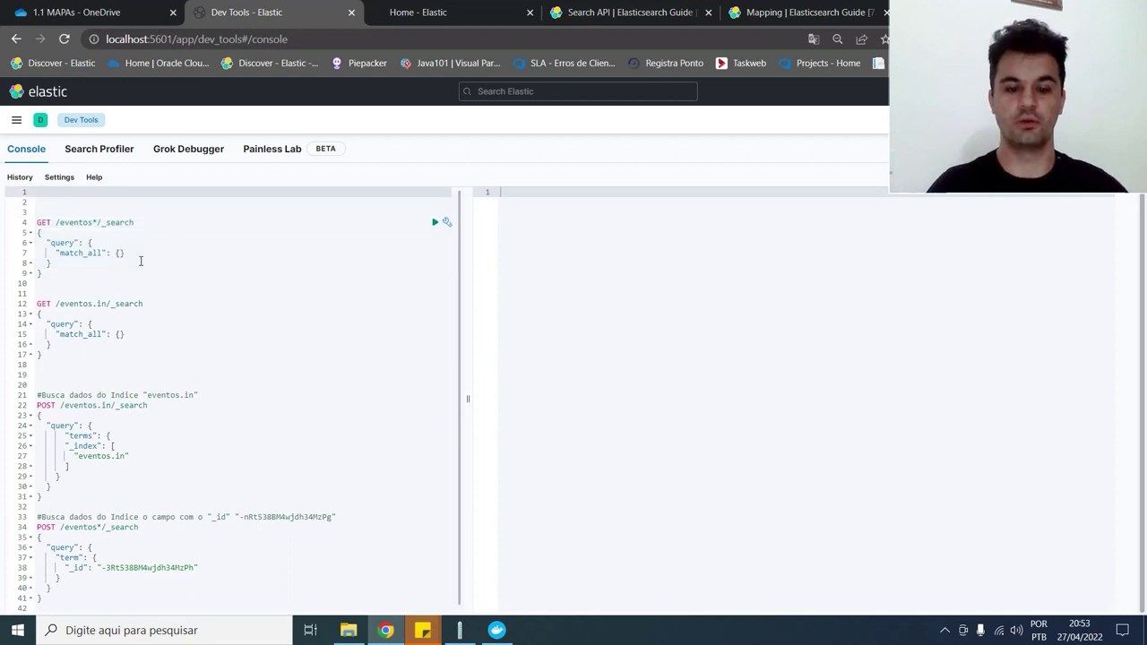
text(teste)
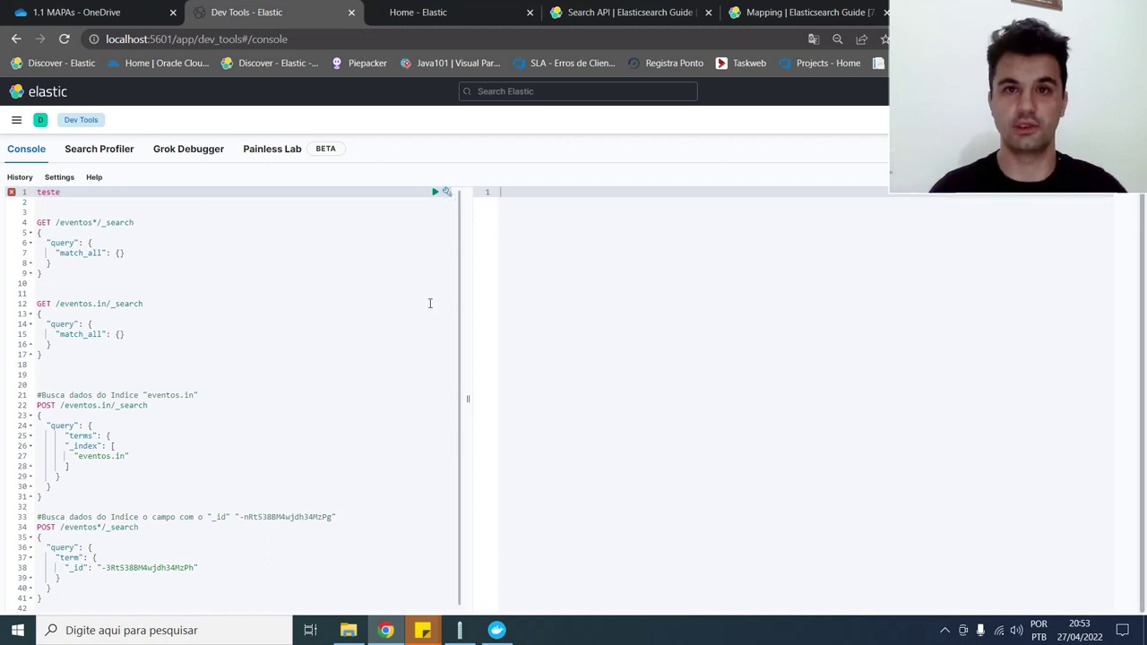
Show the request options for the "teste" line and switch to the open Search API documentation page.
click(447, 193)
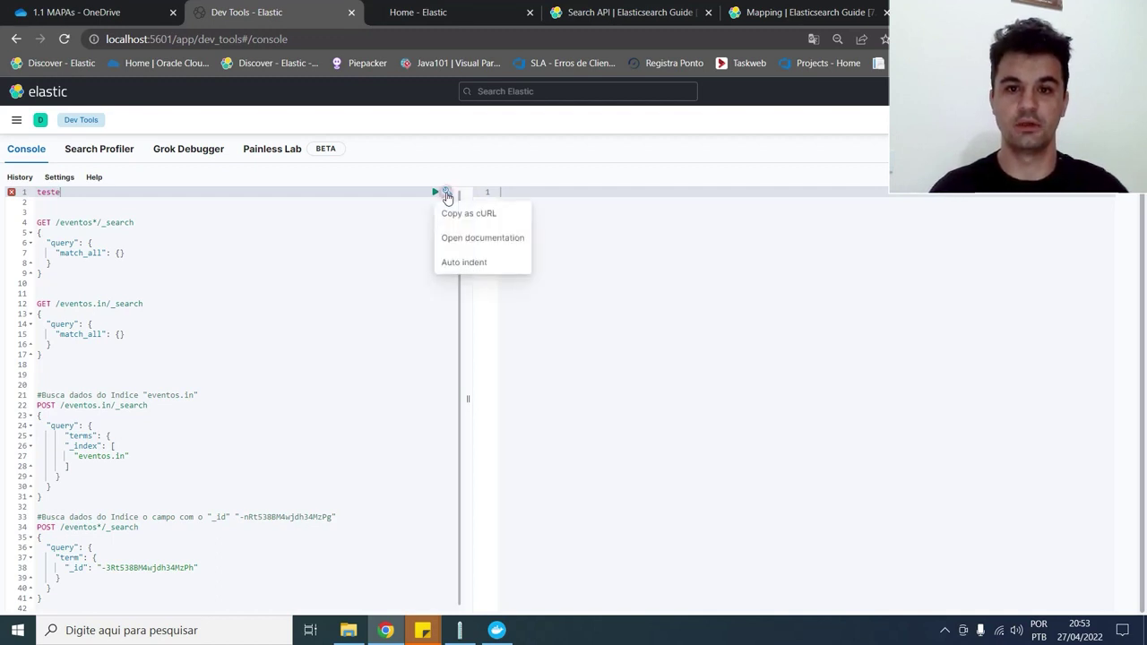
click(460, 248)
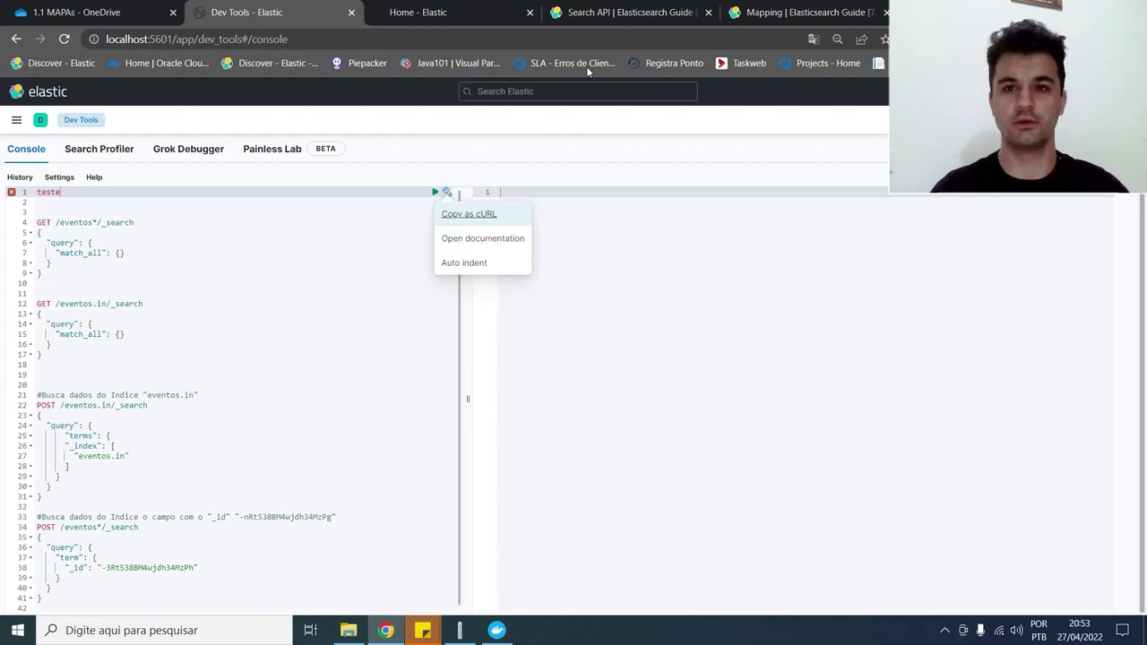
click(586, 22)
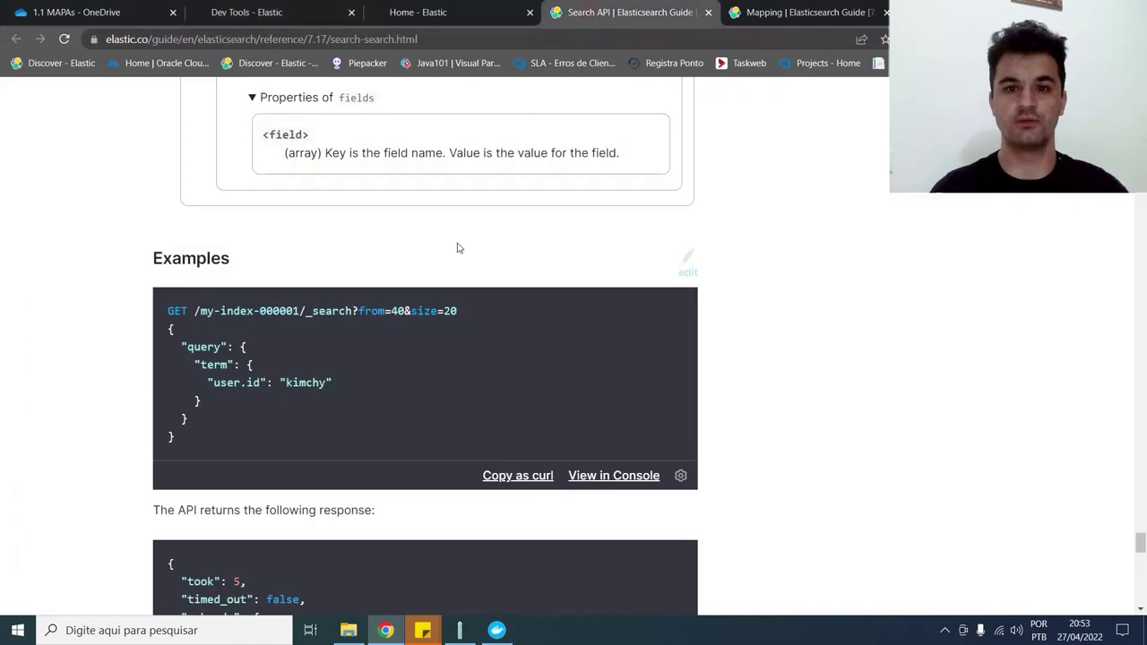
Look back through the Search API reference from its examples to the page heading, covering response body and request body parameters.
scroll(457, 247, up, 10)
scroll(458, 248, up, 9)
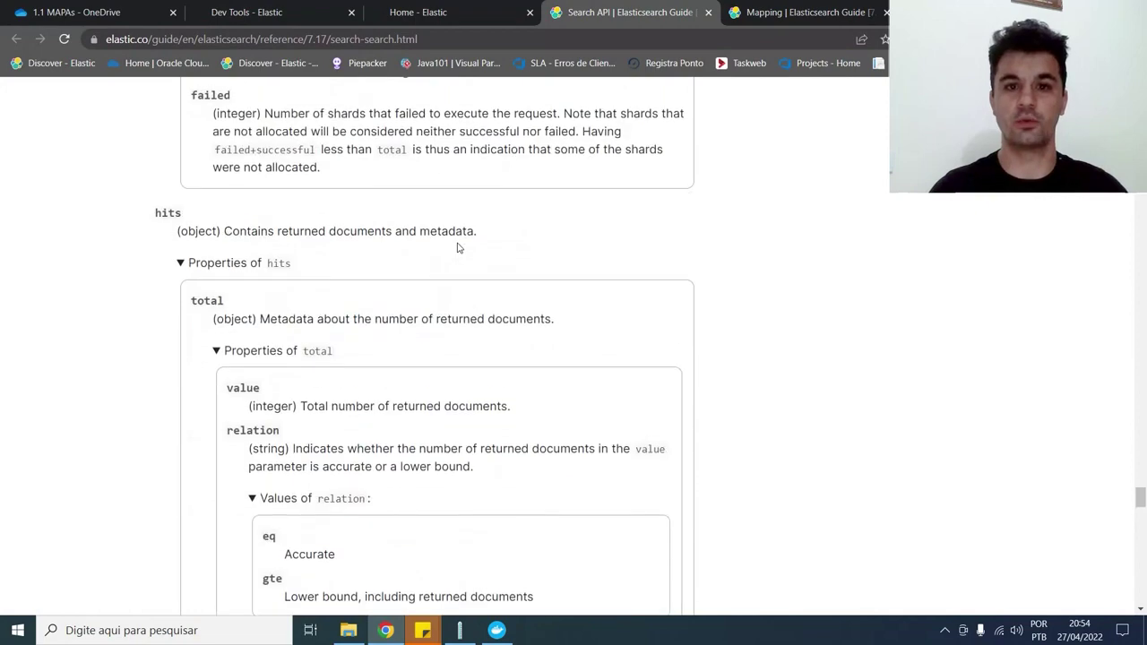
click(309, 39)
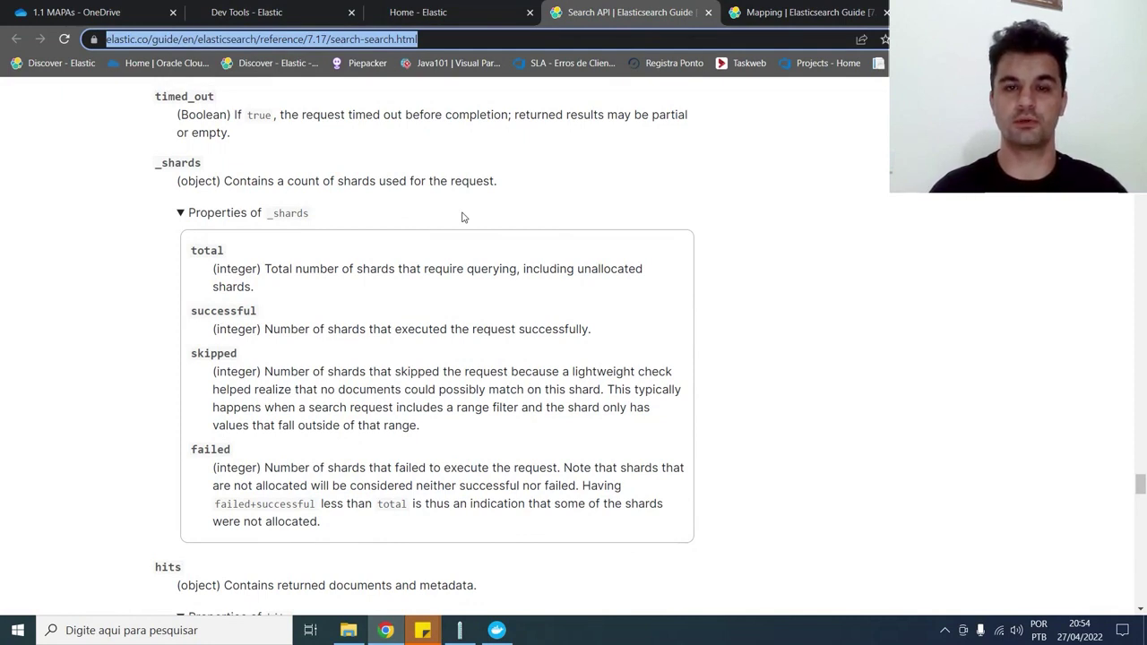
scroll(462, 217, up, 10)
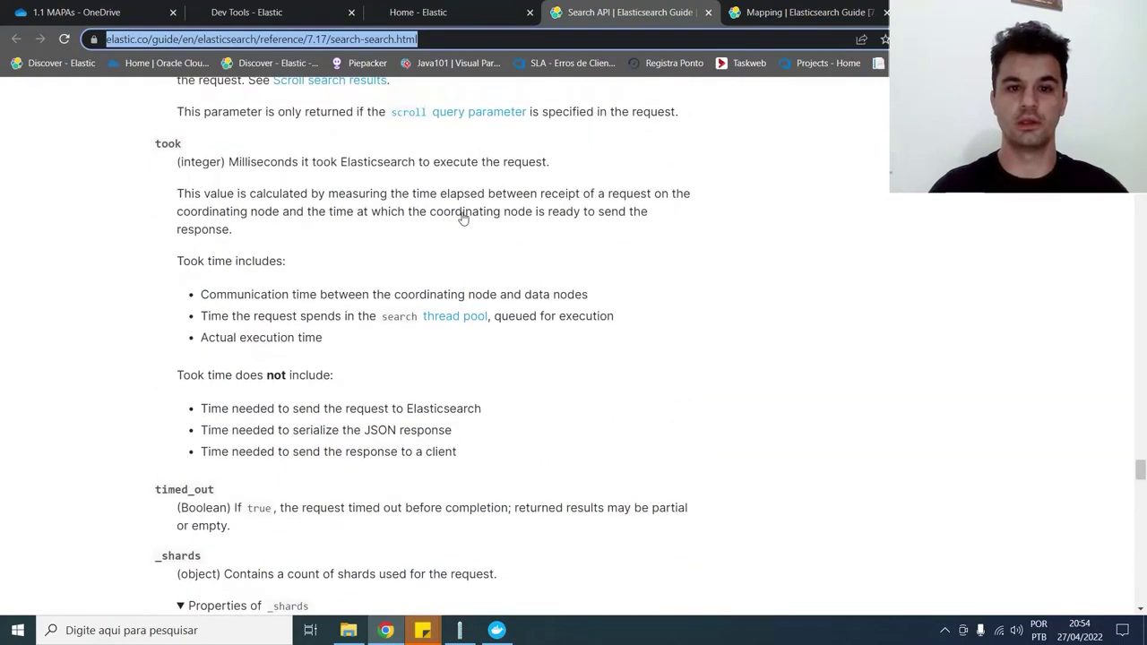
scroll(462, 216, up, 15)
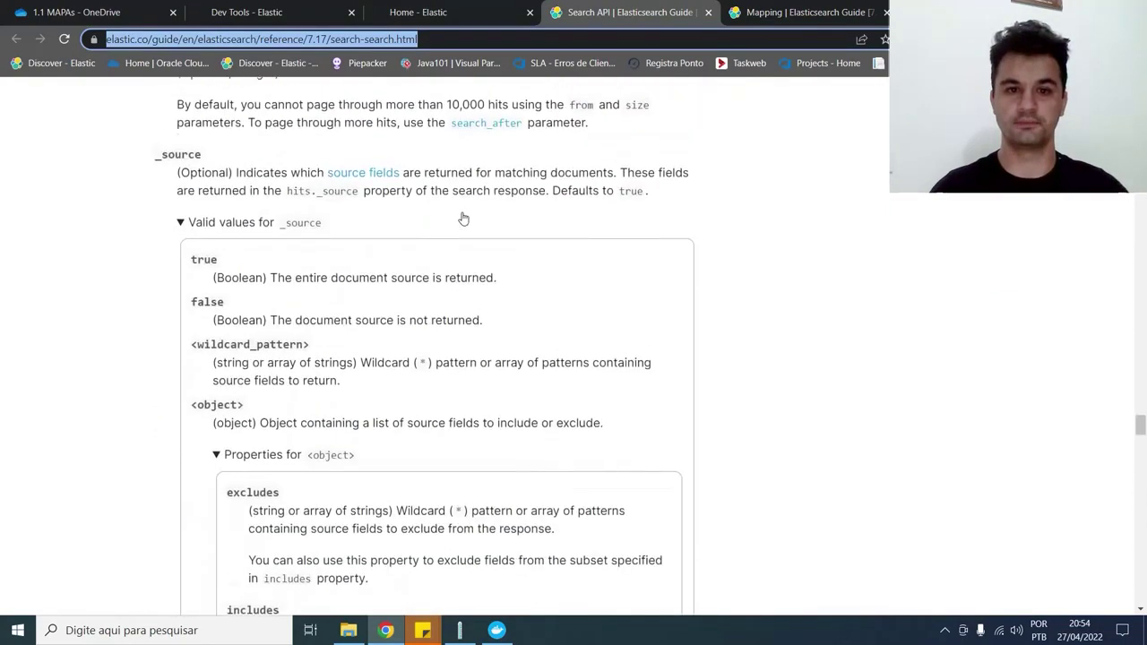
scroll(462, 216, up, 4)
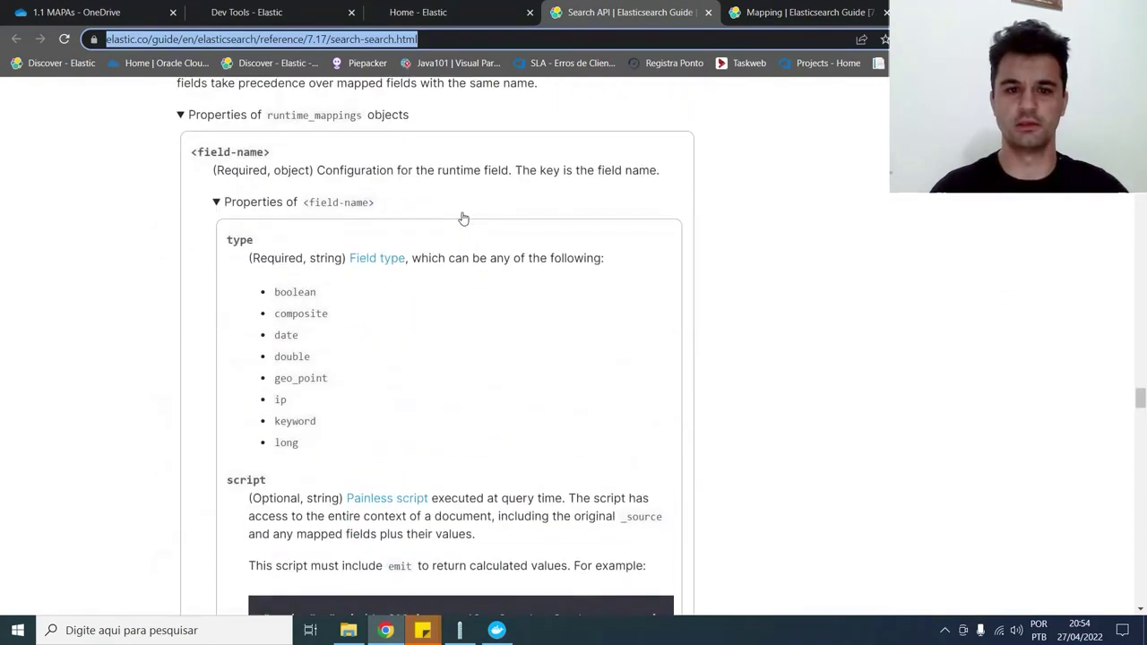
scroll(462, 217, up, 9)
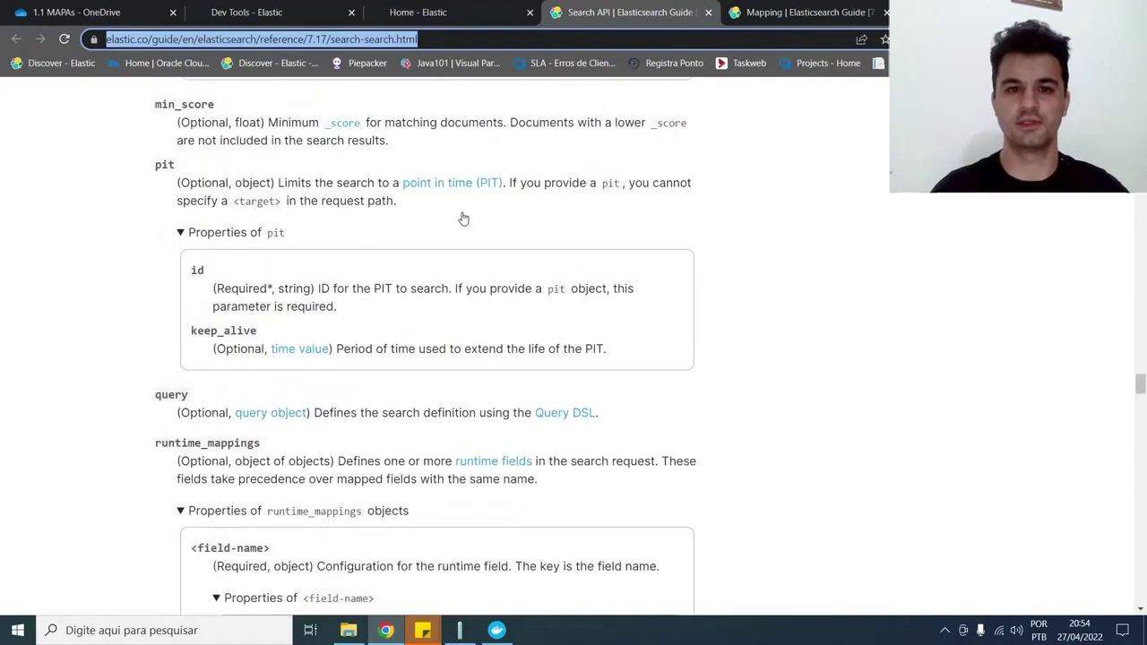
scroll(463, 217, up, 2)
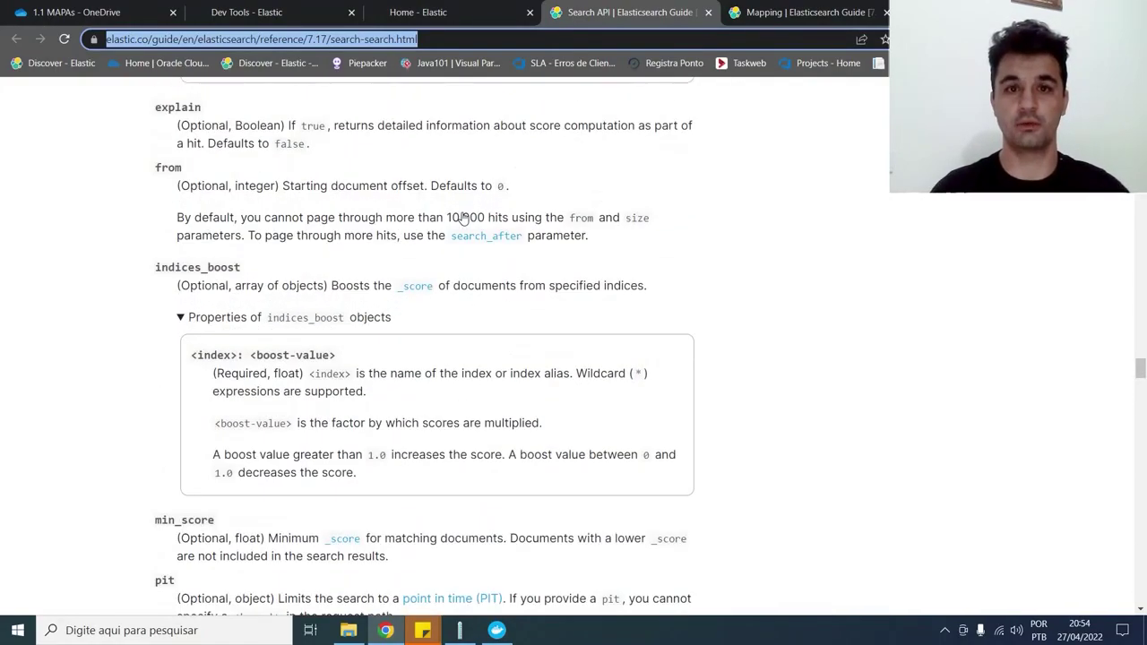
drag(1136, 376, 1138, 114)
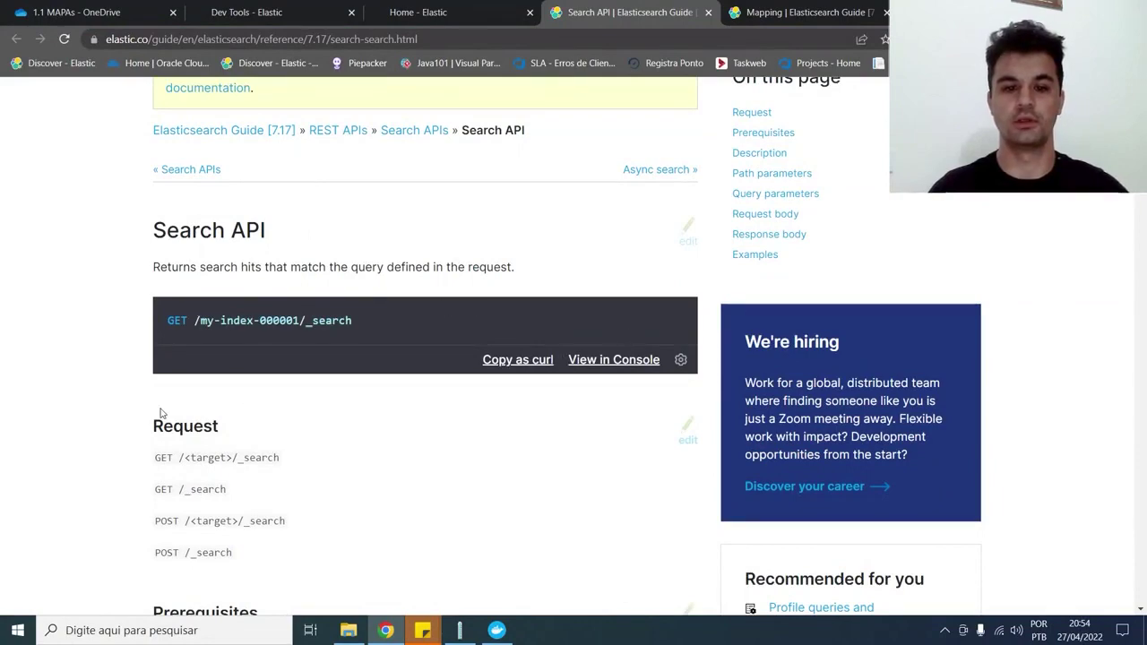
Examine the GET and POST request formats and highlight _search in the GET /my-index-000001/_search example.
scroll(165, 452, down, 1)
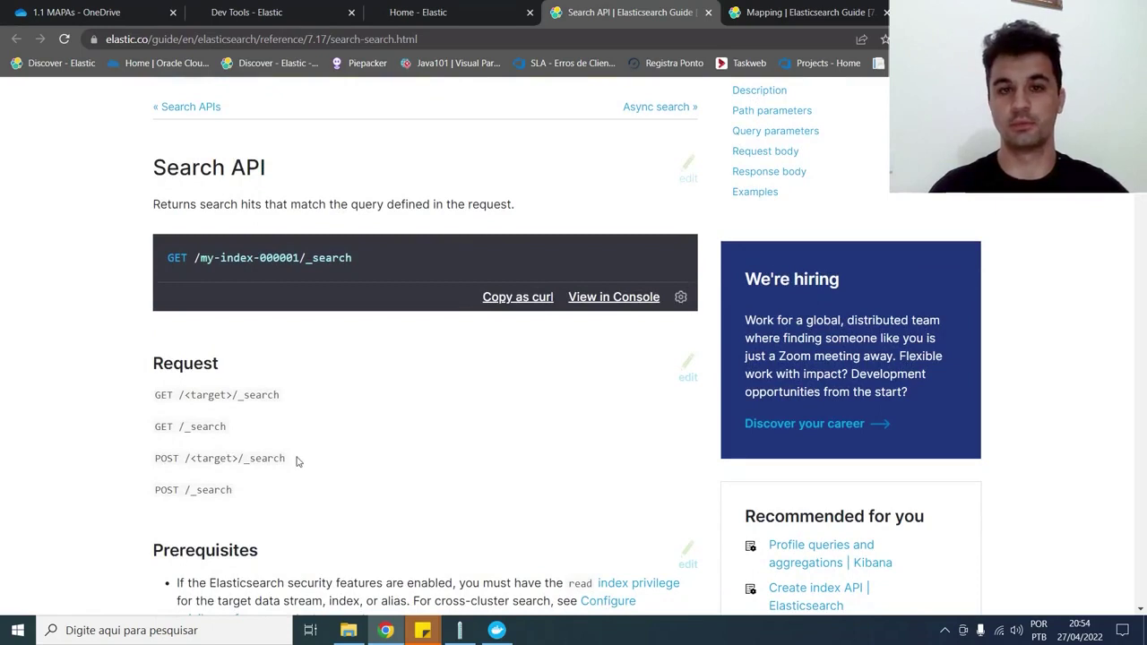
scroll(299, 462, down, 1)
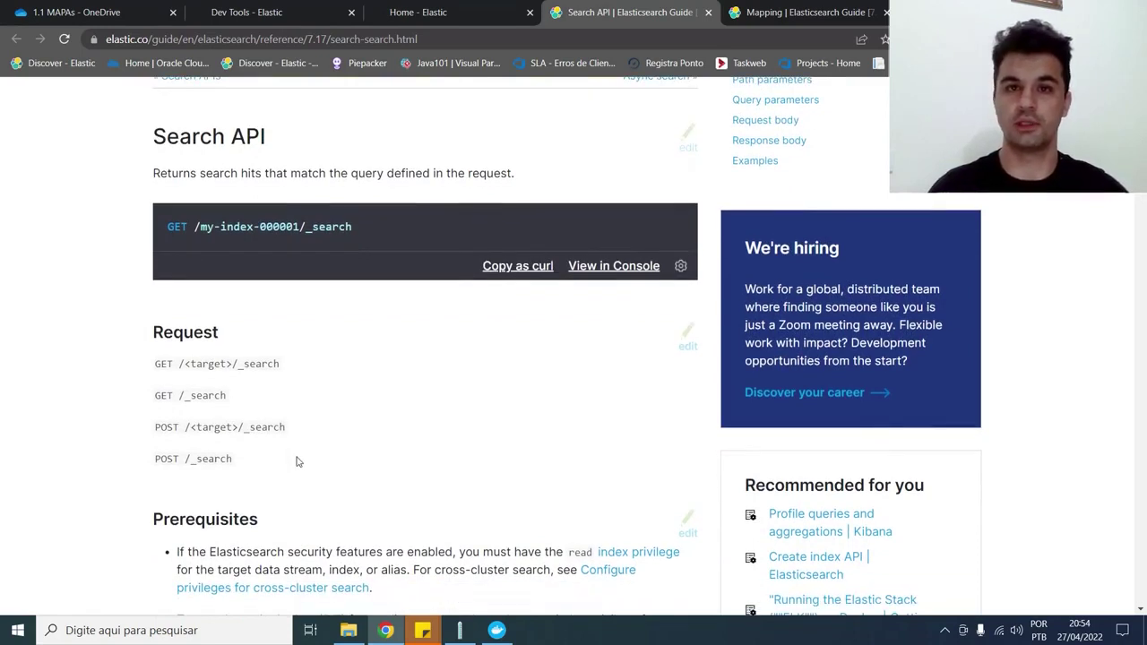
scroll(298, 461, up, 3)
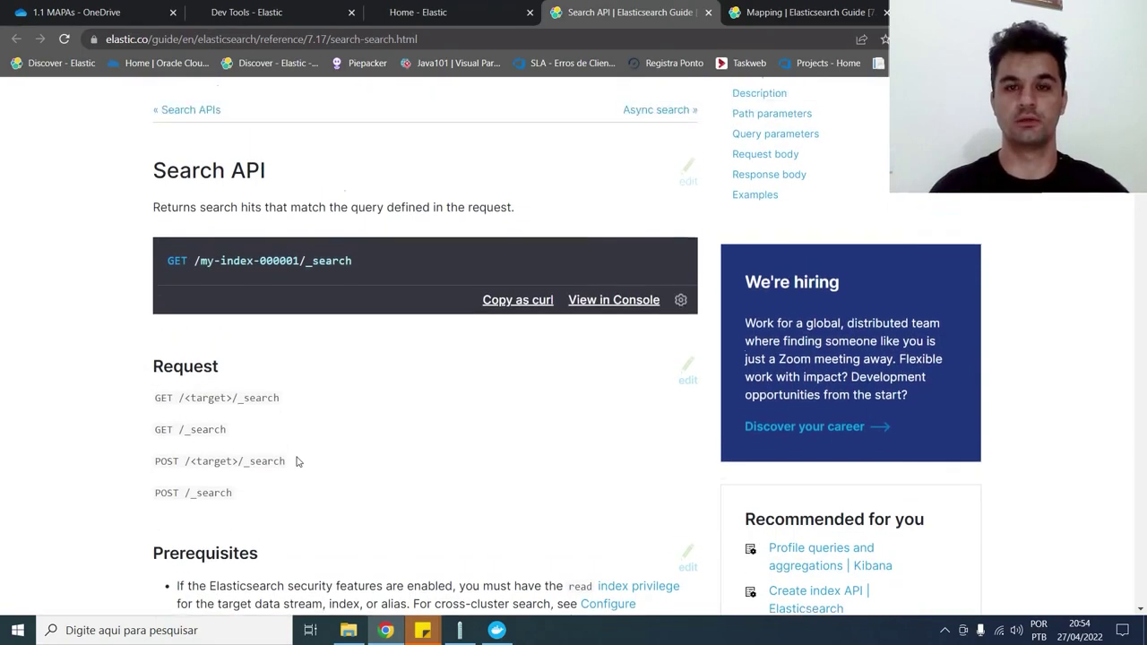
scroll(299, 461, up, 2)
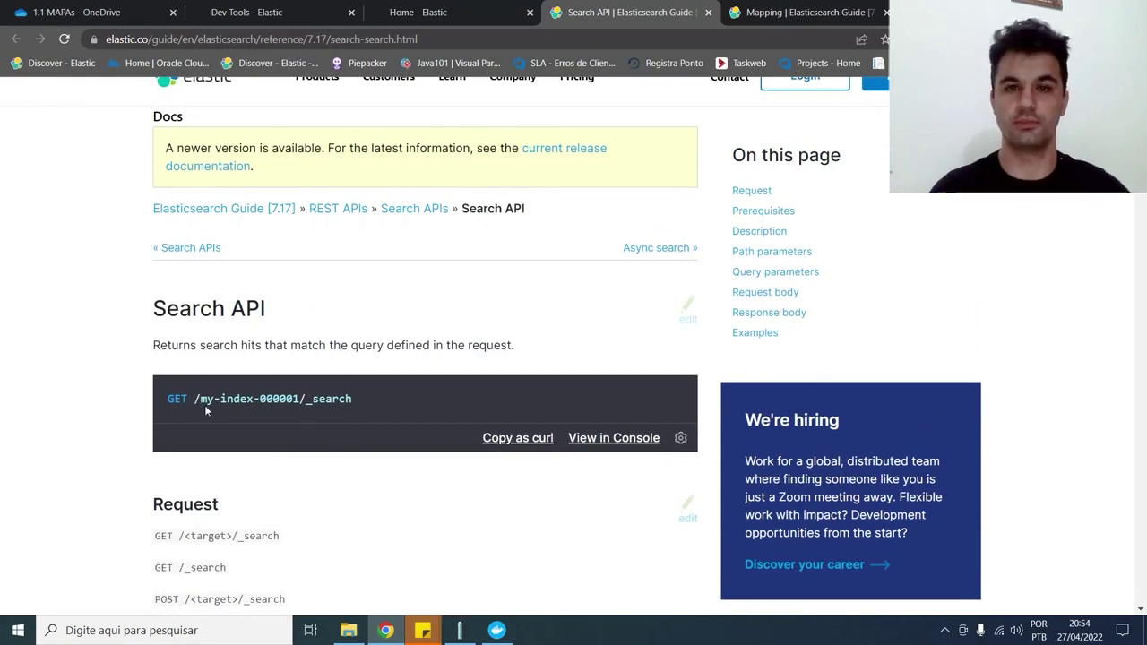
drag(194, 399, 307, 398)
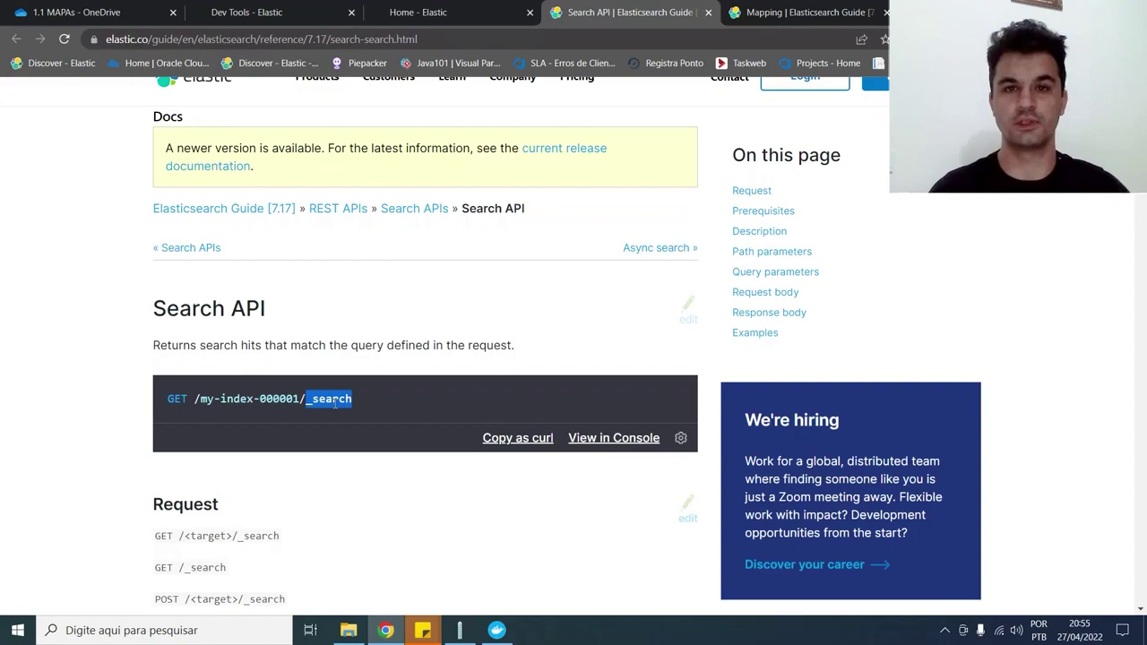
Read through the prerequisites, path parameters and query parameters of the Search API, down to the preference values.
scroll(334, 403, down, 3)
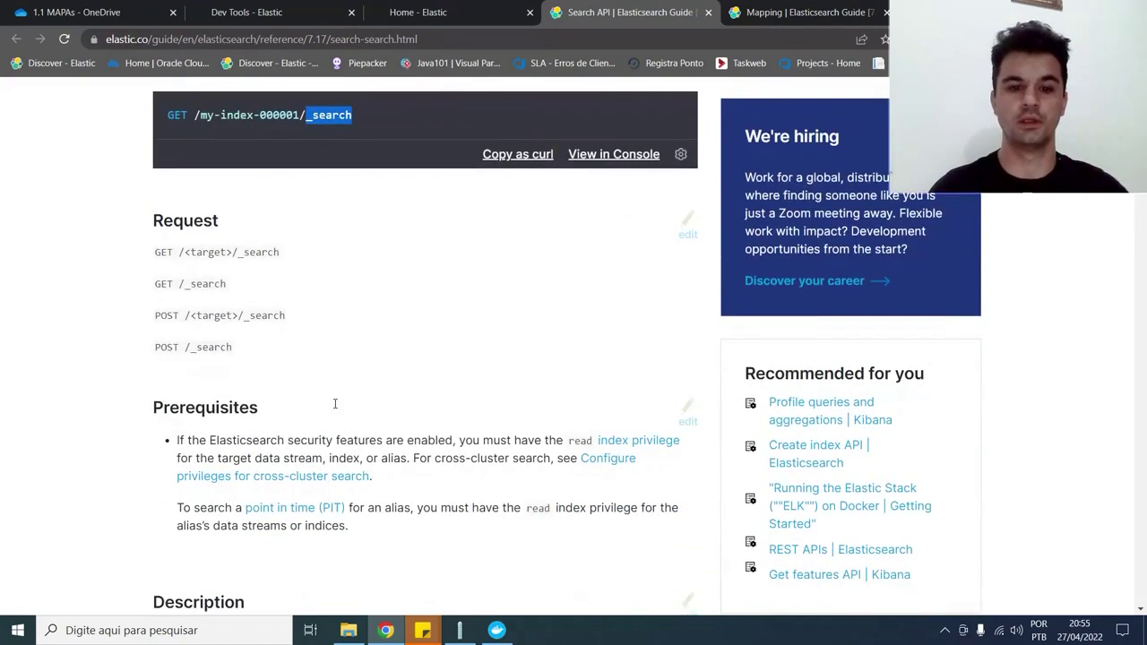
scroll(335, 408, down, 3)
scroll(335, 409, down, 3)
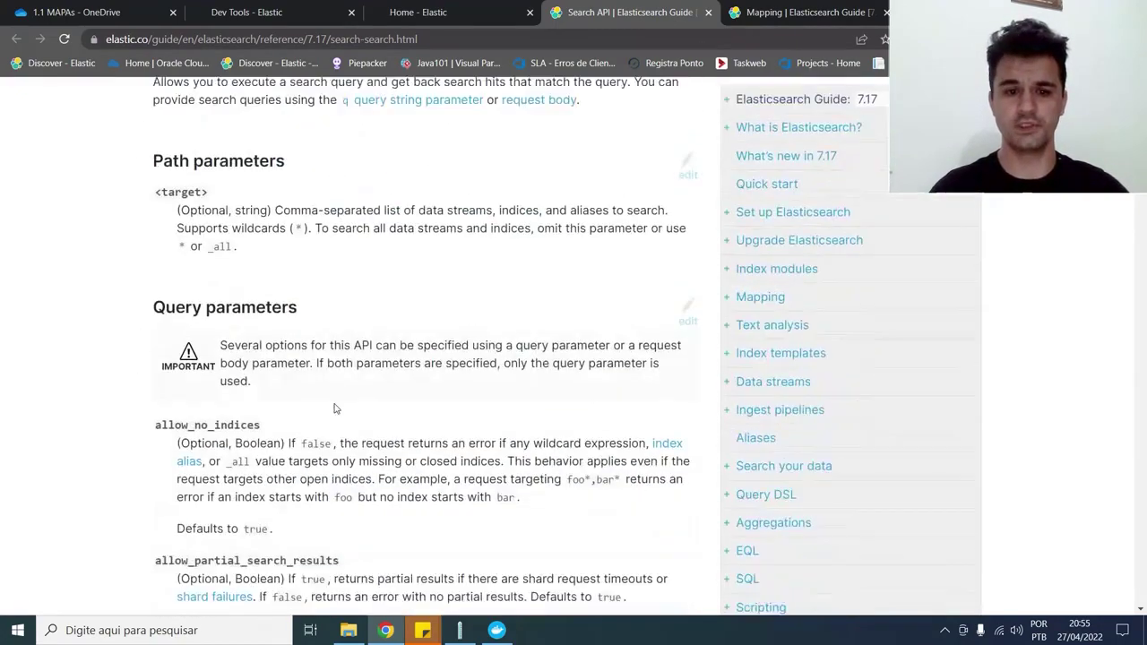
scroll(334, 404, down, 3)
scroll(336, 404, down, 9)
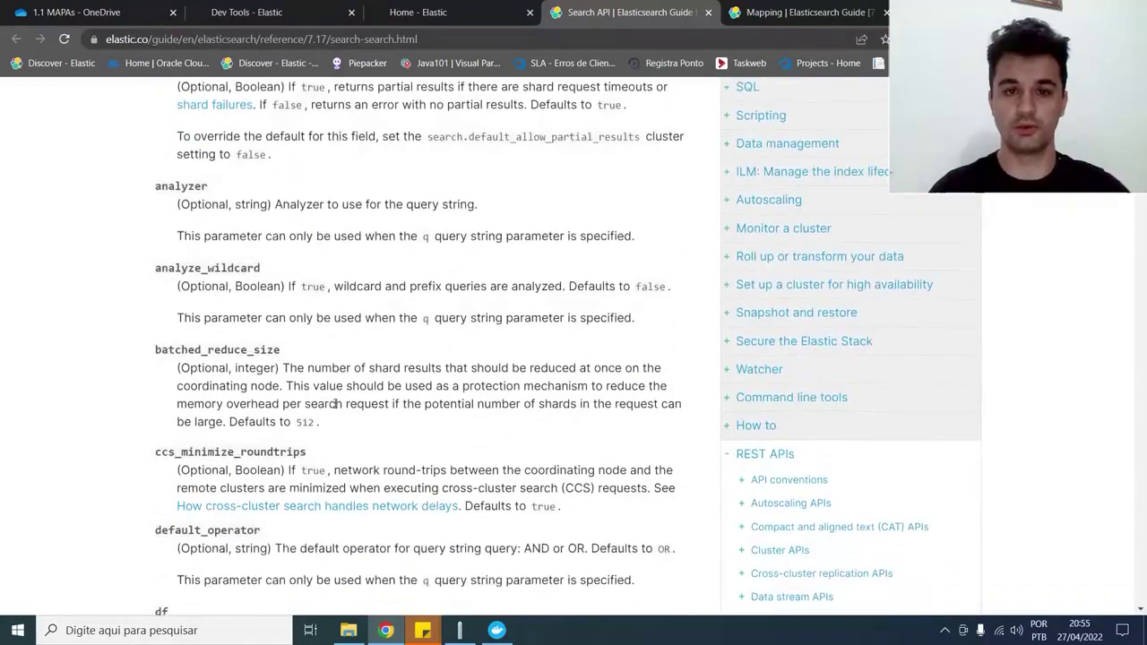
scroll(335, 403, down, 3)
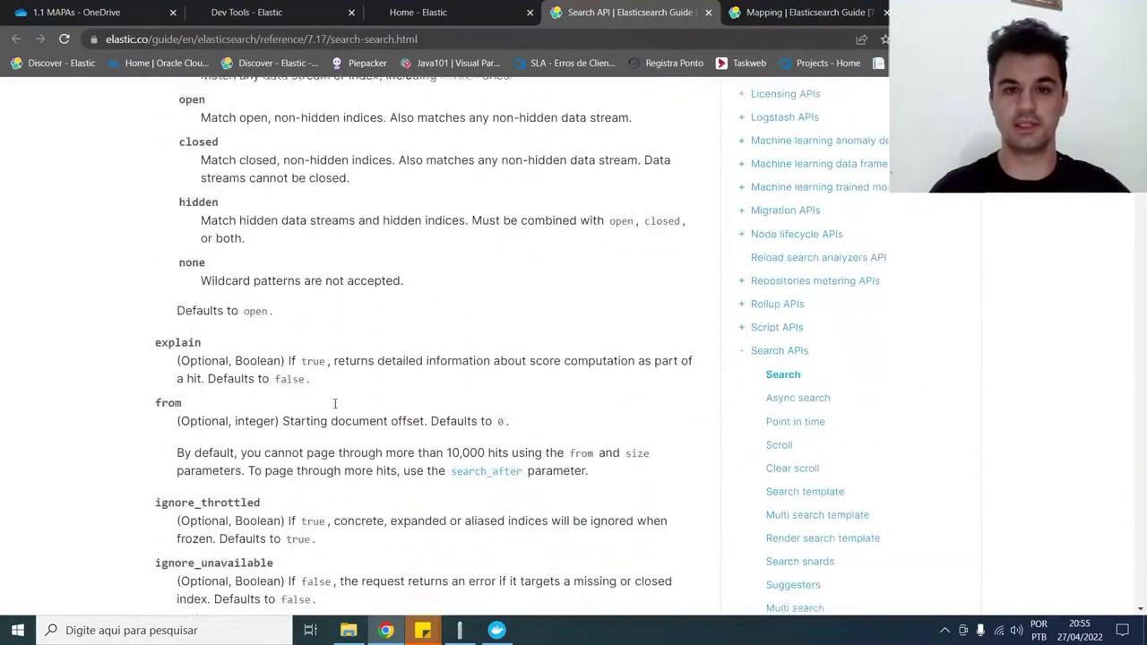
scroll(261, 196, down, 5)
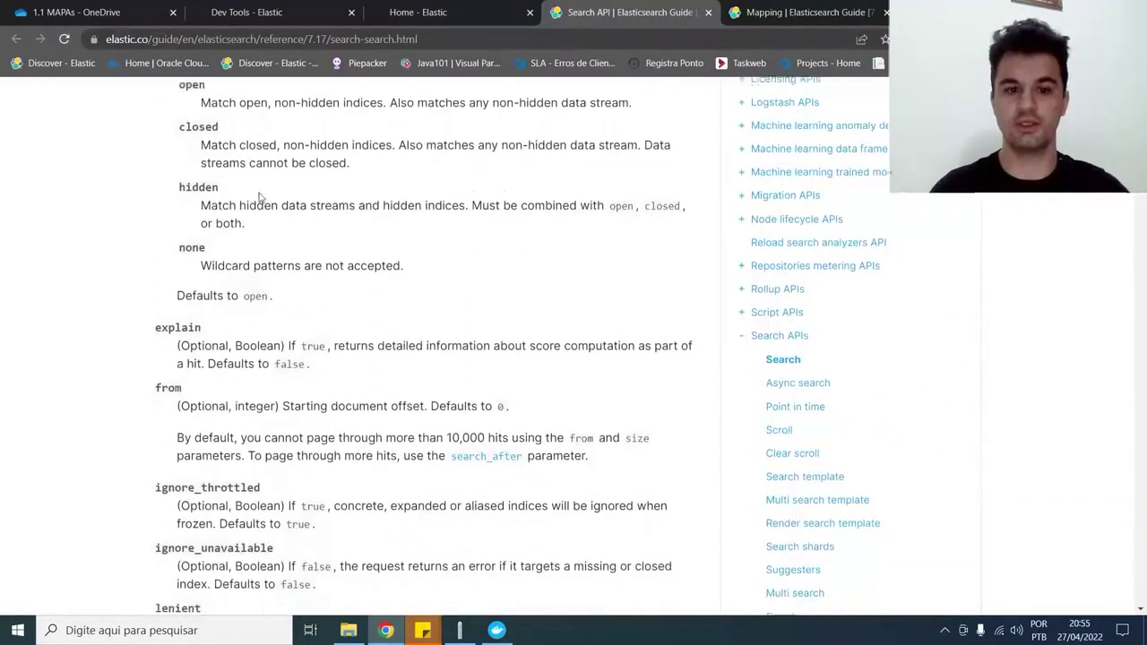
scroll(261, 195, down, 5)
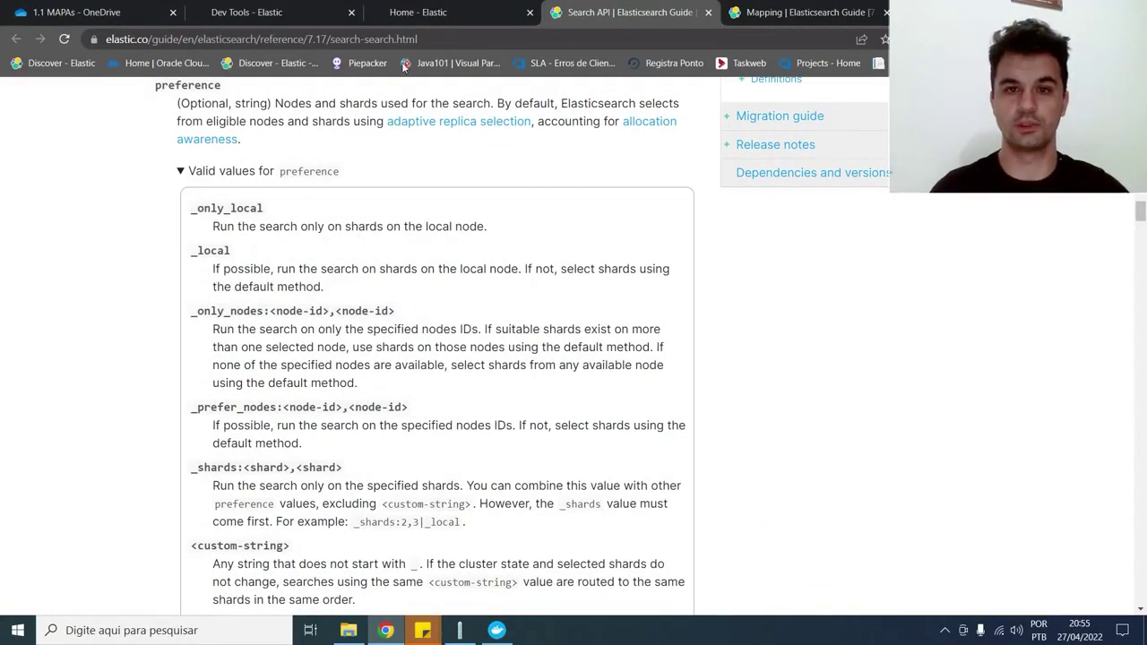
Switch back to the Dev Tools console and open the documentation for the GET /eventos*/_search request.
click(287, 20)
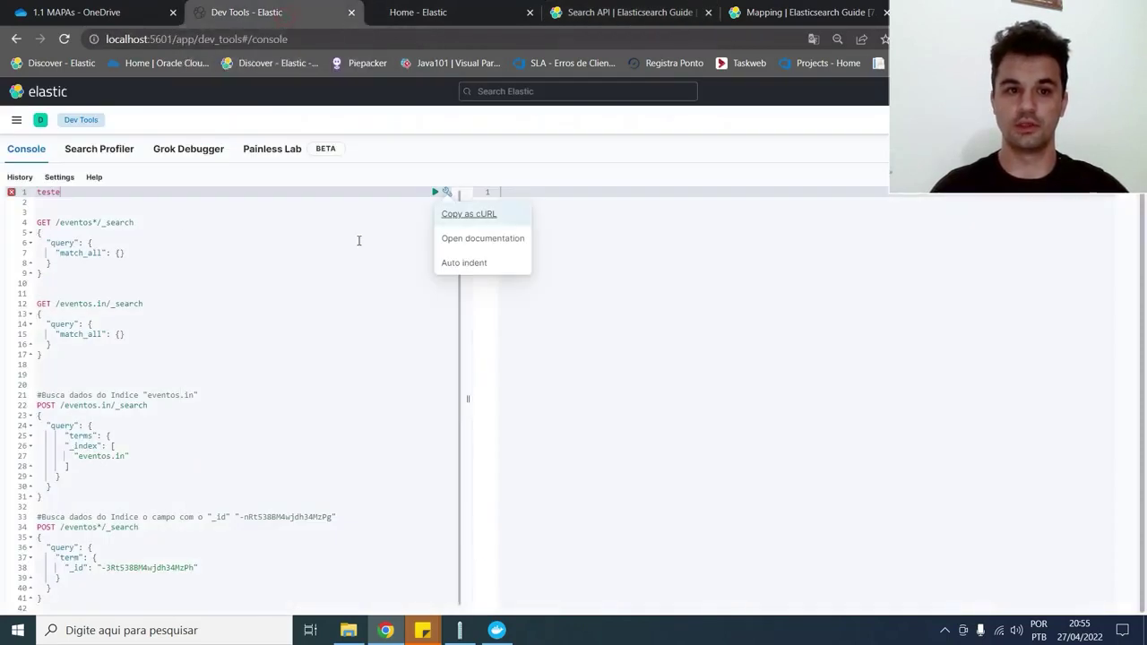
click(76, 196)
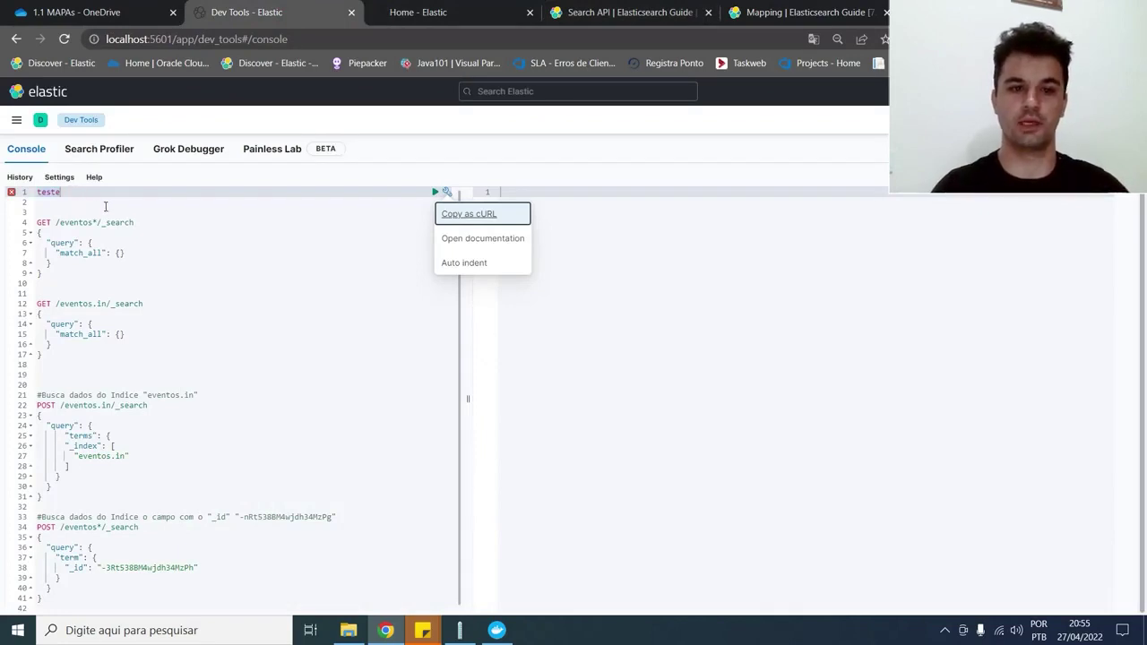
click(147, 224)
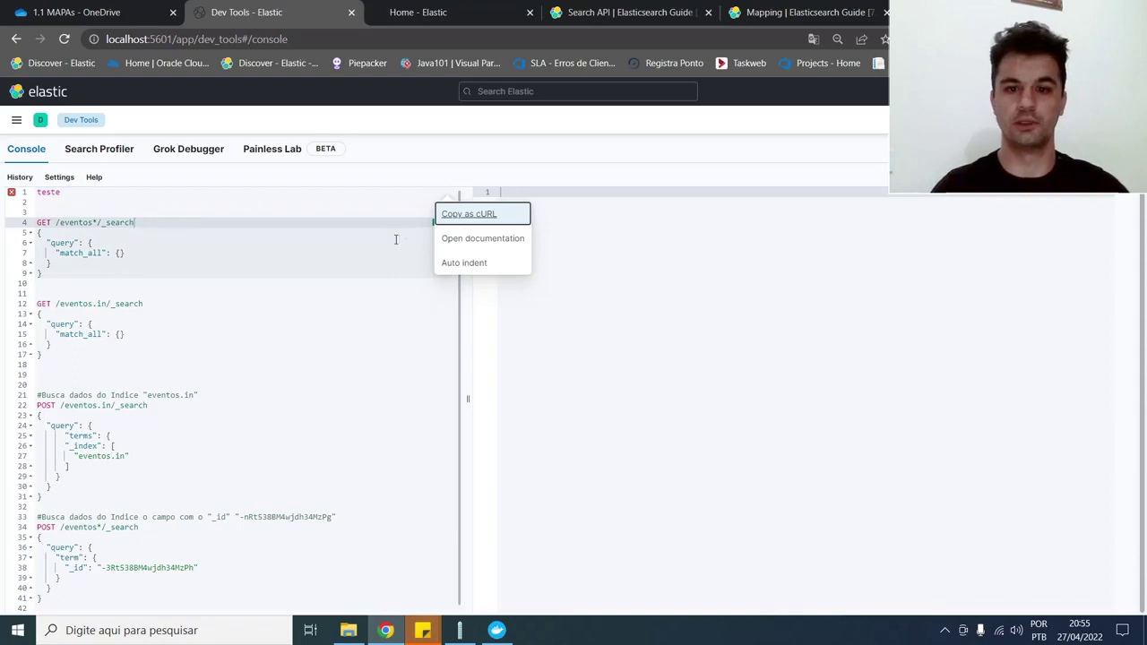
click(399, 192)
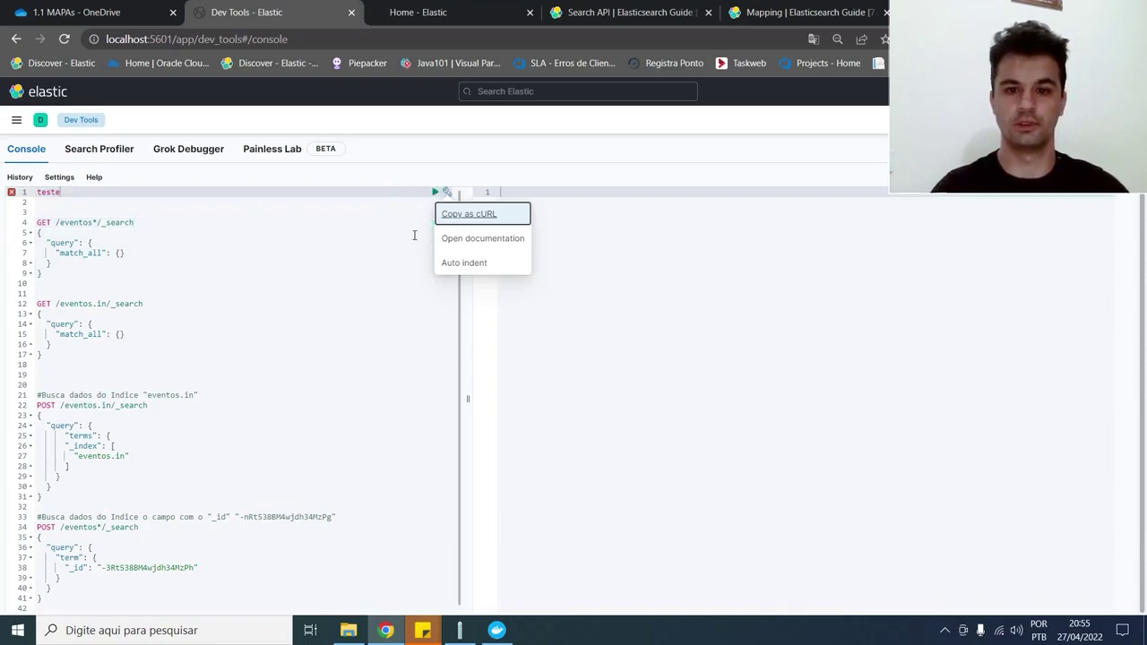
click(412, 232)
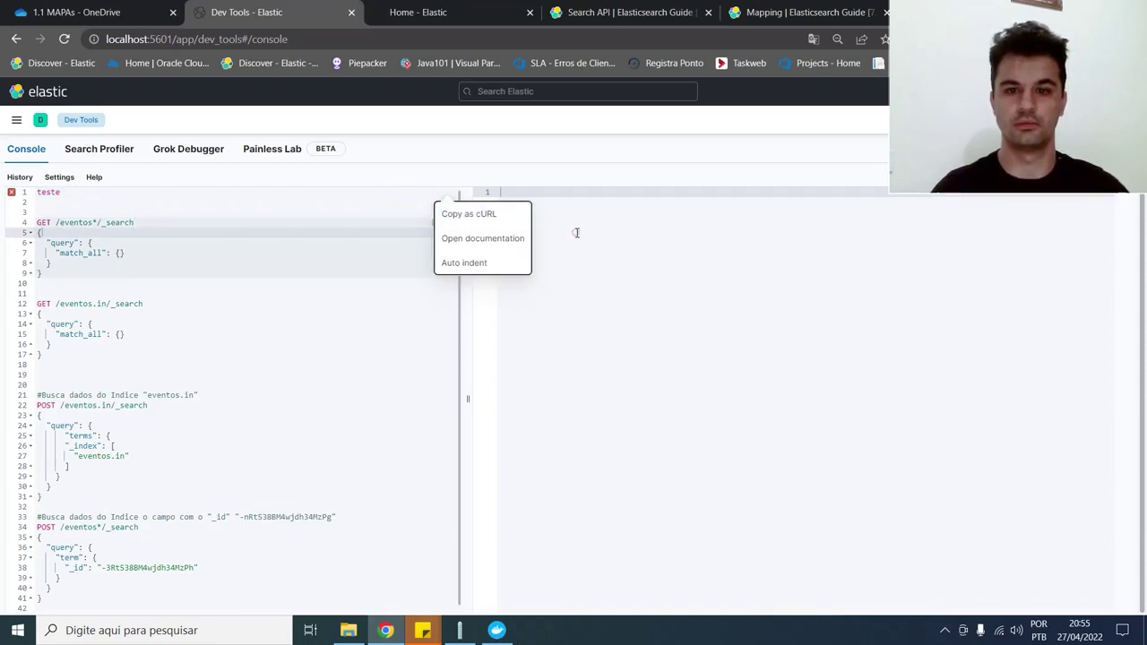
click(493, 240)
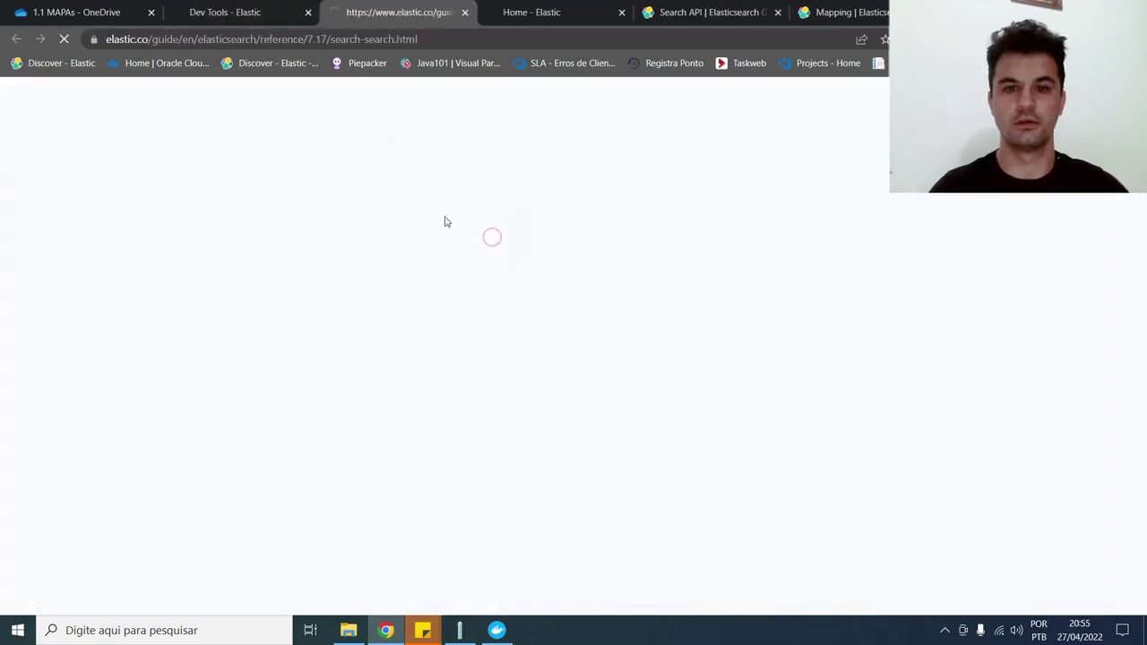
Return to the Dev Tools console and delete the "teste" line and the blank lines above the GET /eventos*/_search request.
click(242, 13)
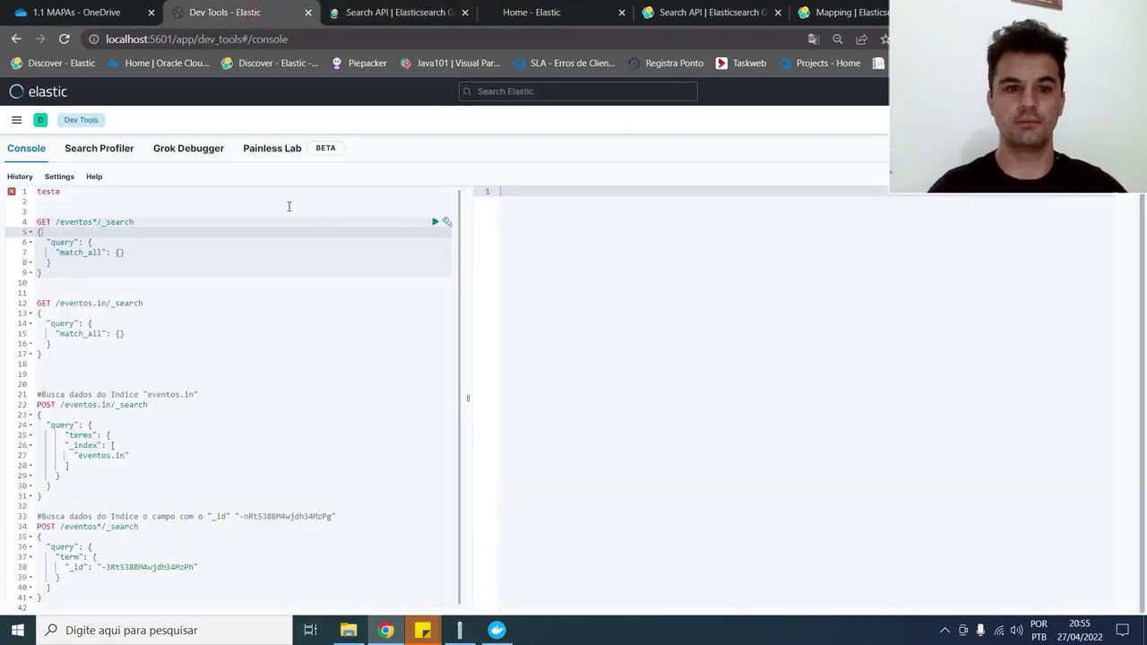
click(212, 203)
key(Delete)
key(BackSpace)
key(BackSpace)
key(BackSpace)
key(BackSpace)
key(BackSpace)
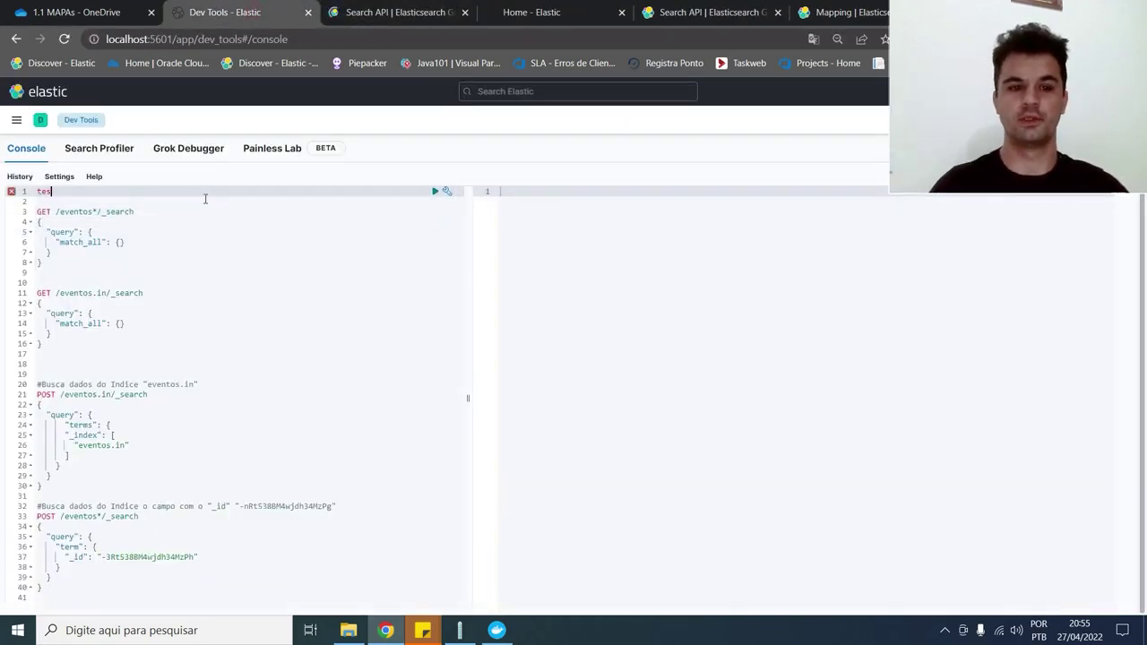
key(Delete)
key(Delete)
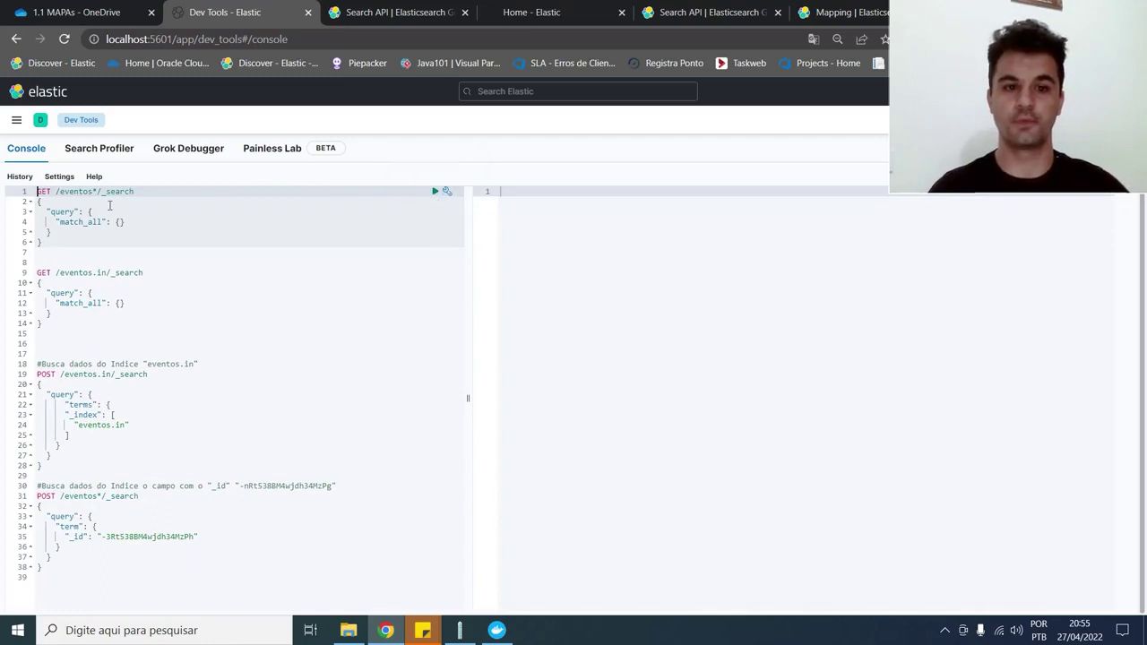
Highlight the eventos index name and the * wildcard in the GET /eventos*/_search request.
double_click(75, 193)
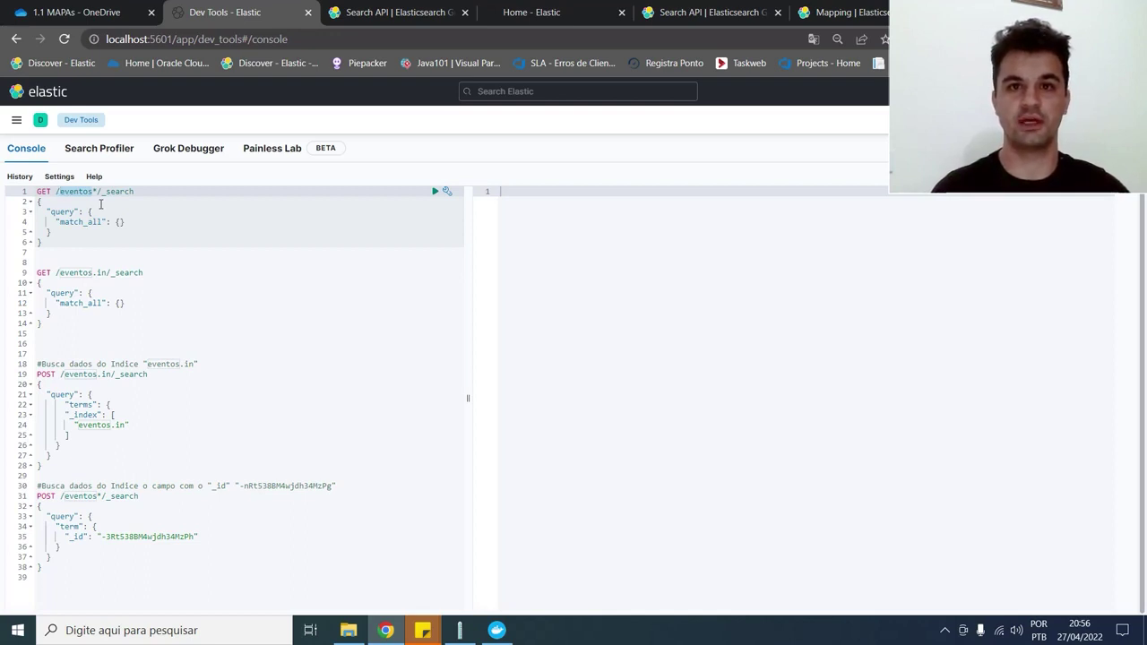
key(Left)
key(Right)
key(Right)
key(Right)
key(Right)
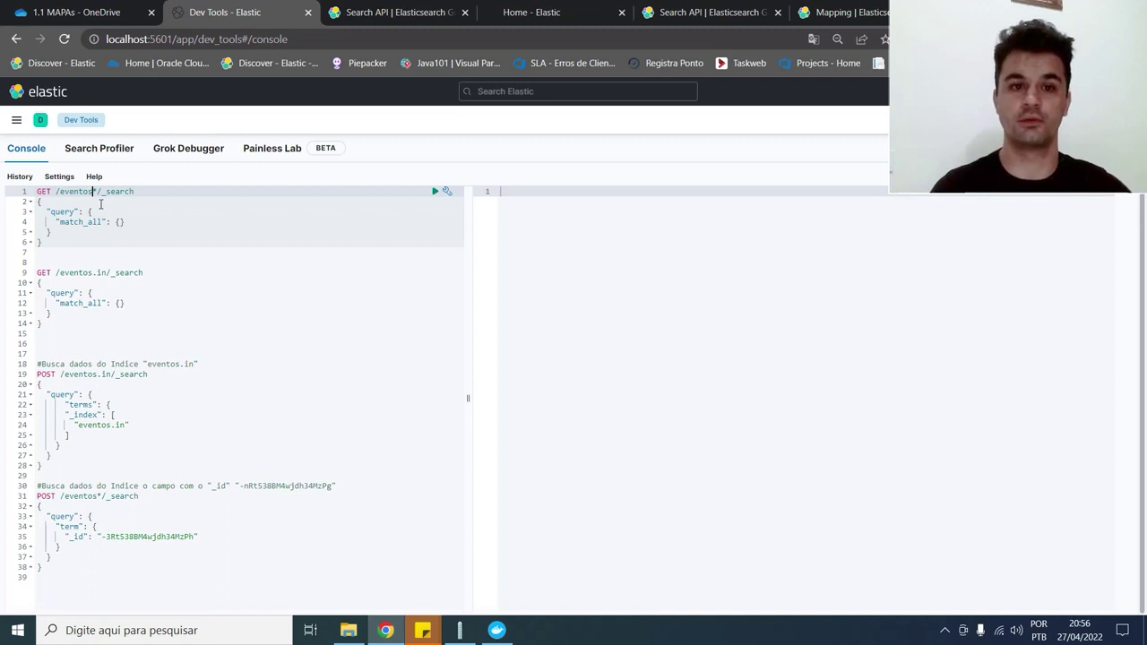
key(Right)
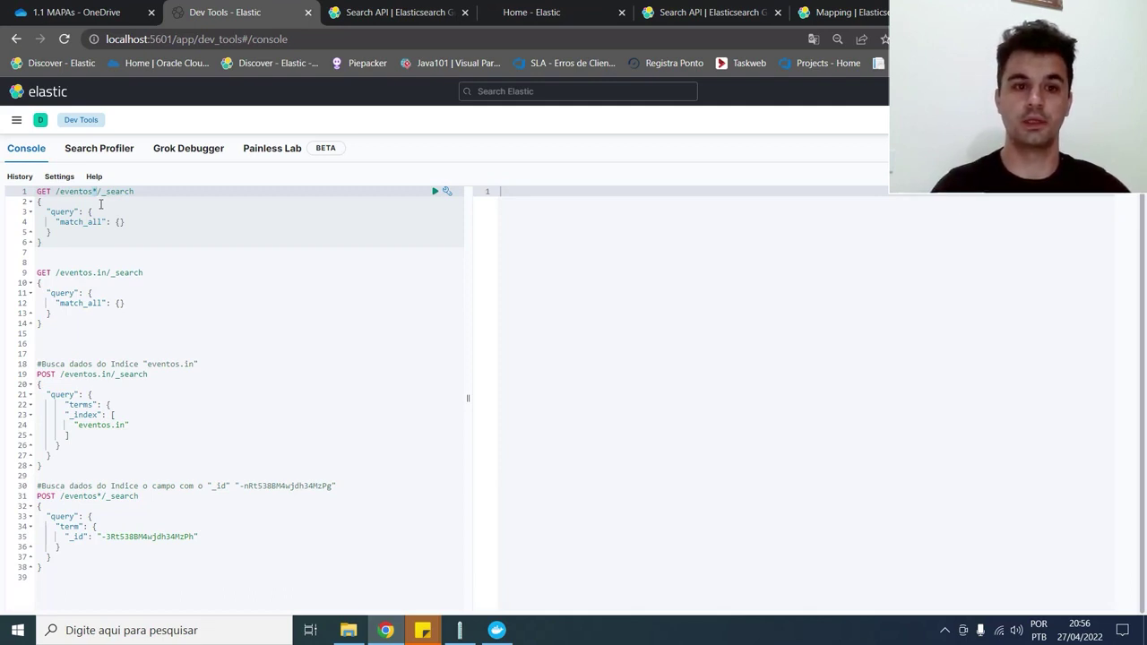
Highlight the _search endpoint and the match_all query block of the first request.
key(shift+Right)
key(shift+Right)
key(shift+Right)
key(shift+Right)
key(shift+Right)
key(shift+Right)
key(shift+Right)
key(shift+Right)
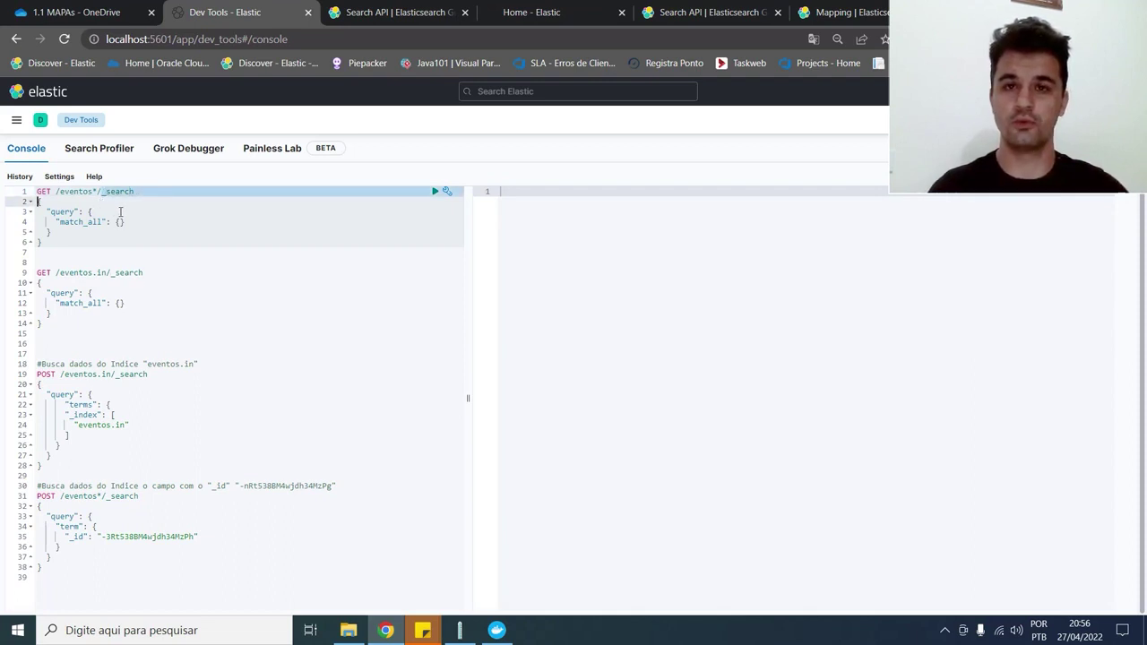
drag(47, 211, 79, 234)
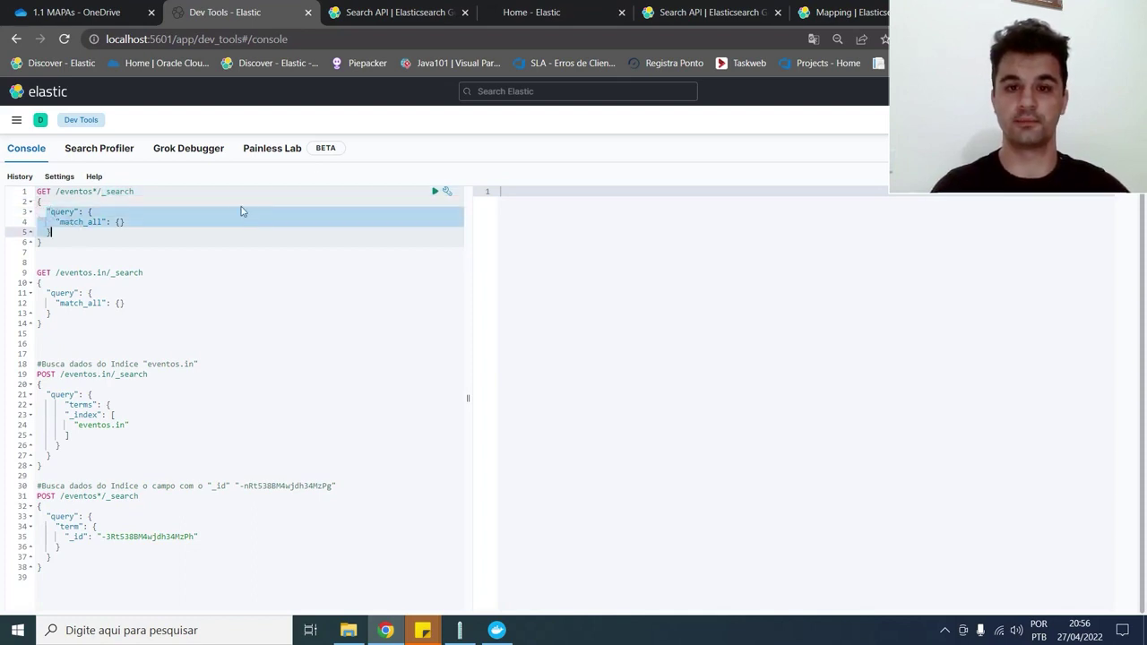
Run the GET /eventos*/_search request and examine the security notice, total hits value and first hit's index in the response.
click(435, 192)
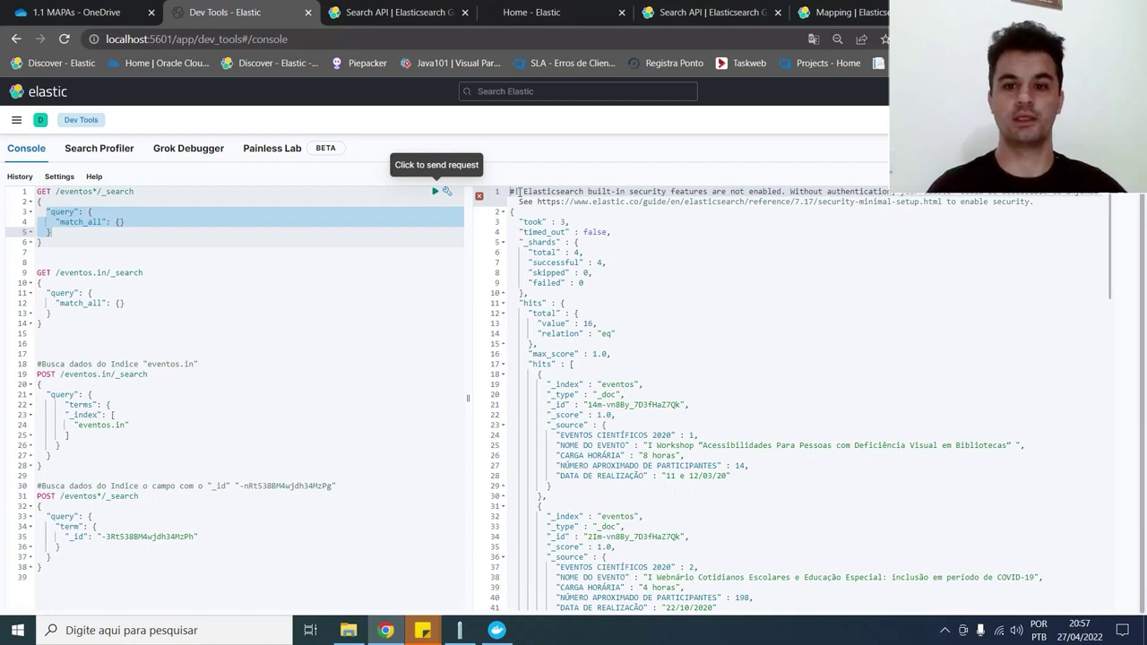
mouse_move(509, 190)
mouse_down()
mouse_move(515, 203)
mouse_move(602, 191)
mouse_move(510, 211)
mouse_up()
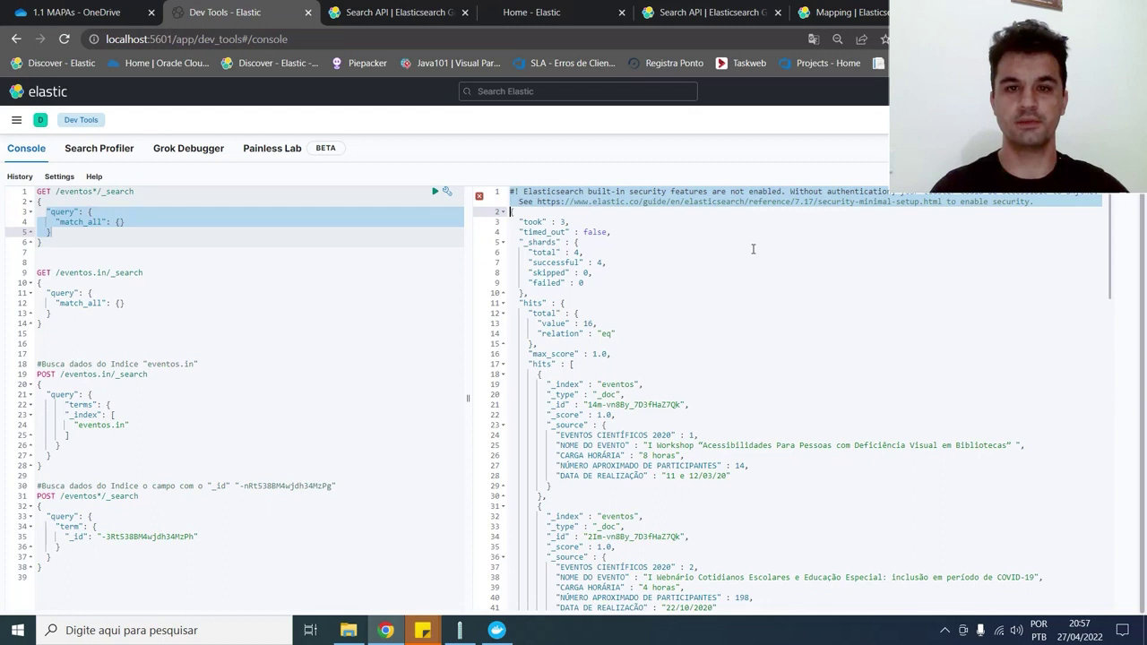
scroll(752, 249, down, 2)
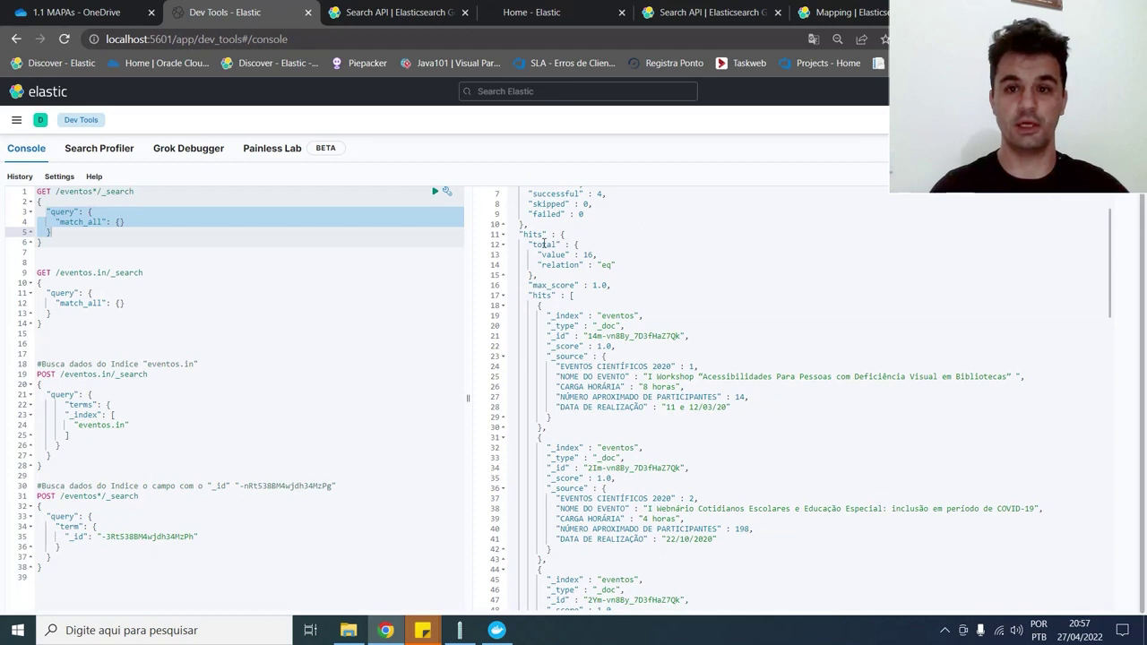
double_click(589, 255)
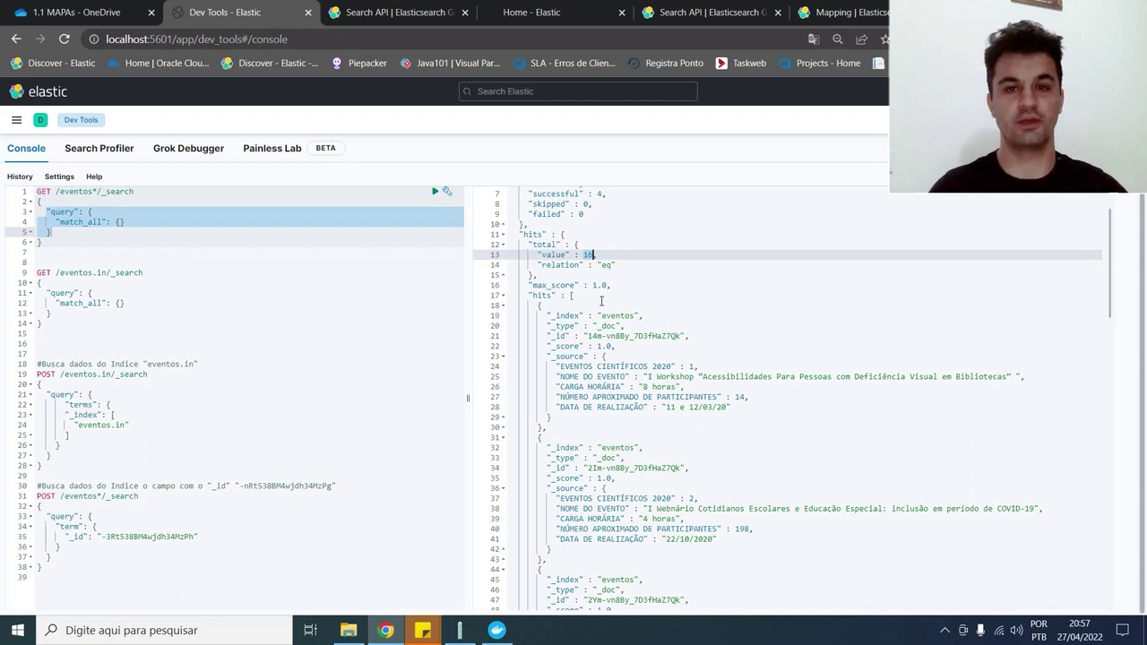
double_click(613, 315)
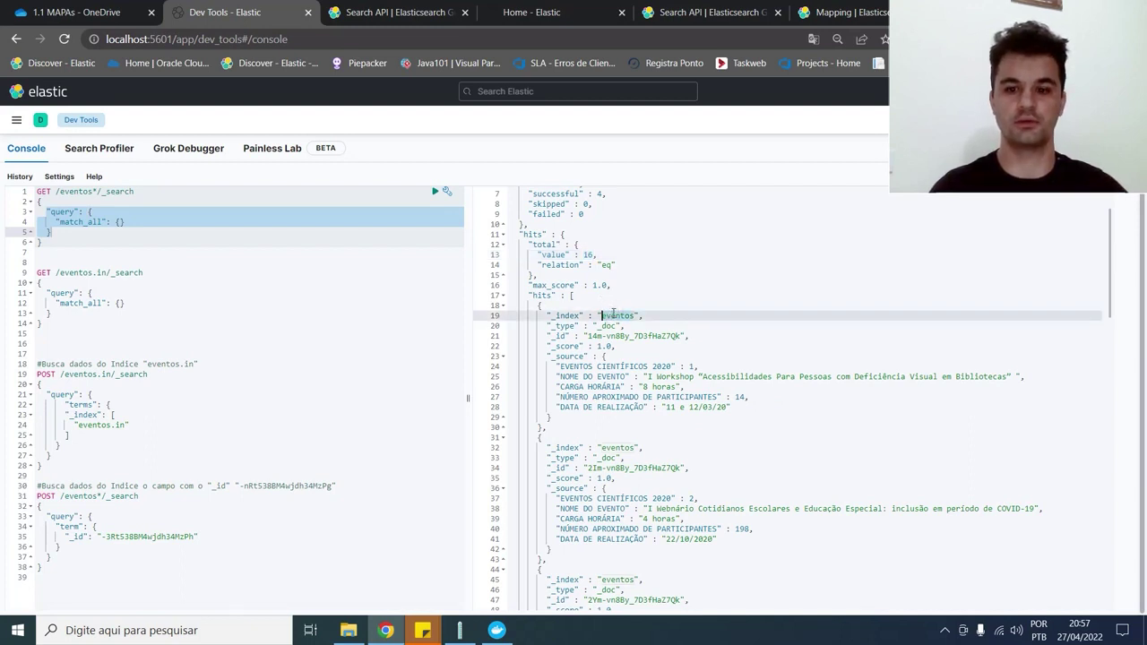
Examine the _index values across the remaining hits, highlighting the eventos-index and eventos.in entries down to the end of the response.
scroll(612, 313, down, 10)
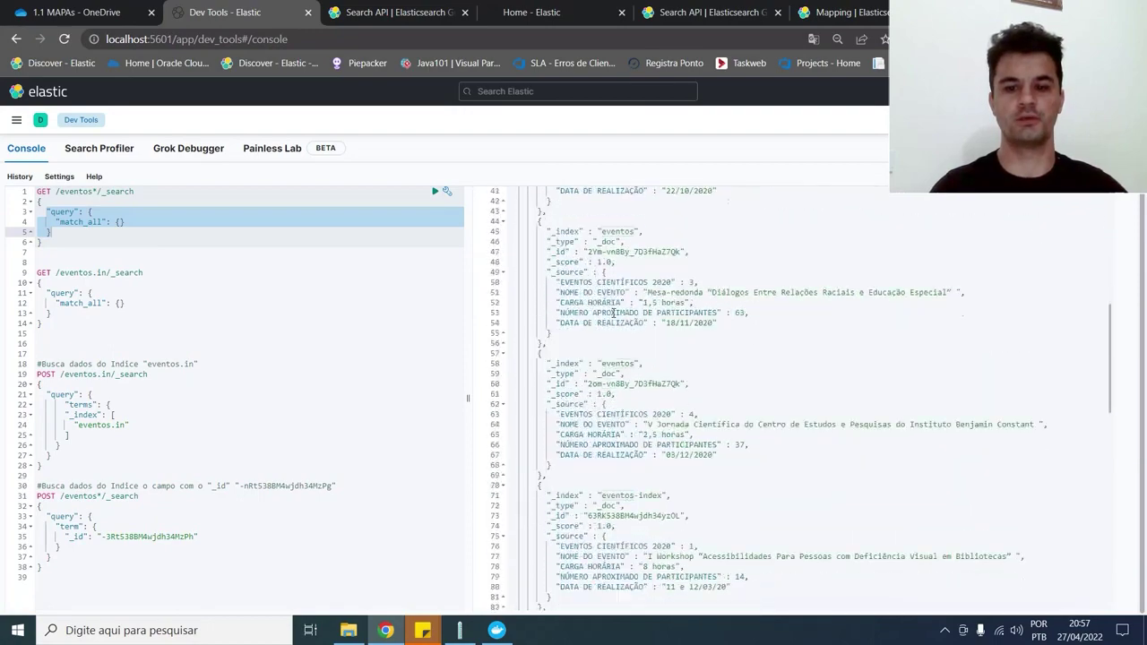
scroll(613, 313, down, 3)
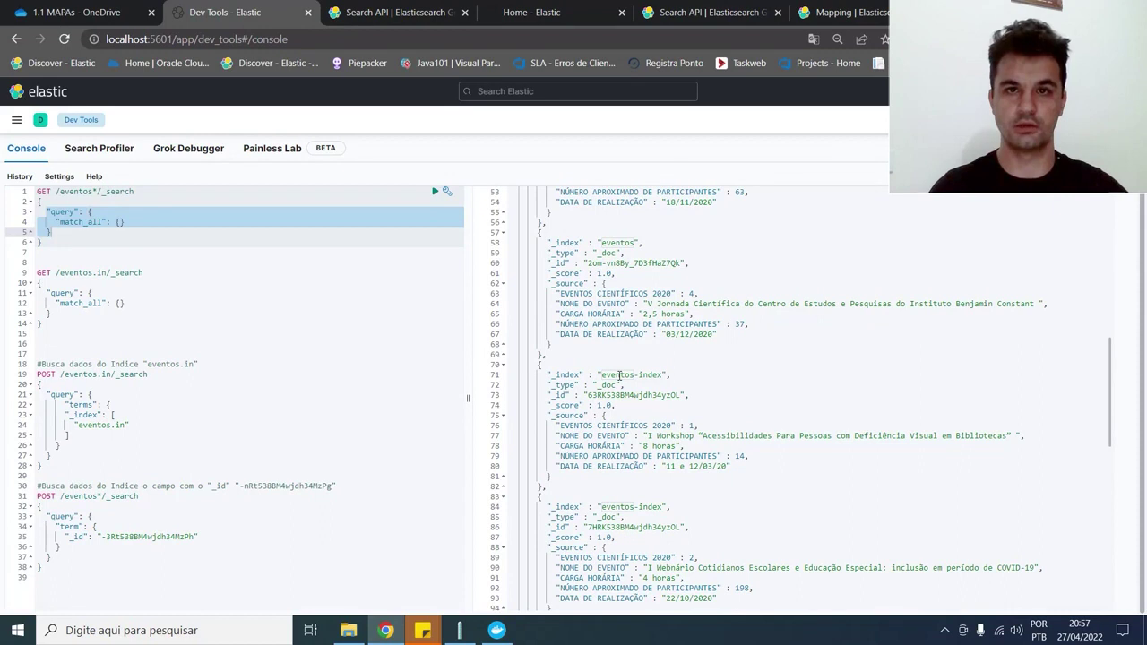
double_click(619, 376)
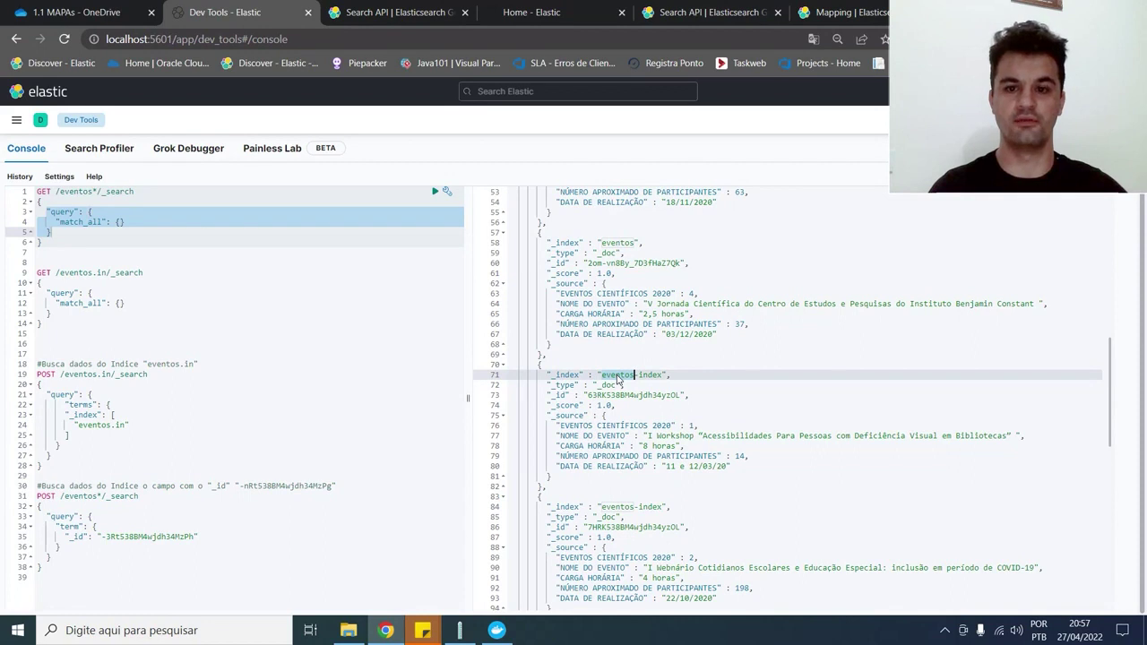
double_click(649, 375)
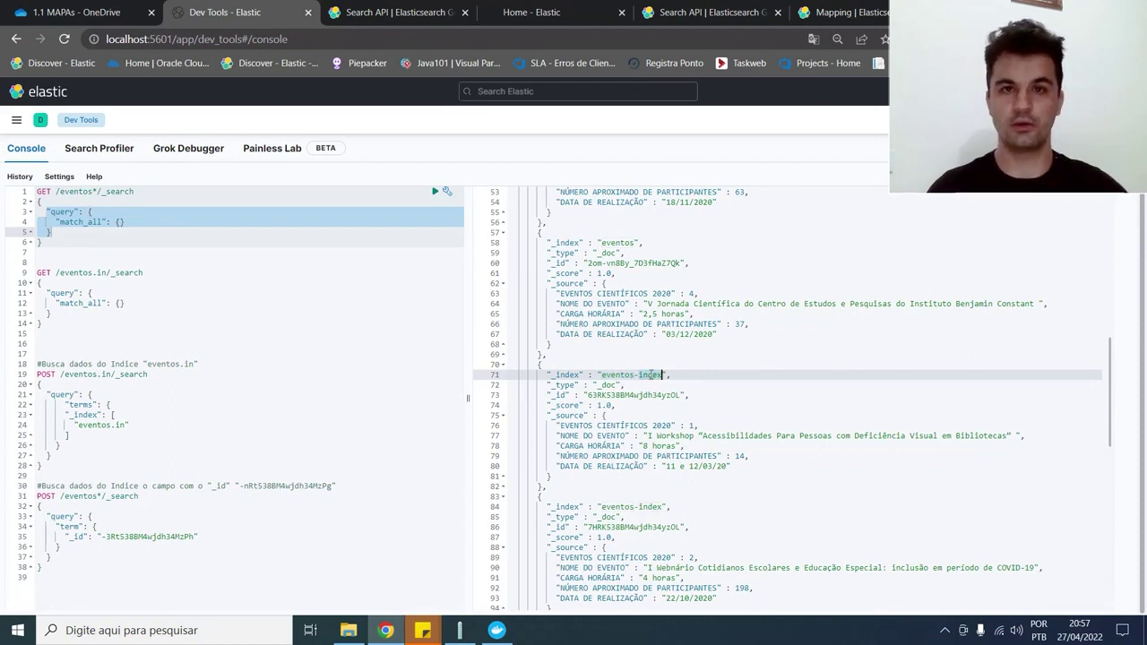
scroll(661, 374, down, 5)
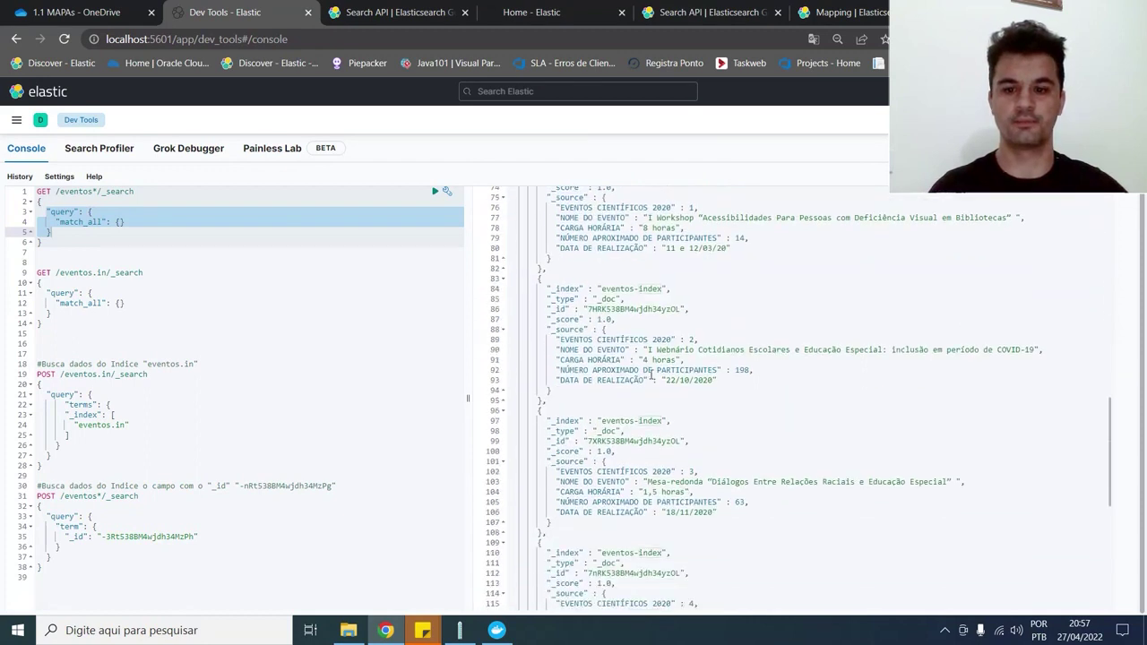
scroll(650, 374, down, 2)
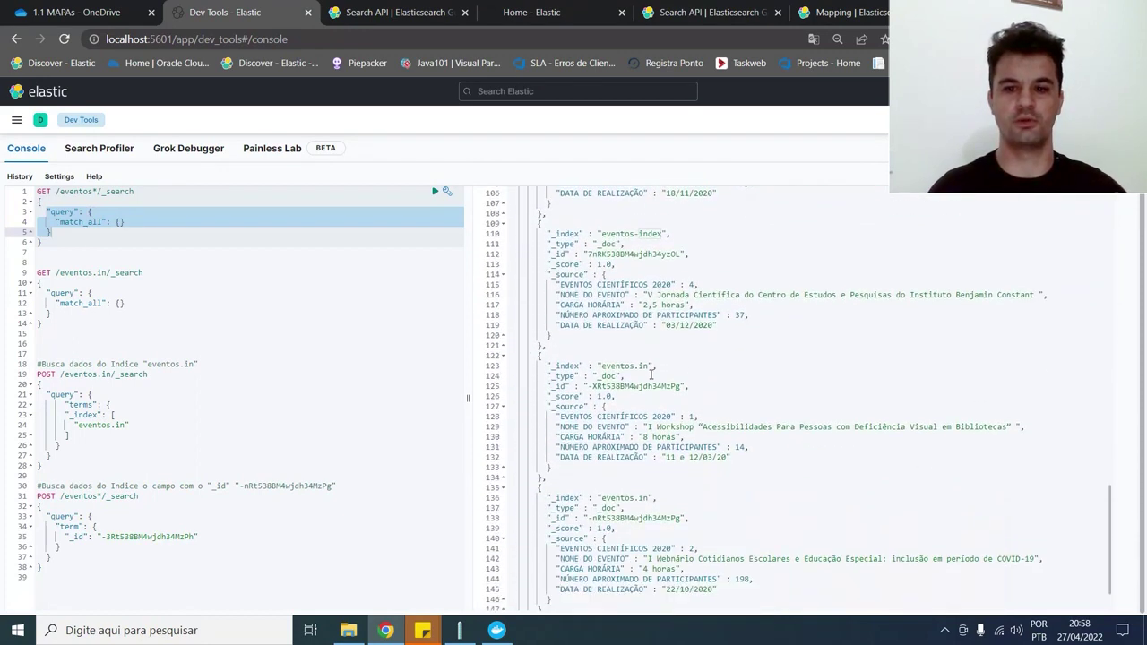
click(624, 366)
double_click(624, 366)
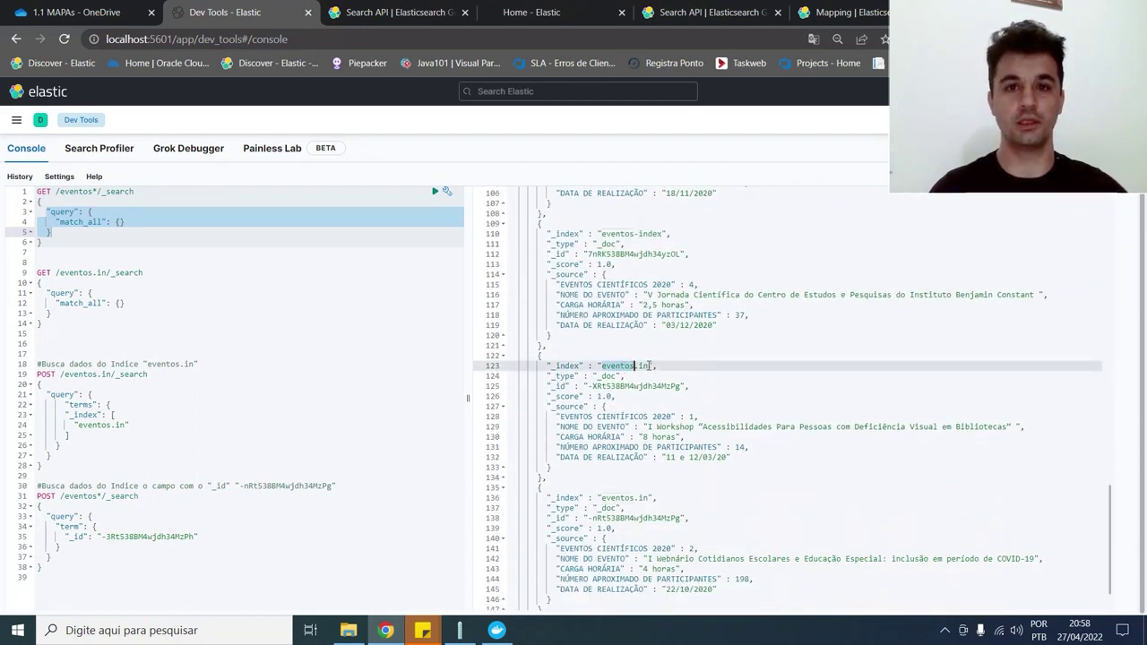
scroll(649, 366, down, 1)
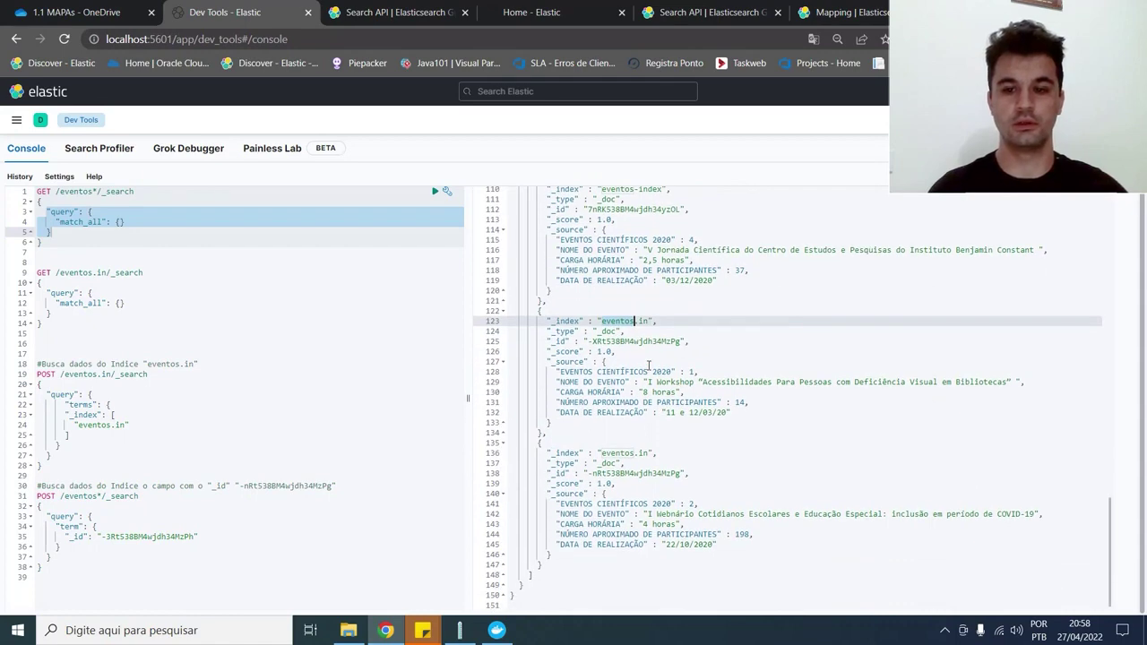
scroll(649, 366, up, 1)
scroll(648, 365, down, 1)
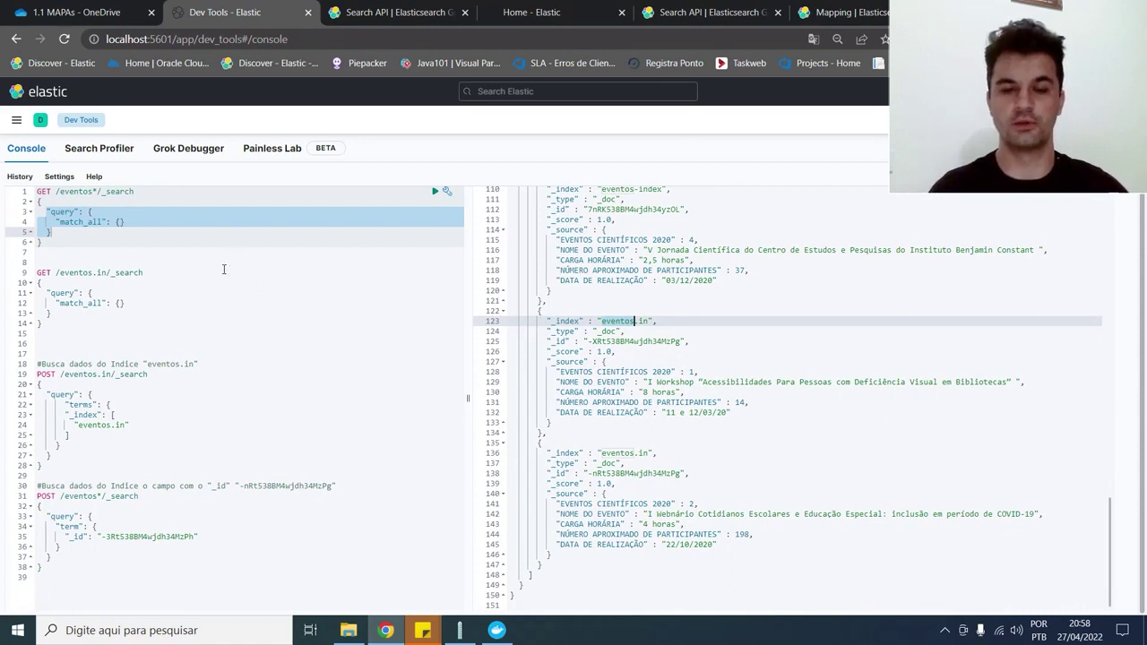
Highlight the eventos.in index in the GET /eventos.in/_search request and run that request.
click(155, 276)
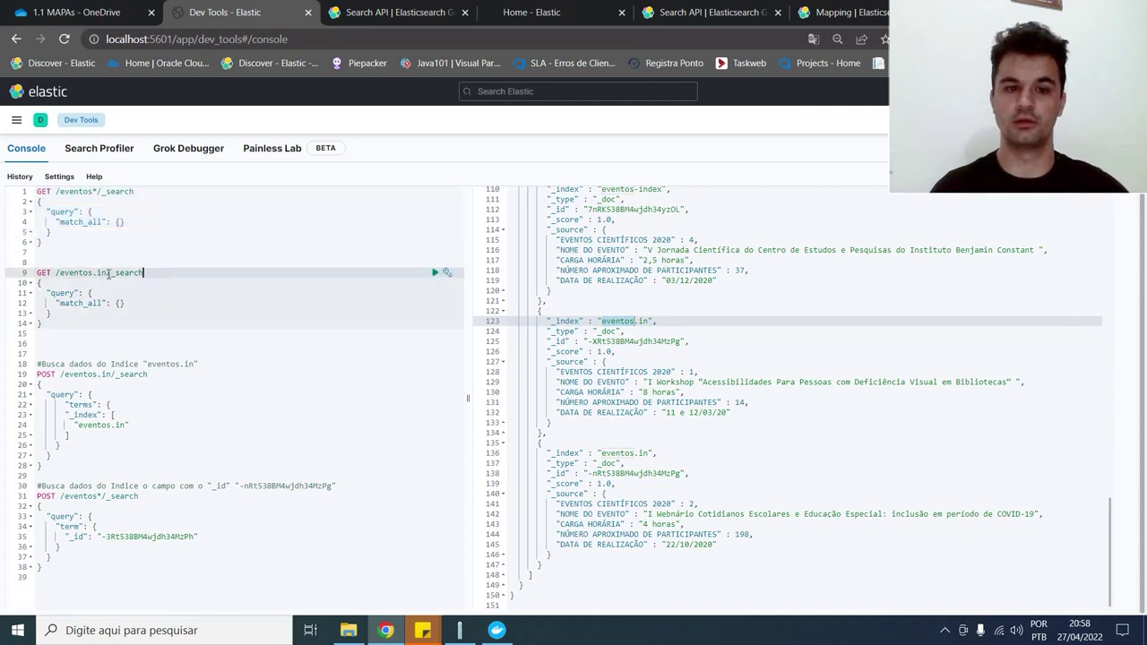
drag(107, 273, 59, 273)
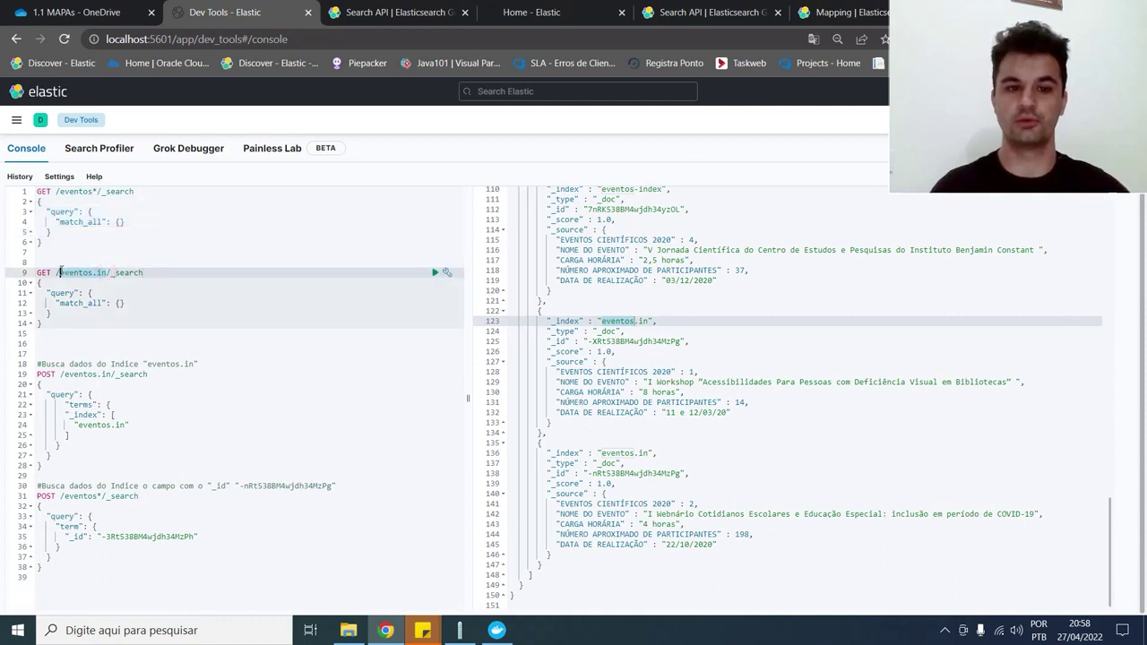
click(434, 274)
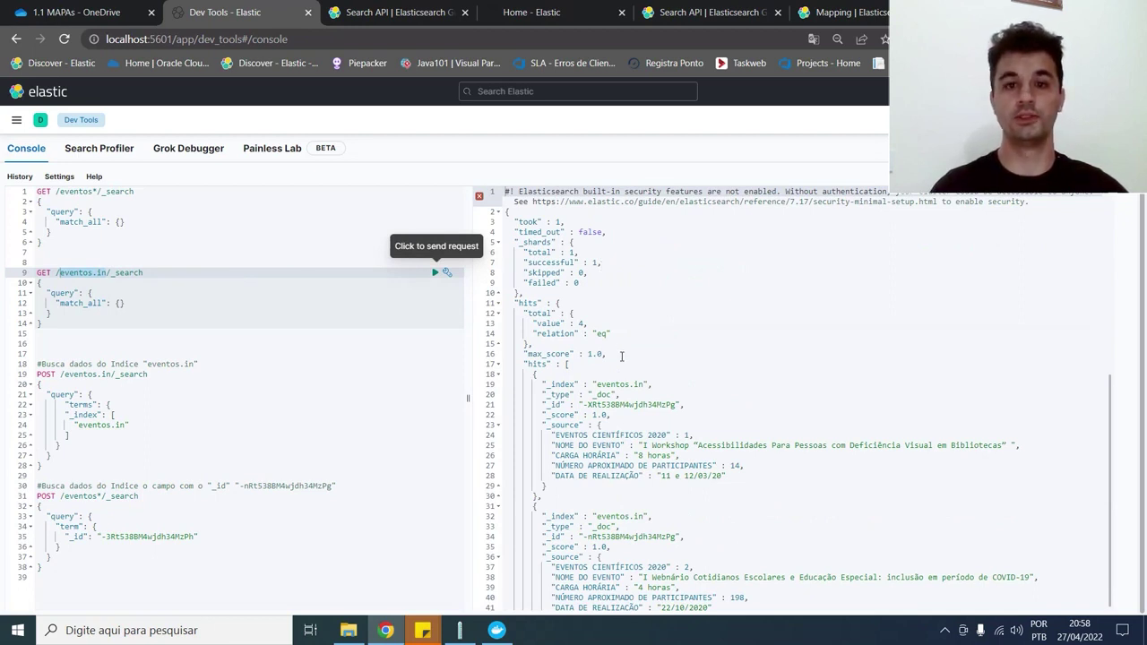
Check the _index value and total hits value in the eventos.in response, and review its remaining hits.
drag(597, 385, 645, 384)
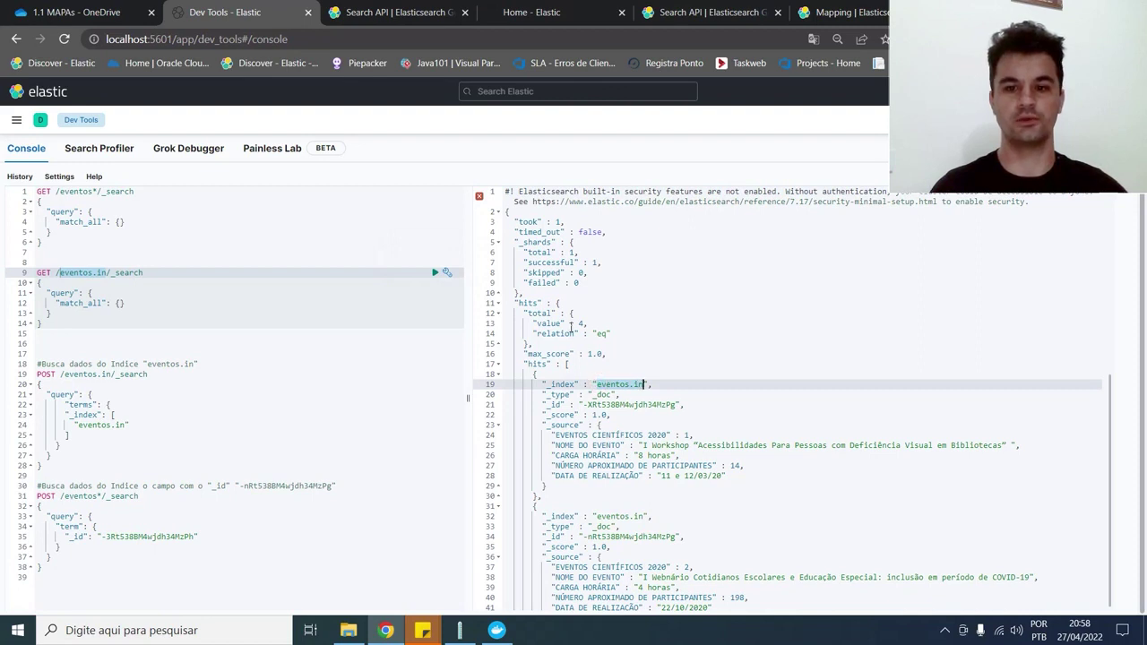
click(587, 323)
drag(587, 323, 537, 323)
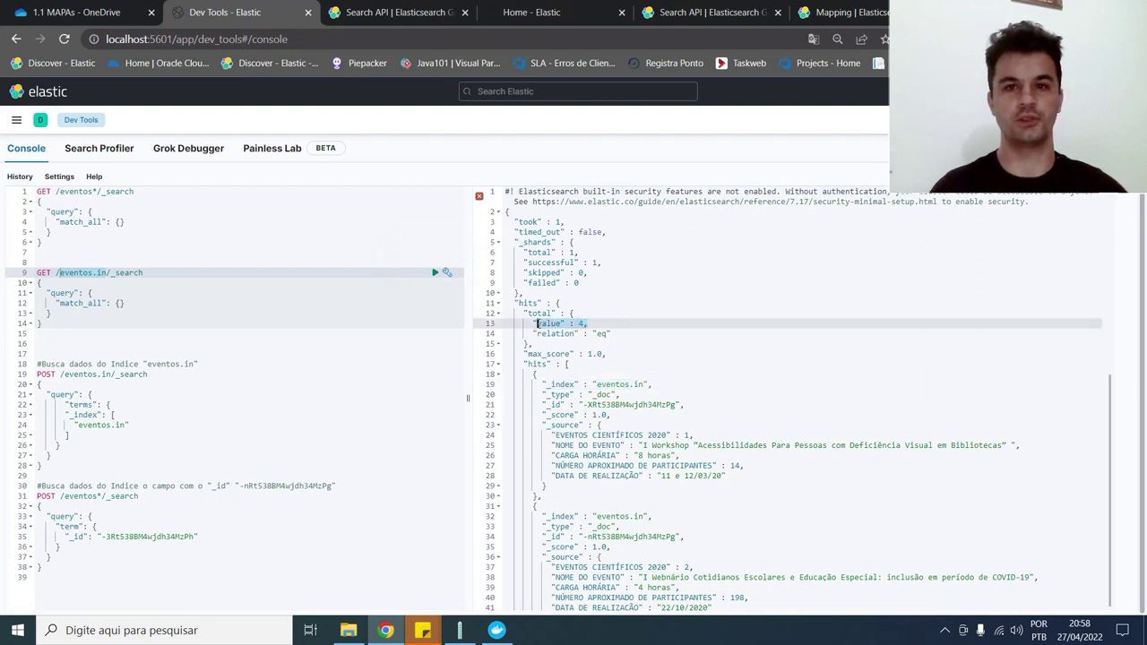
scroll(630, 328, down, 5)
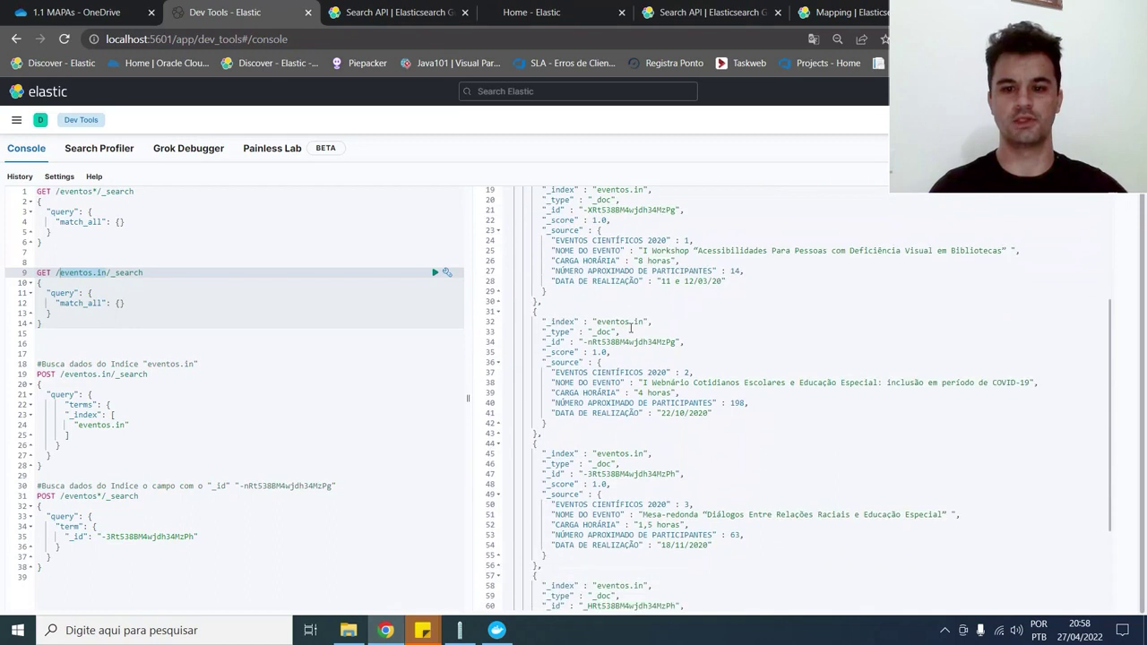
scroll(630, 328, down, 2)
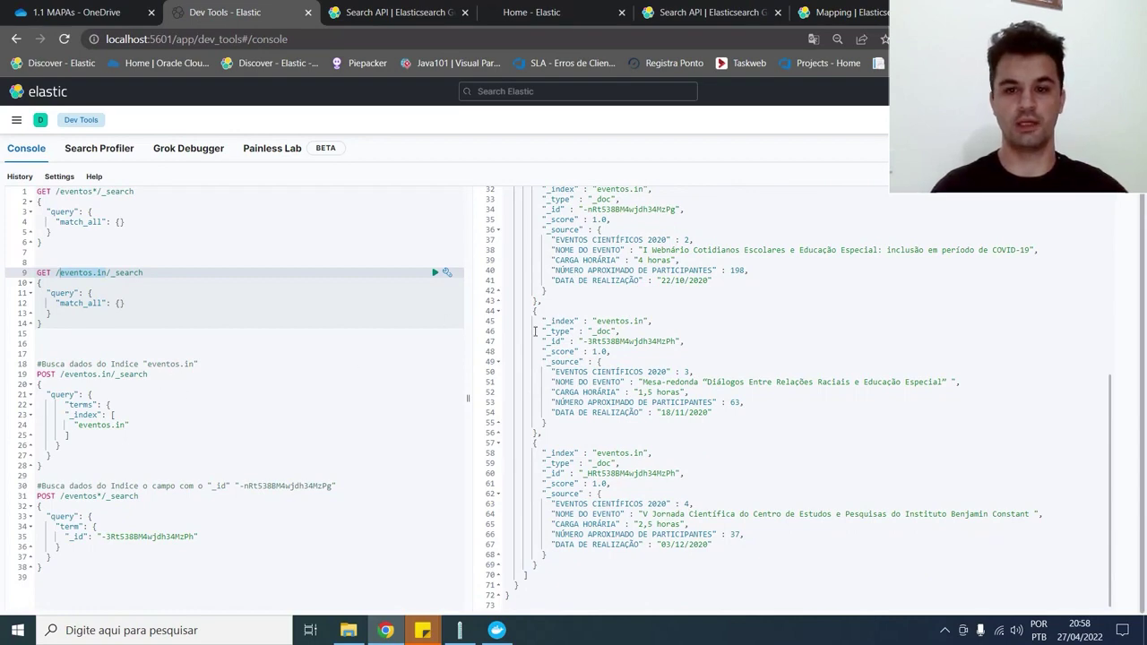
Highlight the terms clause and its _index field in the POST /eventos.in/_search request, and run that request.
scroll(535, 330, up, 2)
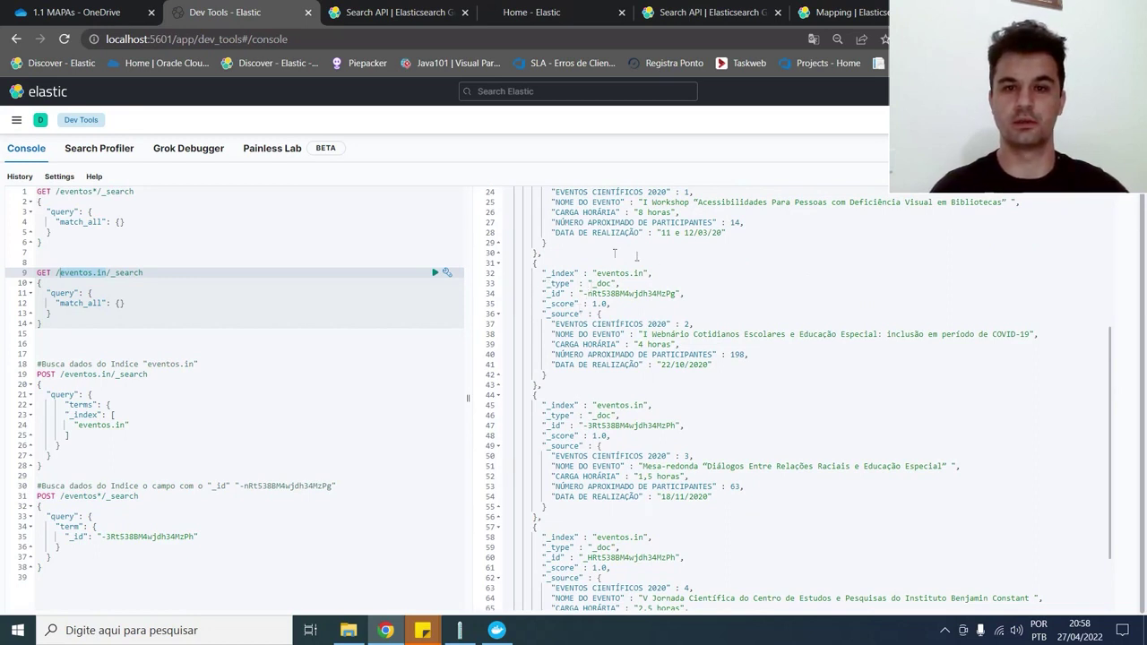
click(161, 377)
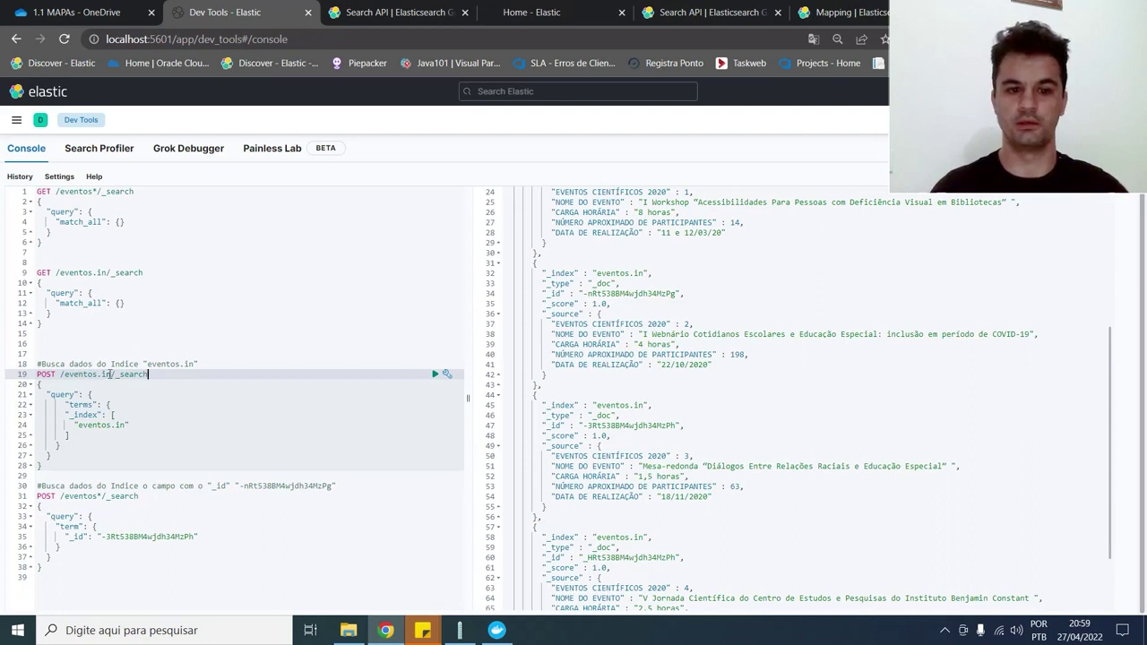
double_click(82, 405)
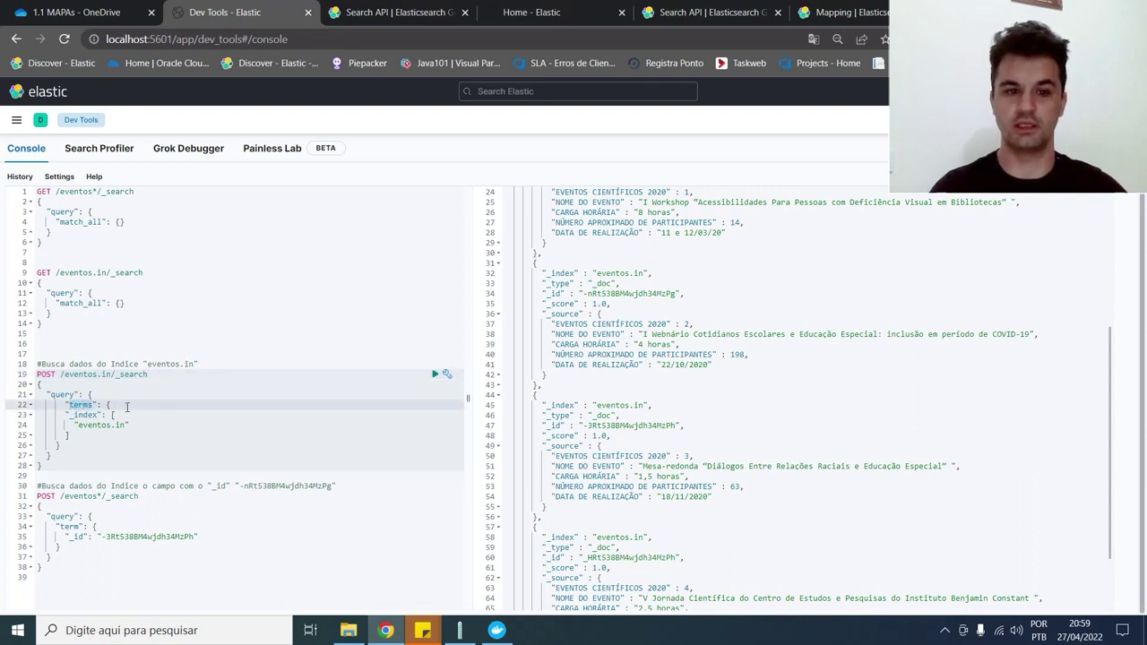
double_click(81, 415)
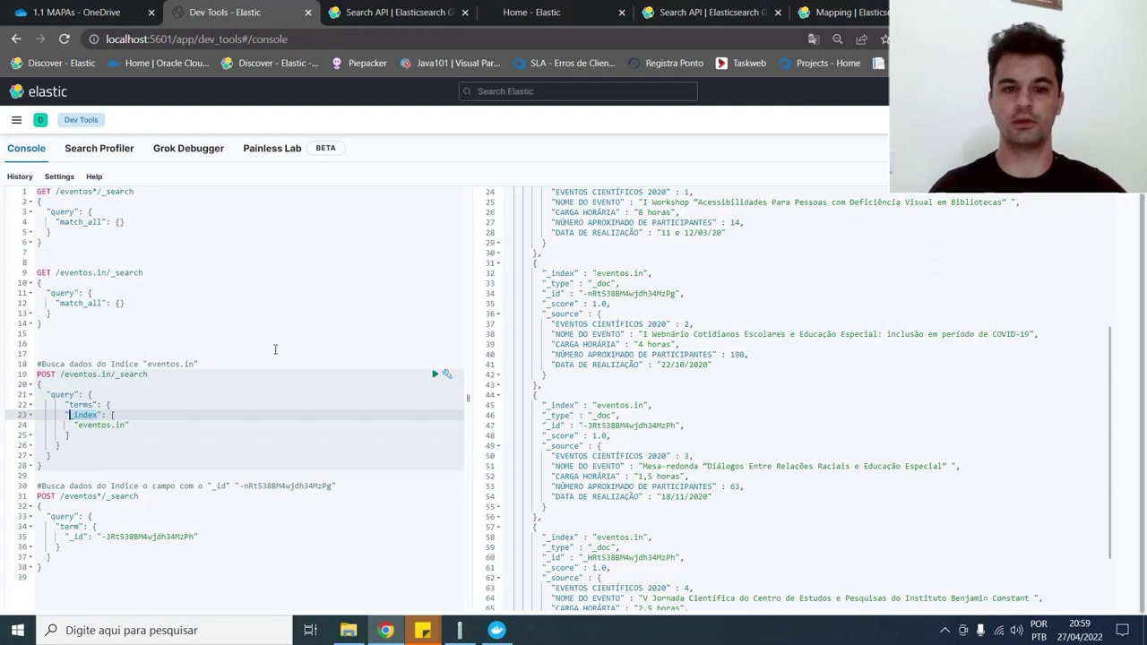
click(434, 374)
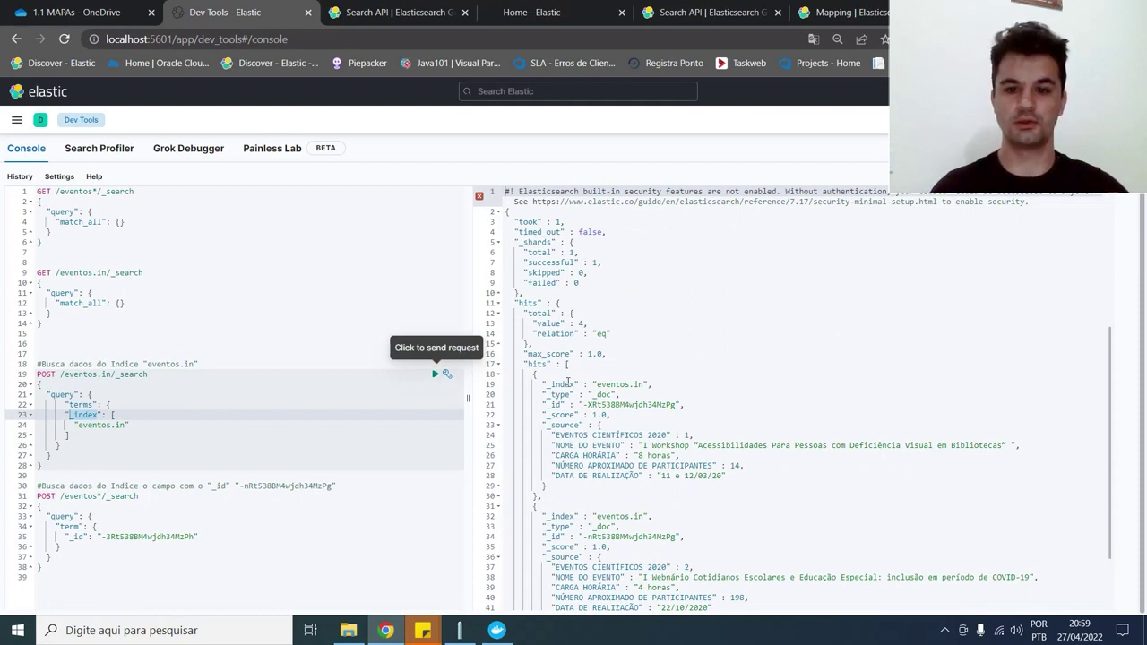
Check the _index field and value of the first hit in the response, and review the remaining hits.
double_click(566, 383)
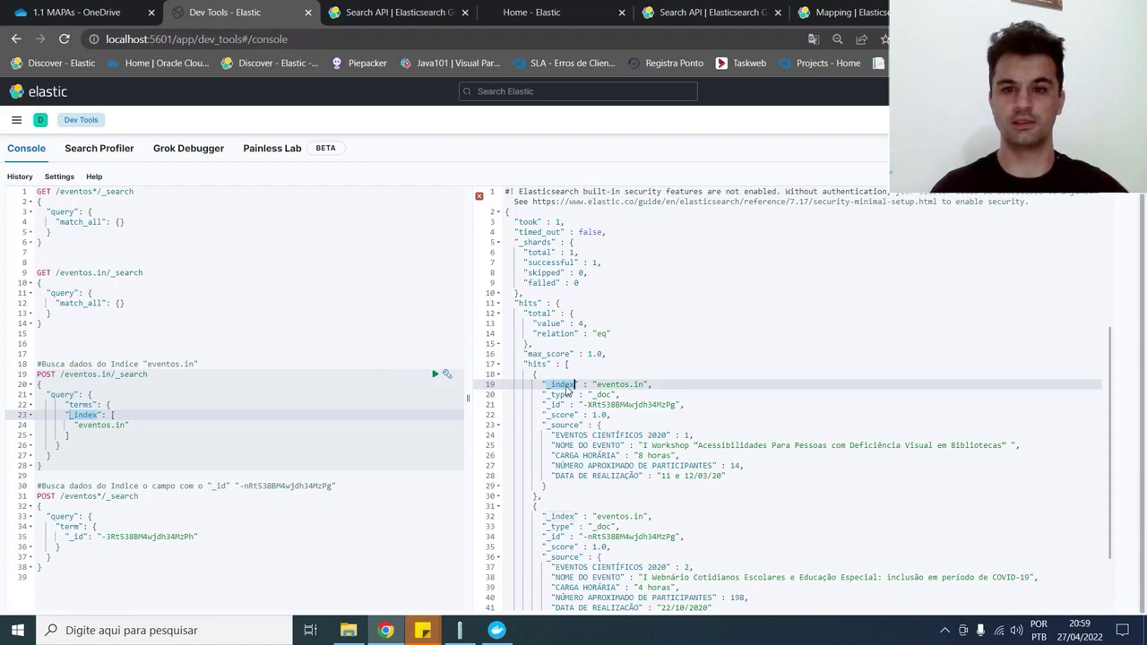
double_click(612, 384)
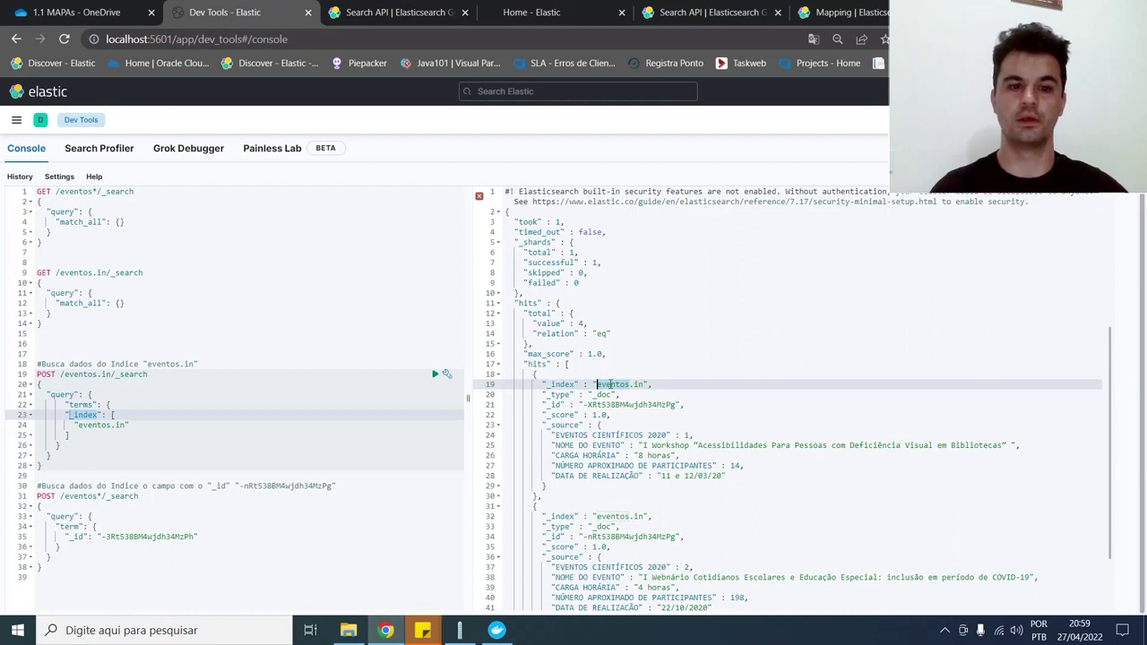
scroll(610, 387, down, 2)
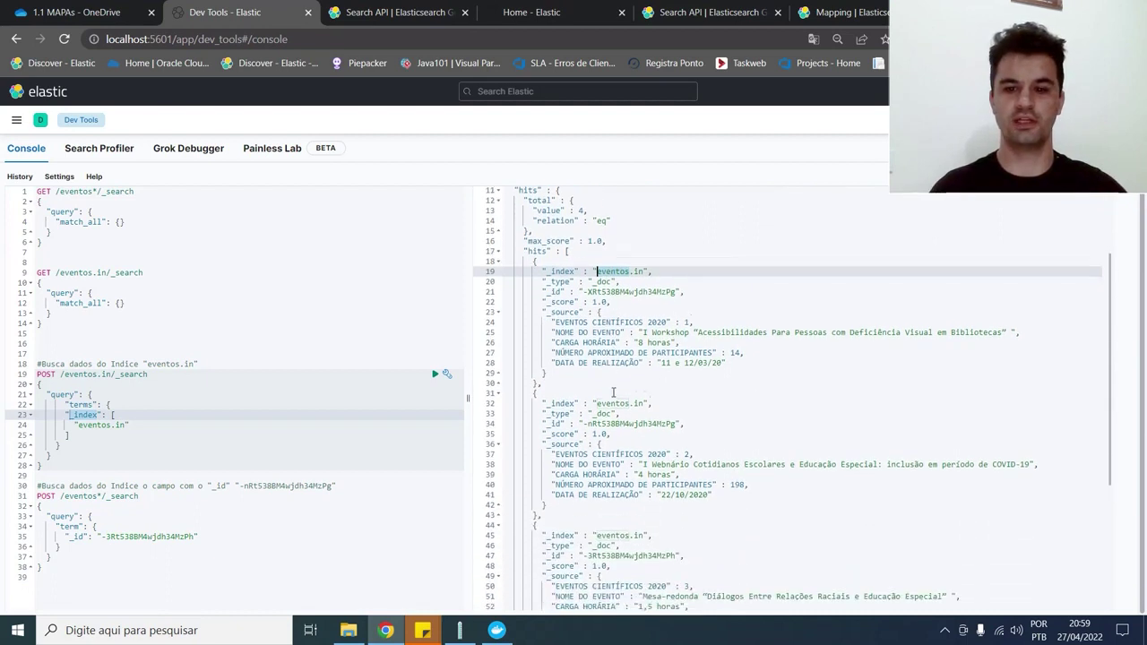
scroll(613, 392, down, 2)
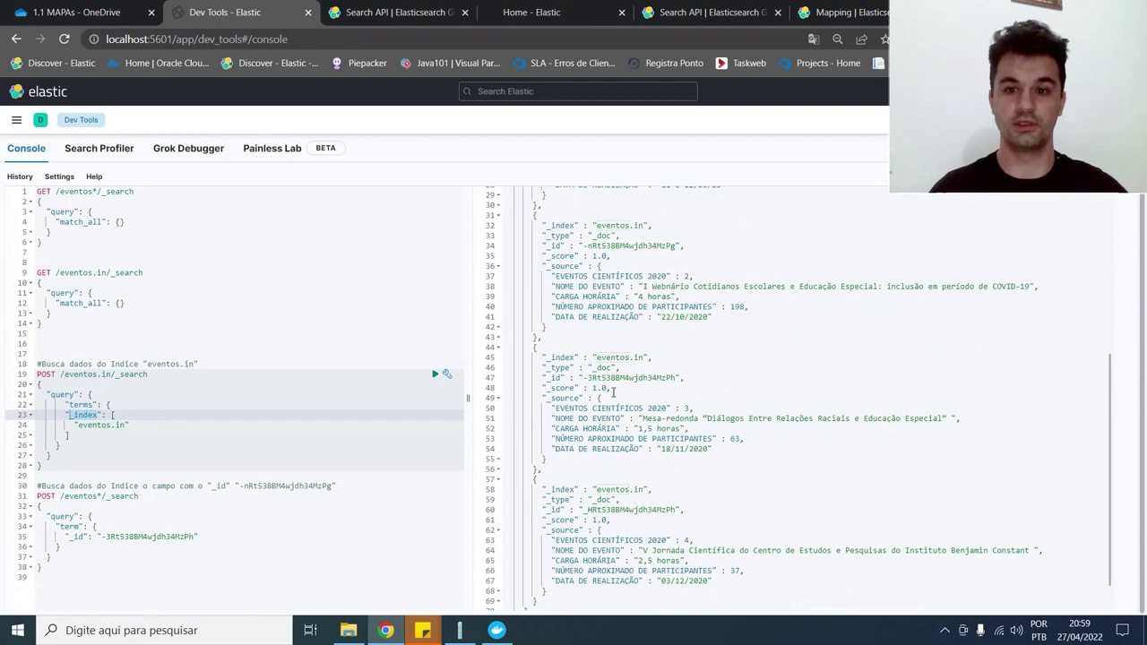
Copy the first hit's _id, -XRt538BM4wjdh34MzPg, and replace the _id value in the POST /eventos*/_search term query with it.
scroll(614, 391, up, 2)
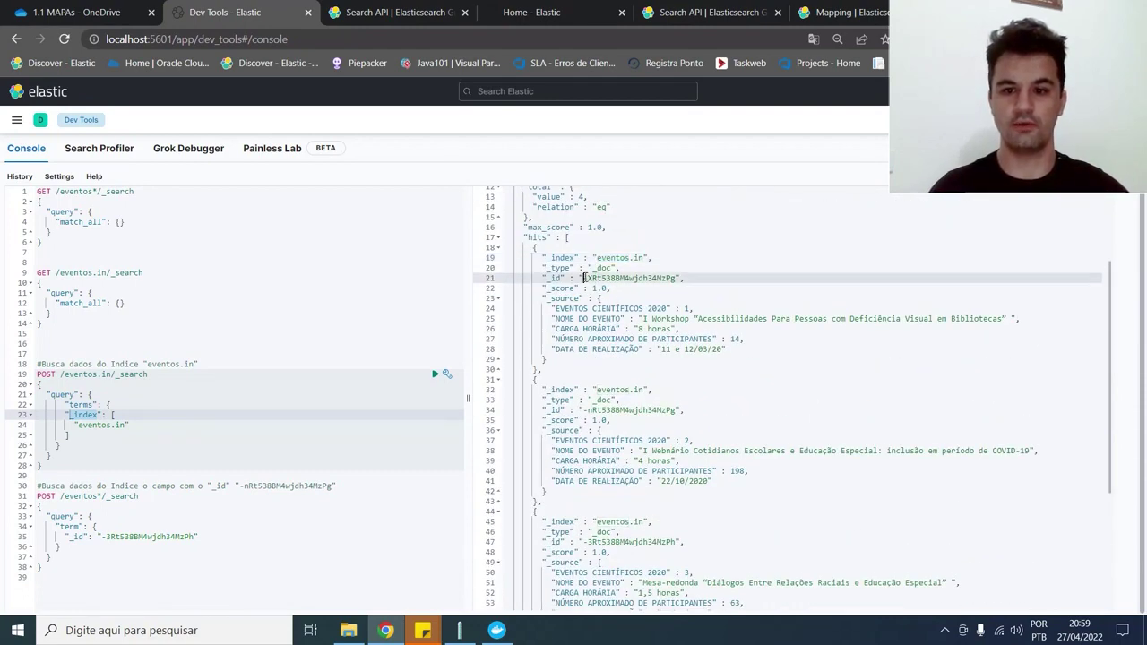
drag(584, 278, 676, 277)
right_click(675, 278)
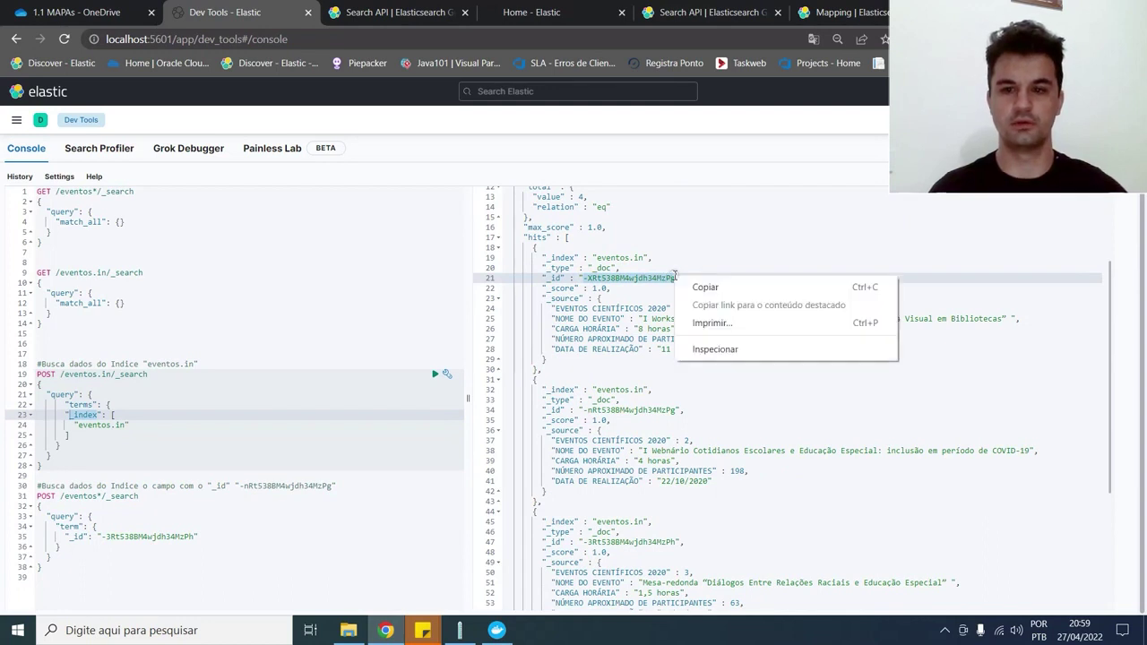
click(692, 285)
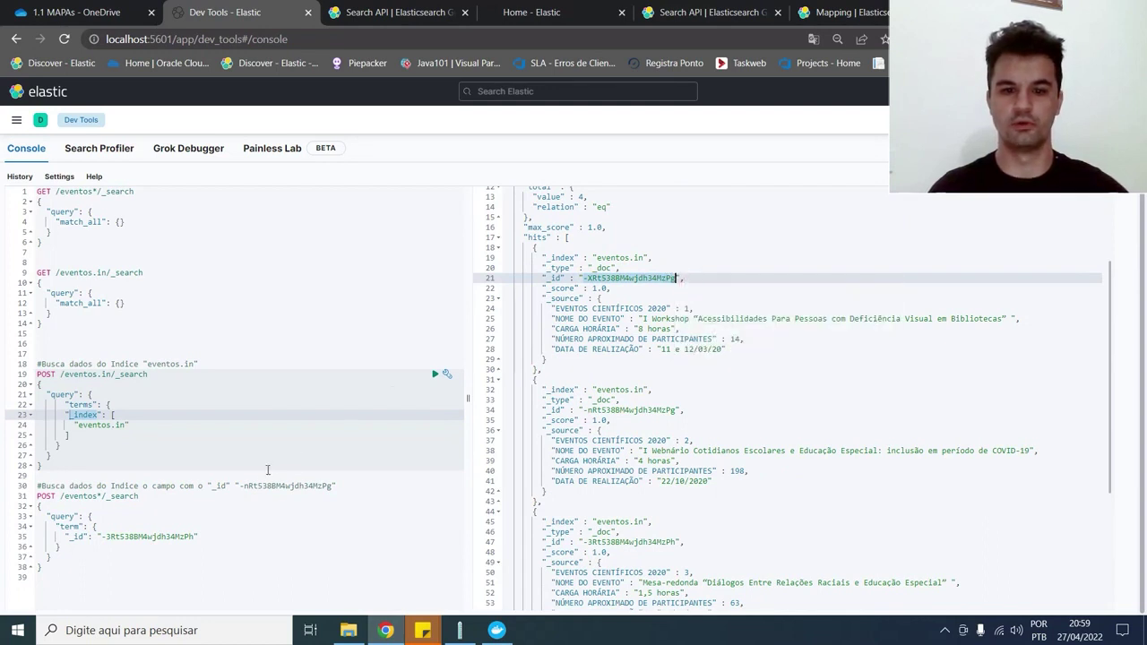
click(240, 485)
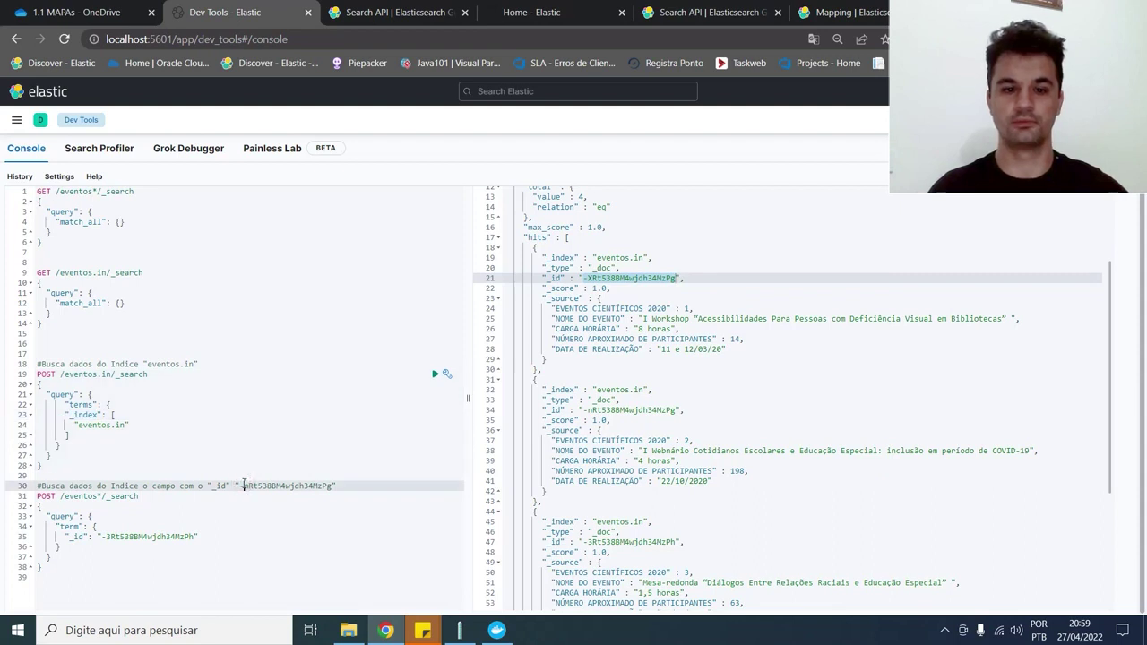
click(104, 536)
drag(131, 535, 193, 535)
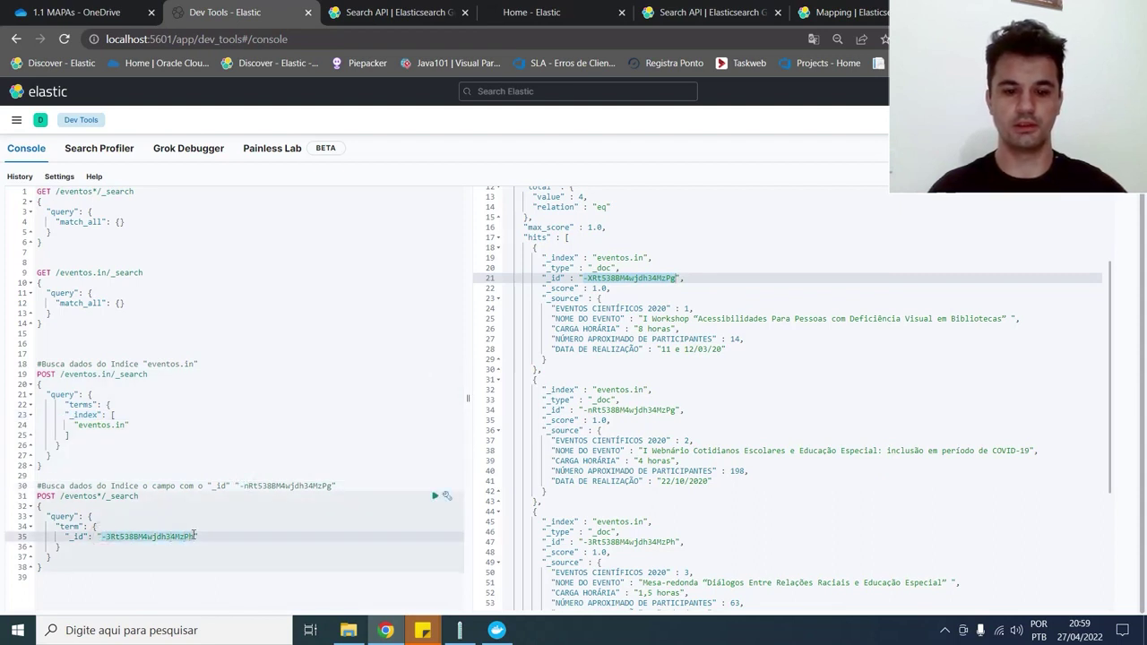
key(ctrl+v)
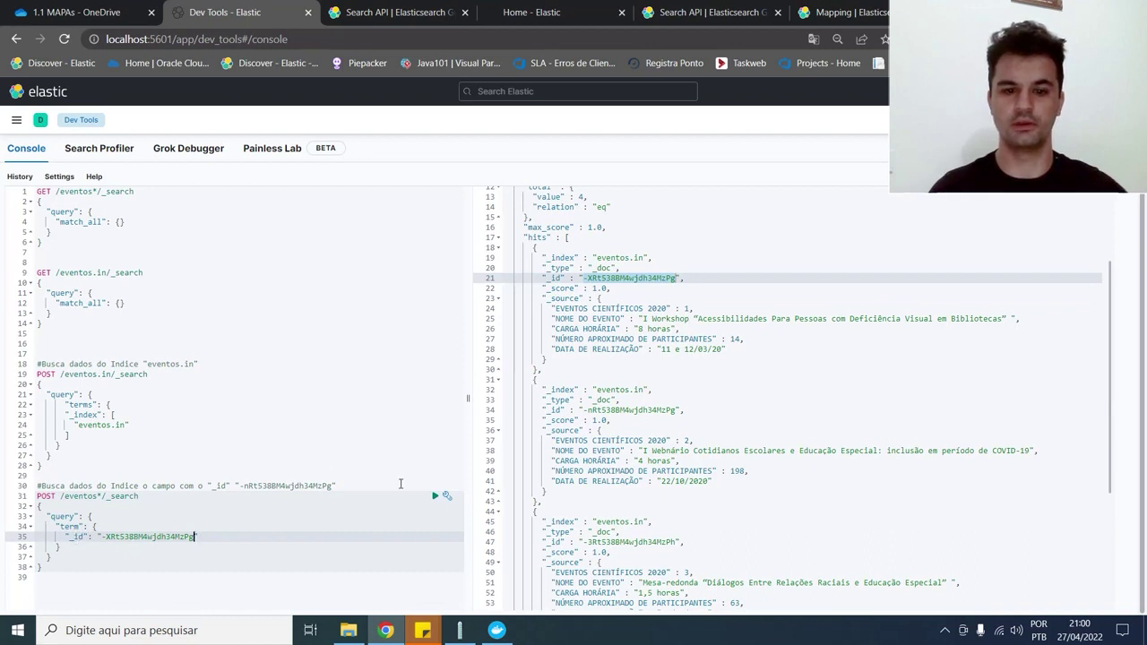
Run the POST /eventos*/_search term query and highlight the total hits value and the returned _id in the response.
click(433, 497)
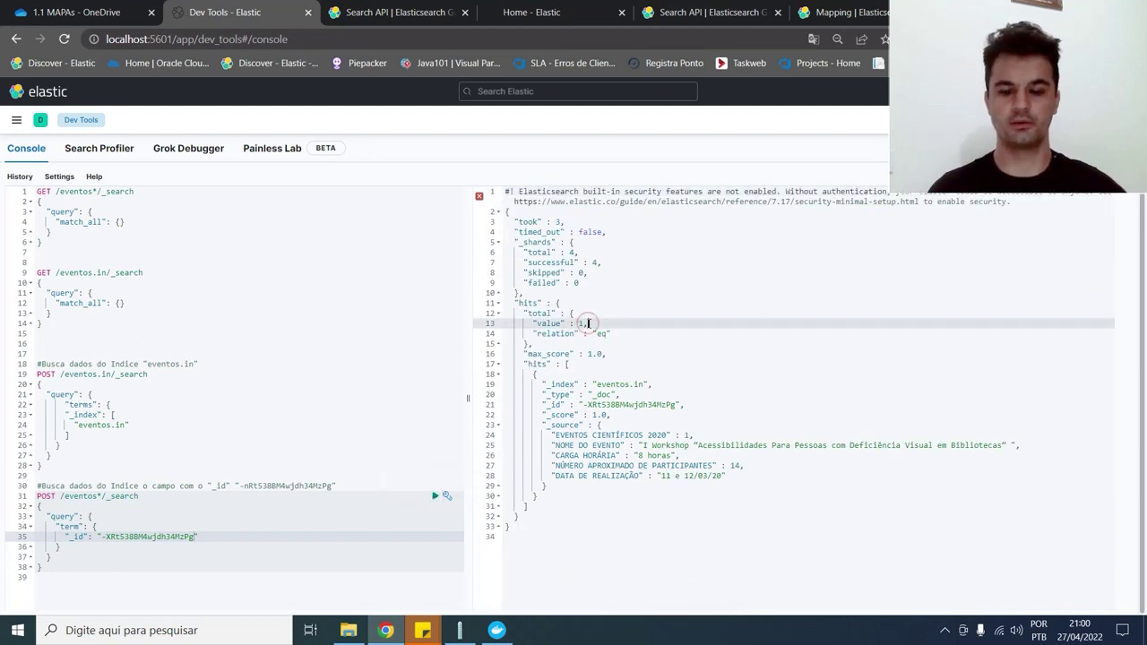
key(shift+Left)
key(shift+Left)
key(shift+Left)
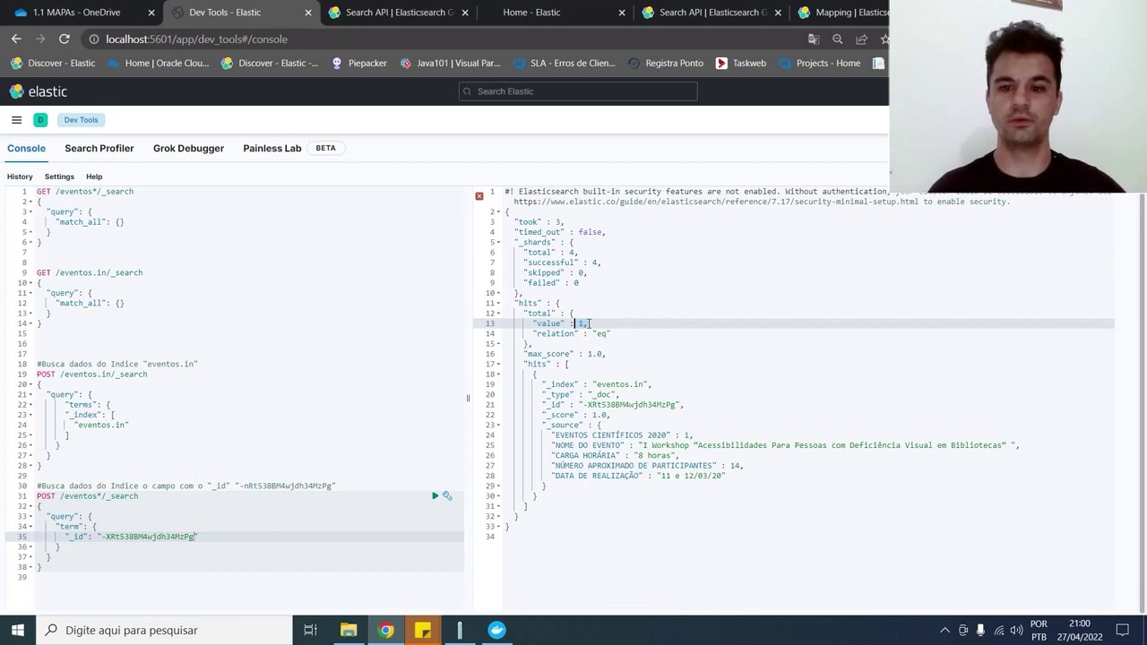
double_click(616, 404)
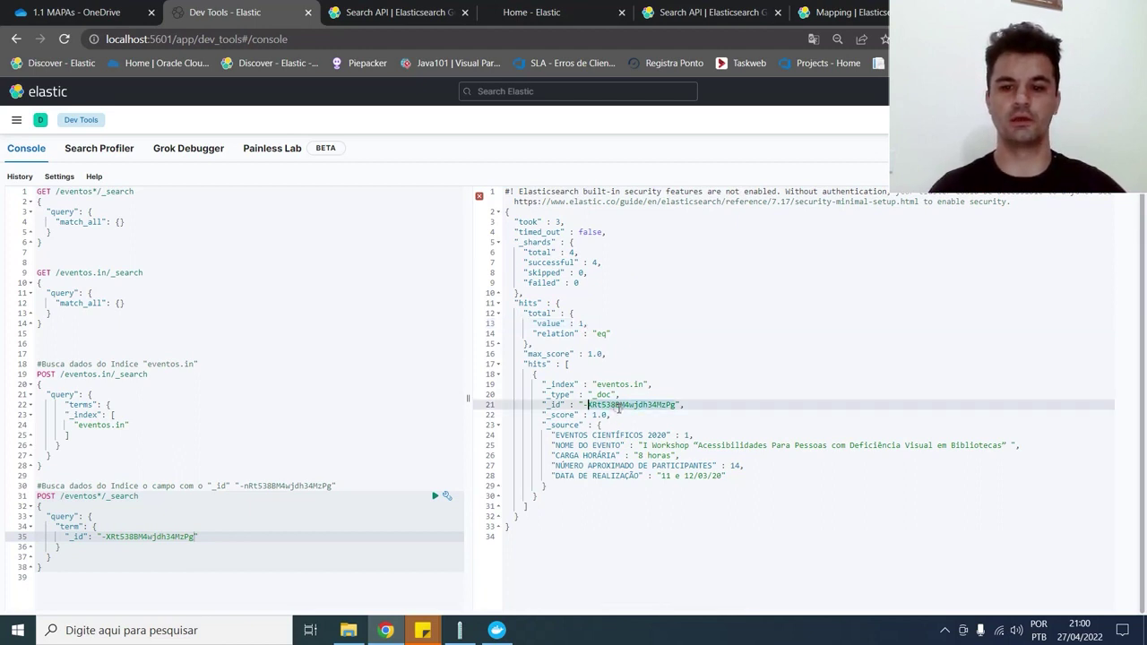
key(Home)
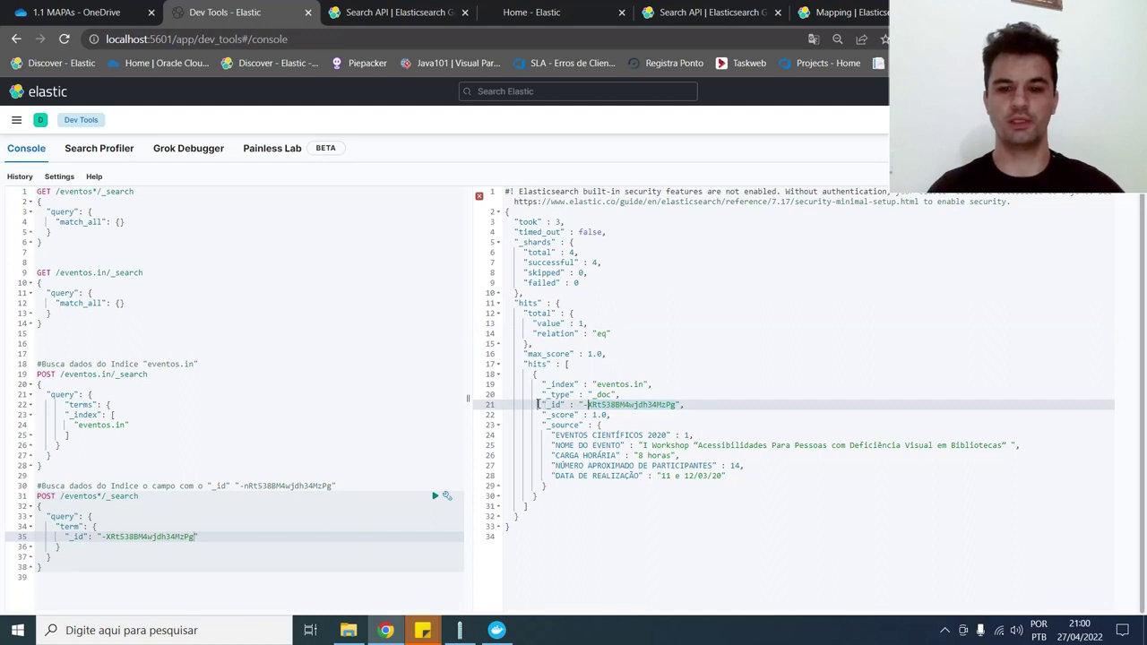
shift+click(692, 404)
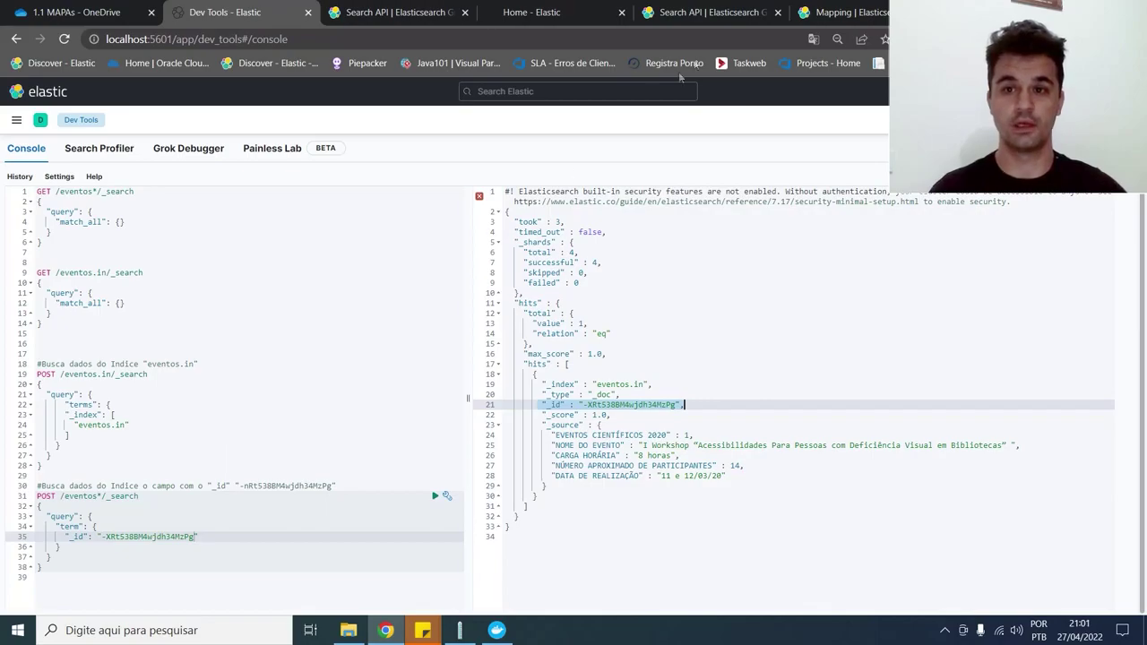
Switch to the Elasticsearch Search API documentation and return to its opening section with the request formats.
click(741, 9)
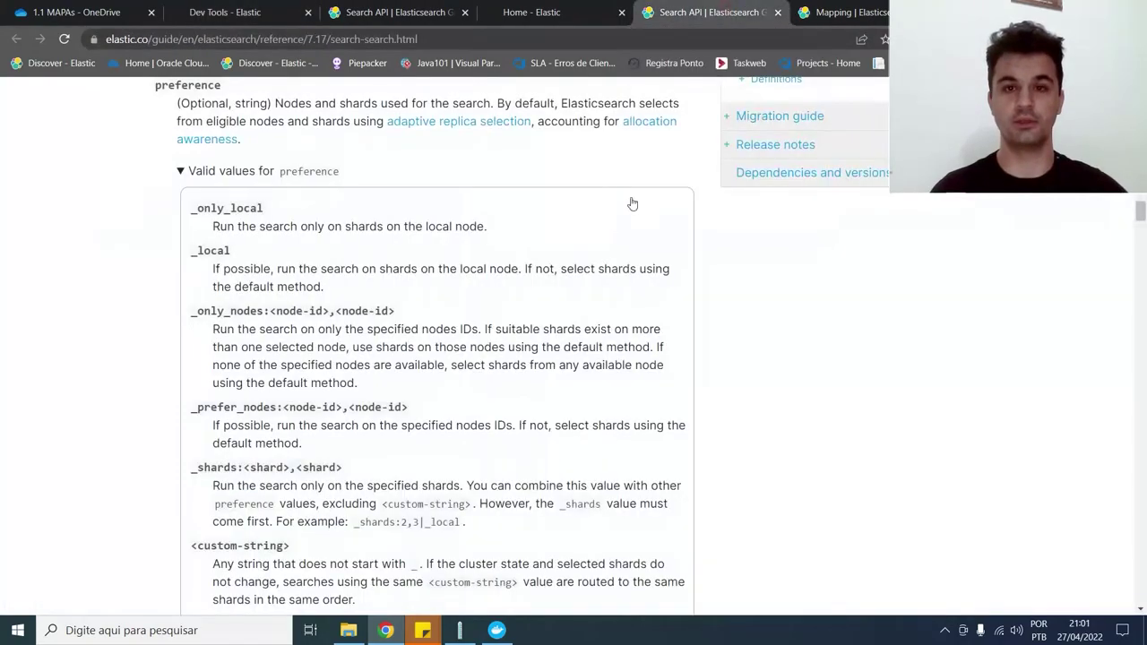
scroll(613, 220, up, 1)
scroll(613, 220, up, 15)
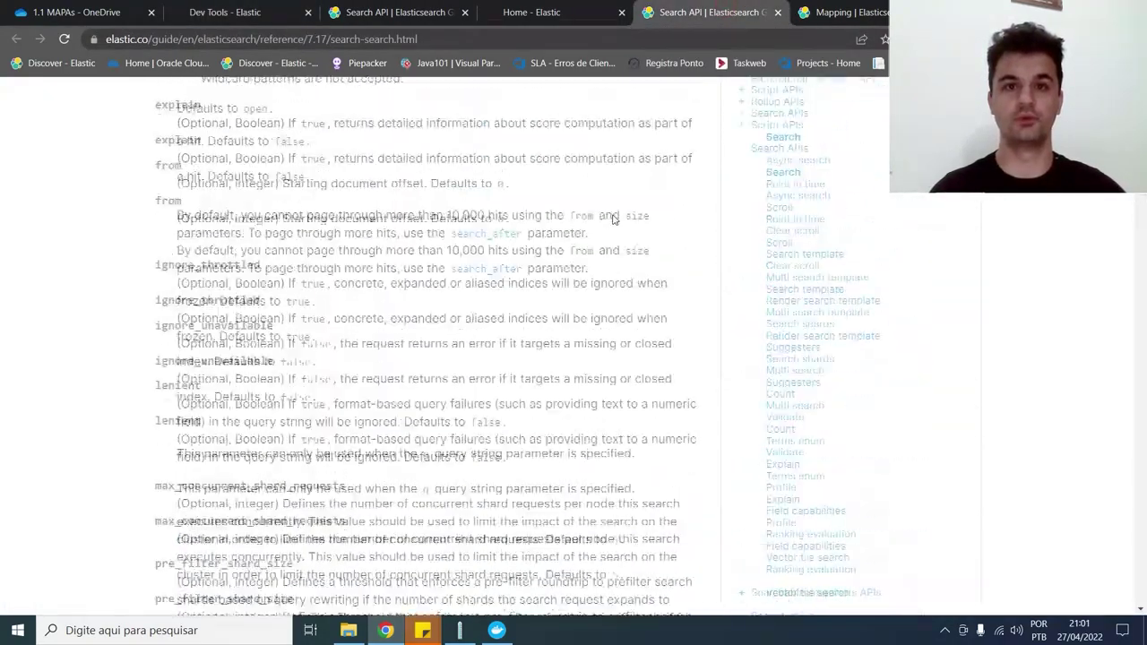
scroll(613, 220, up, 15)
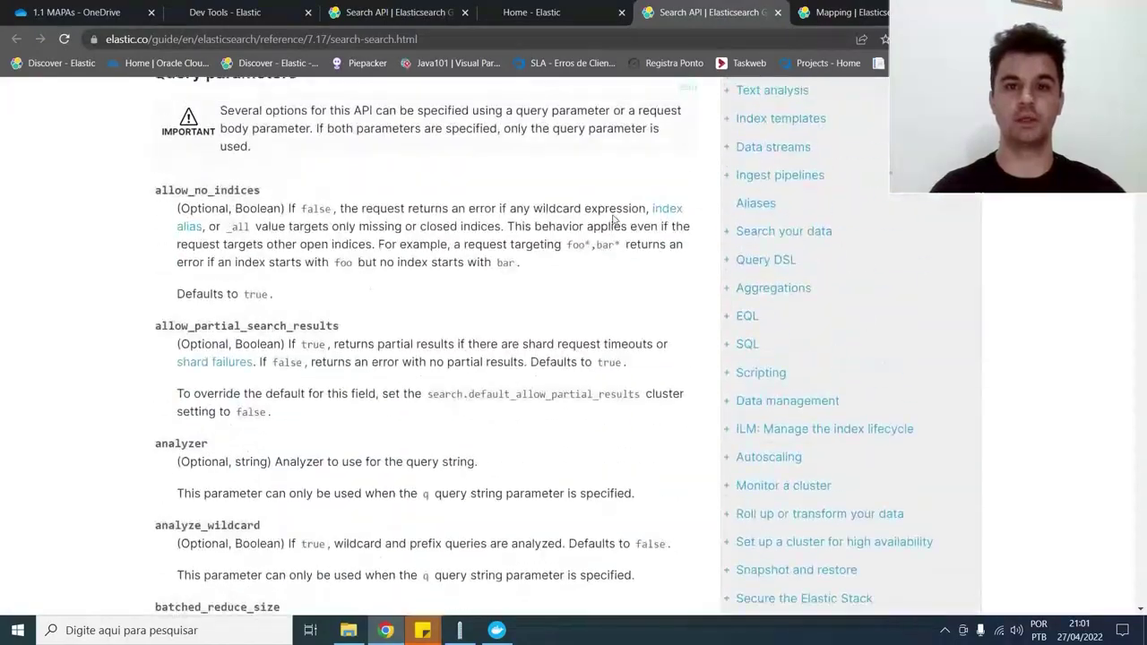
scroll(613, 221, up, 6)
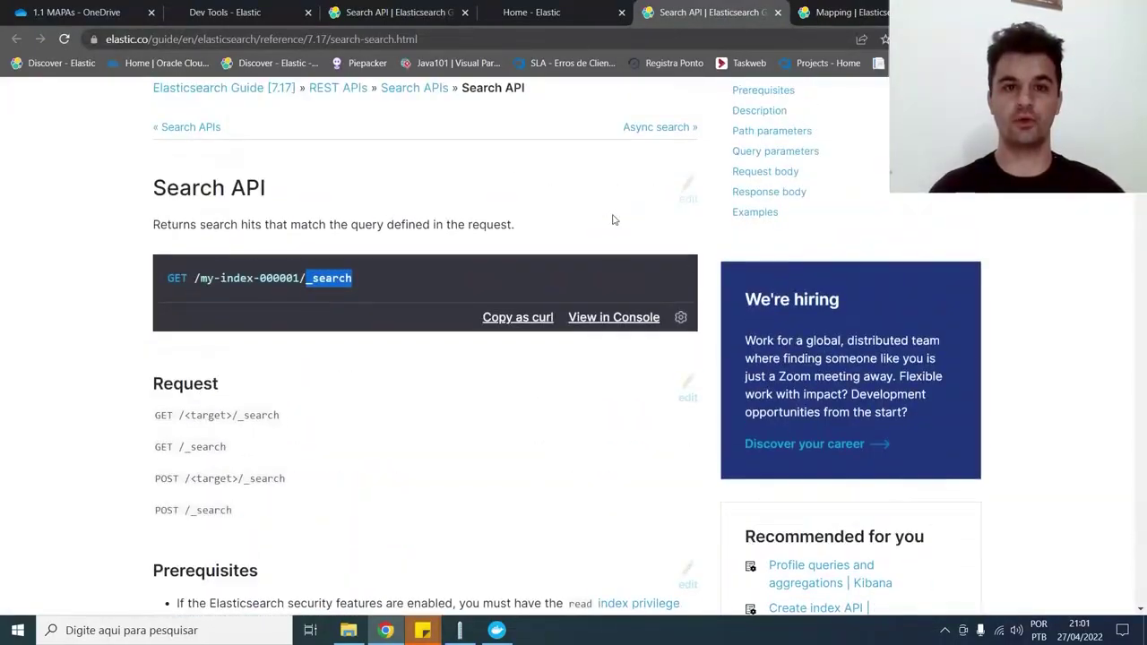
Return to Kibana, open Discover and check the available index patterns, keeping eventos.in selected.
click(229, 12)
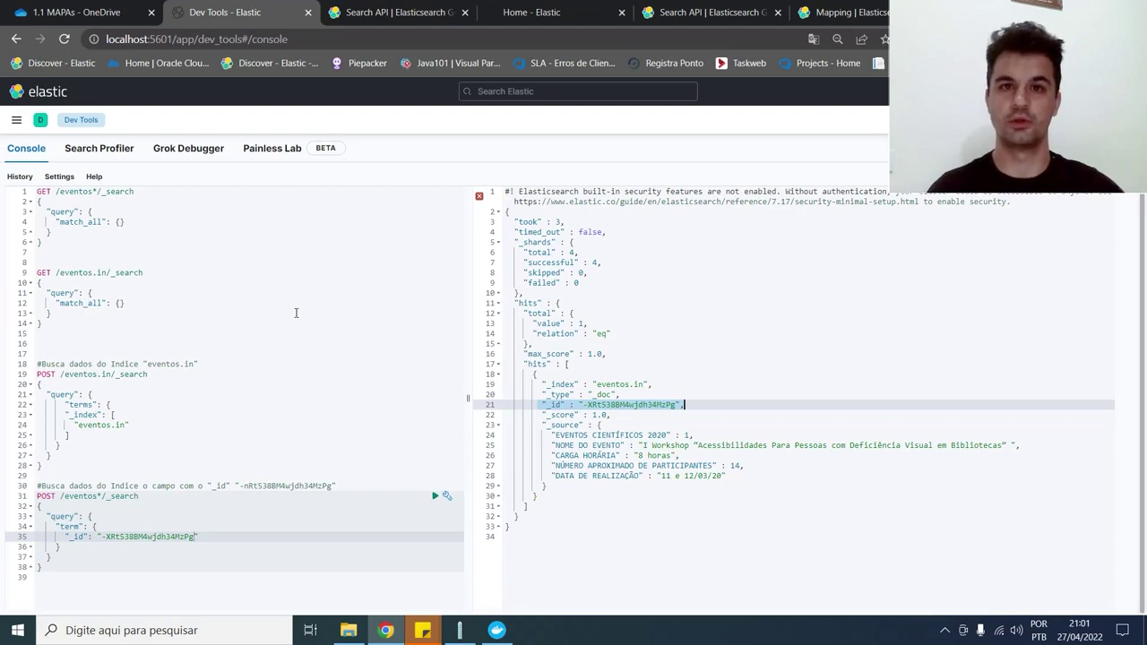
click(17, 121)
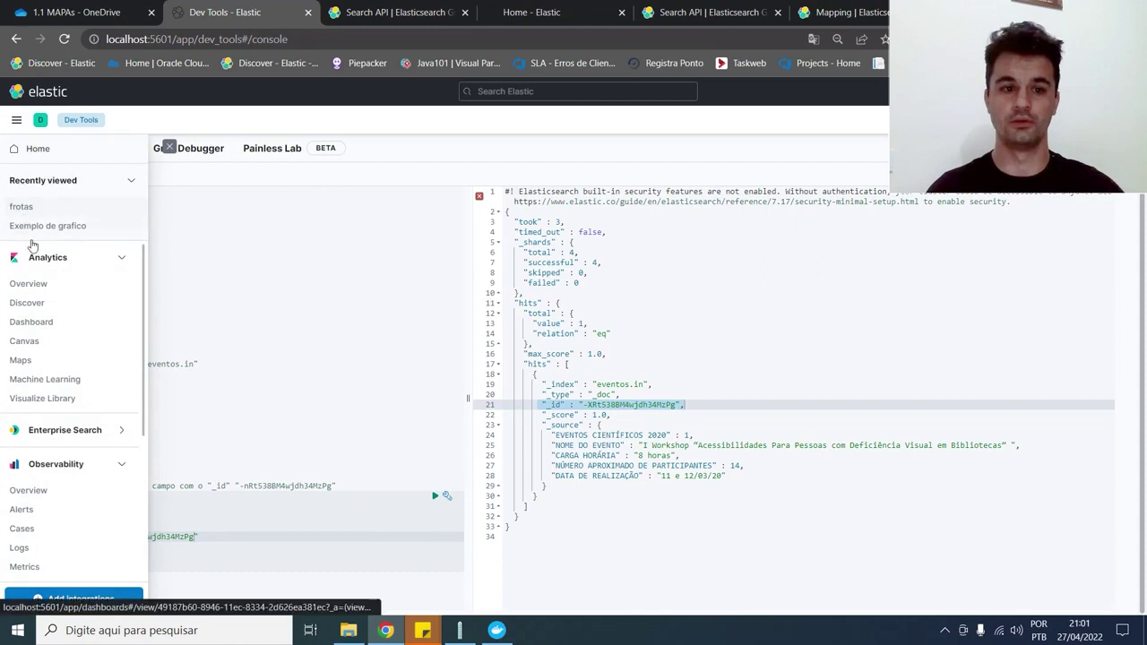
click(26, 304)
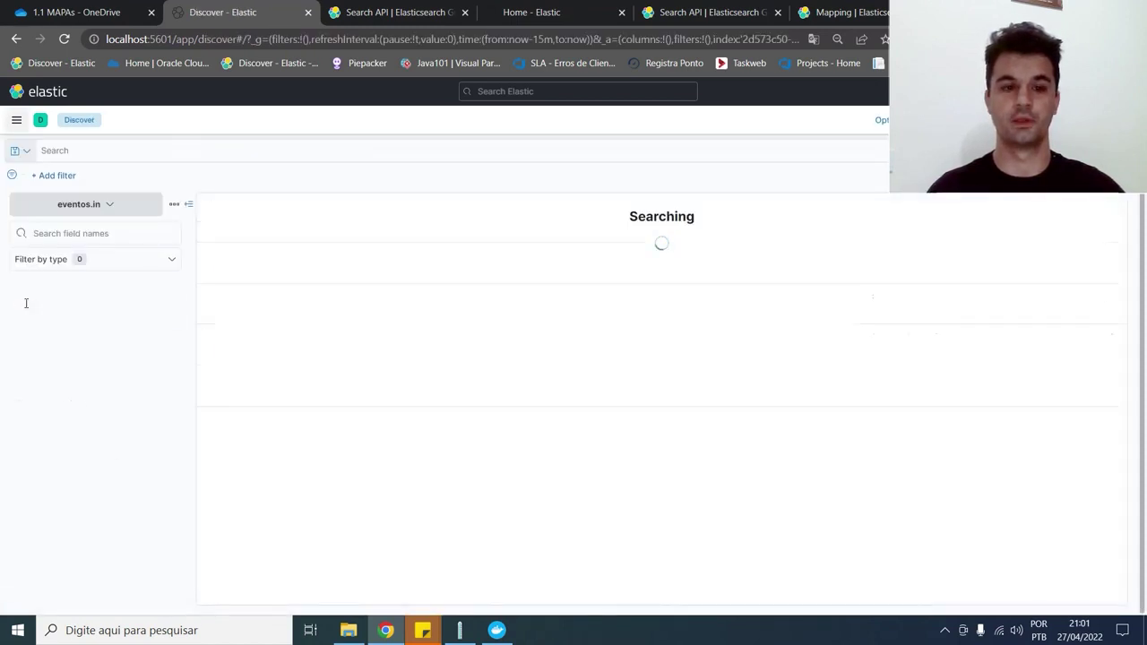
click(107, 204)
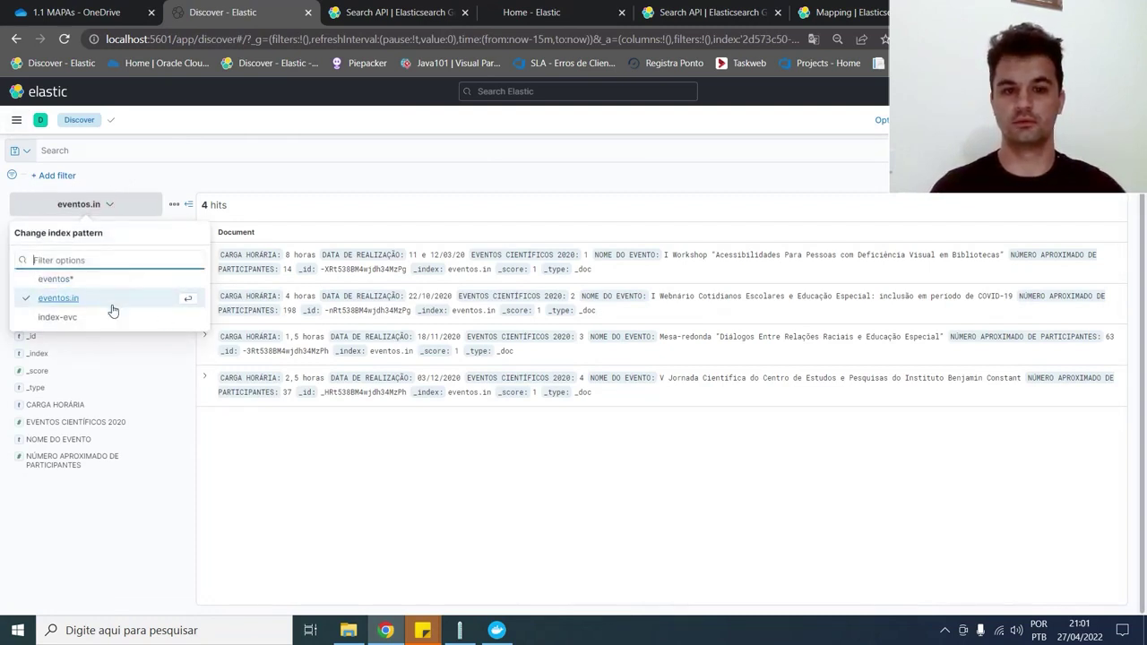
click(275, 436)
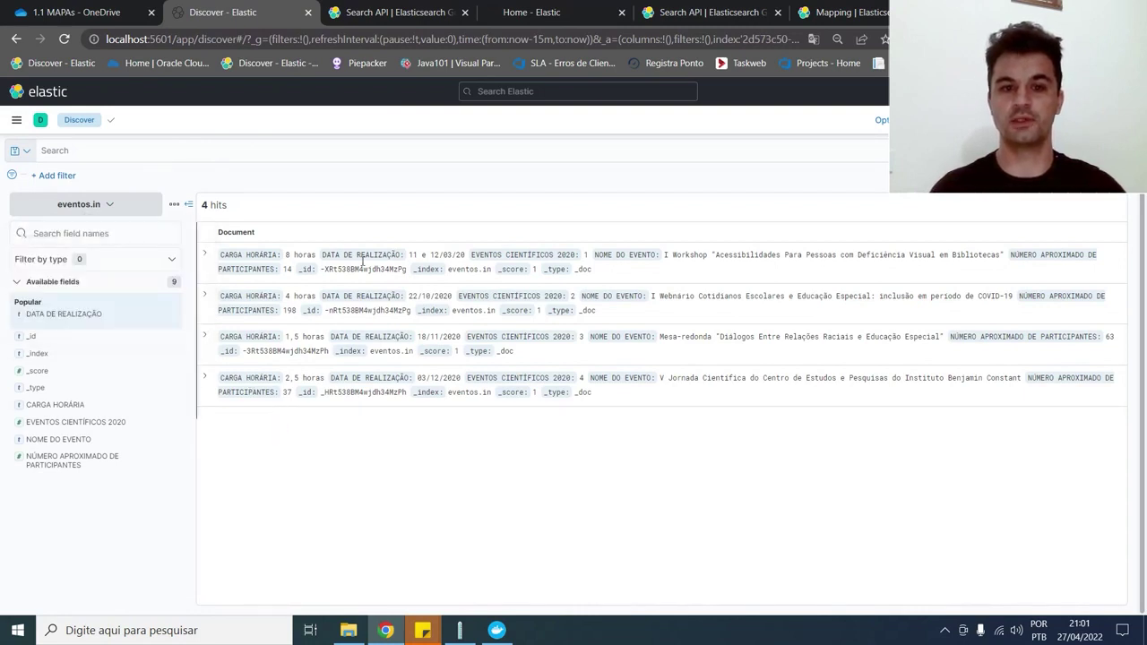
Expand the first eventos.in document, review its fields in the table and JSON views, and collapse it.
click(204, 257)
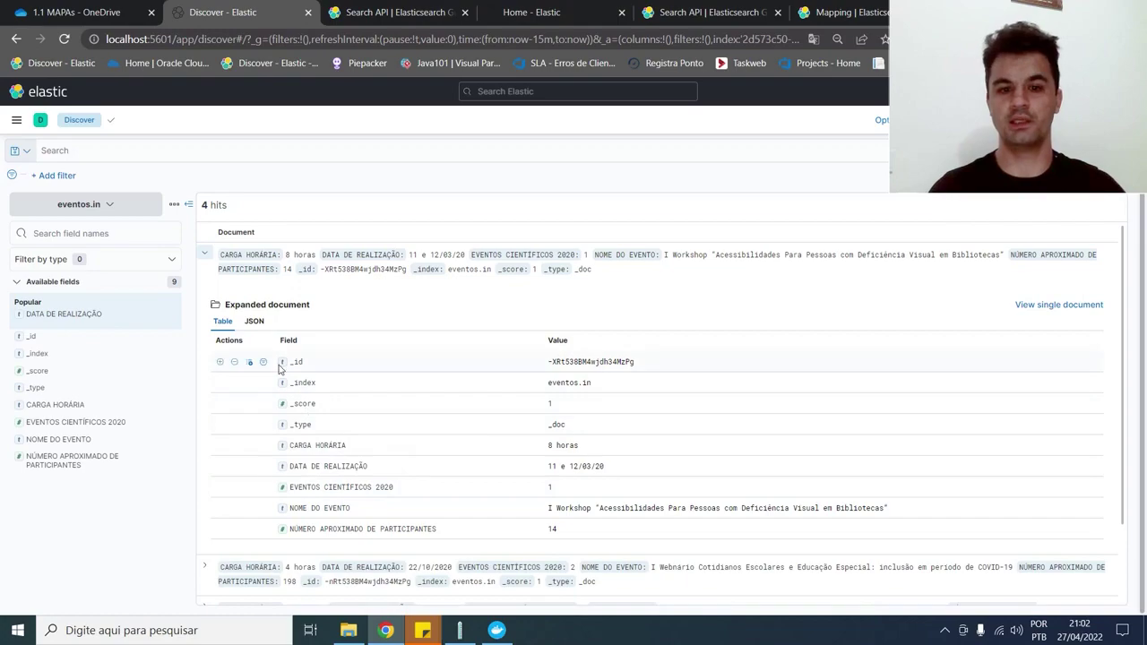
click(254, 322)
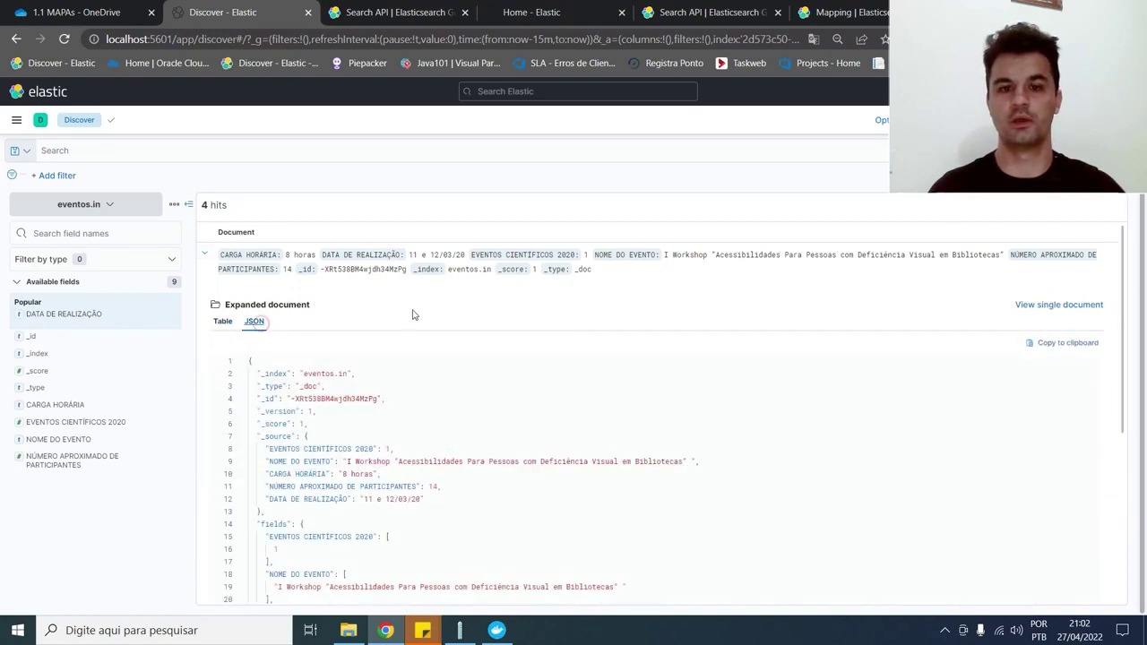
scroll(438, 397, down, 4)
scroll(438, 397, up, 4)
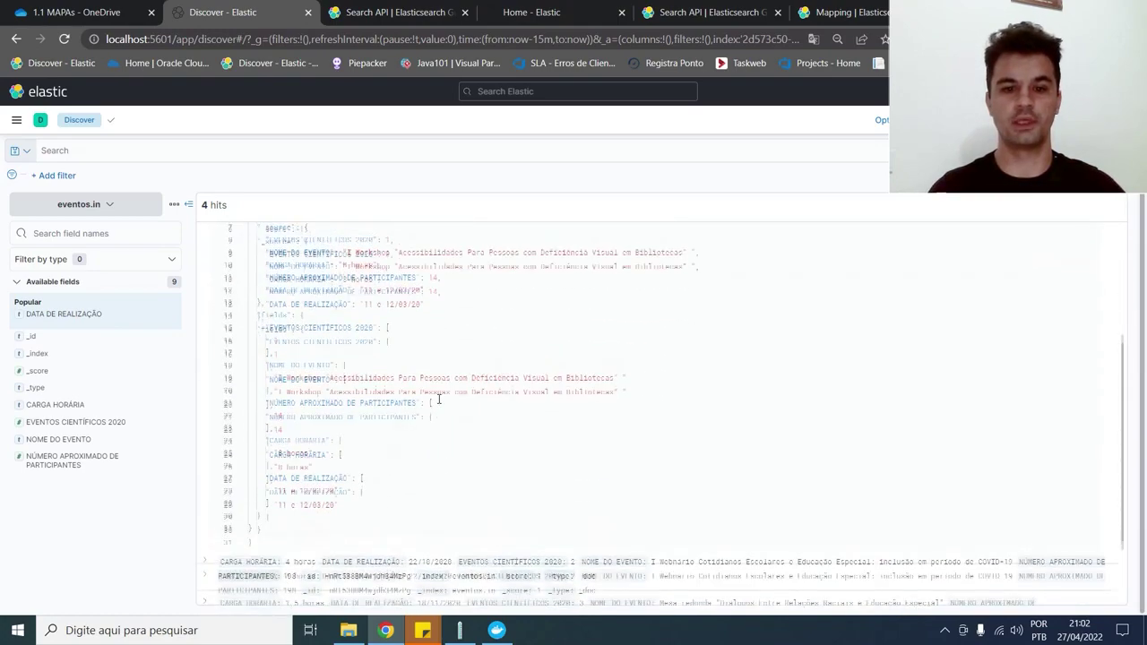
scroll(438, 398, up, 1)
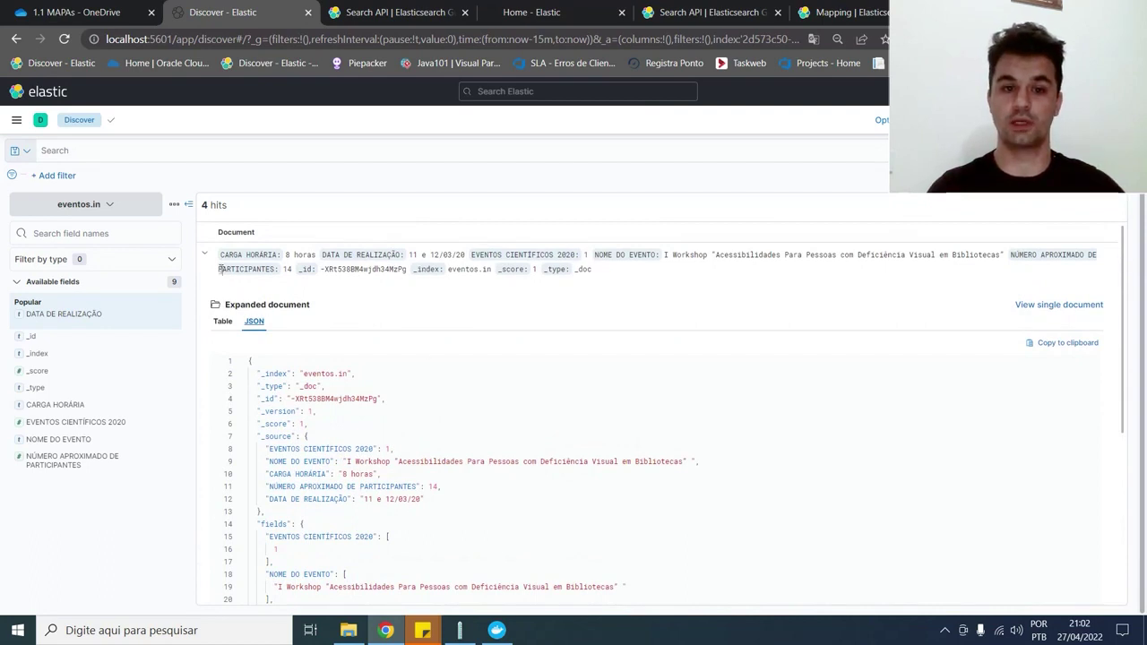
click(207, 259)
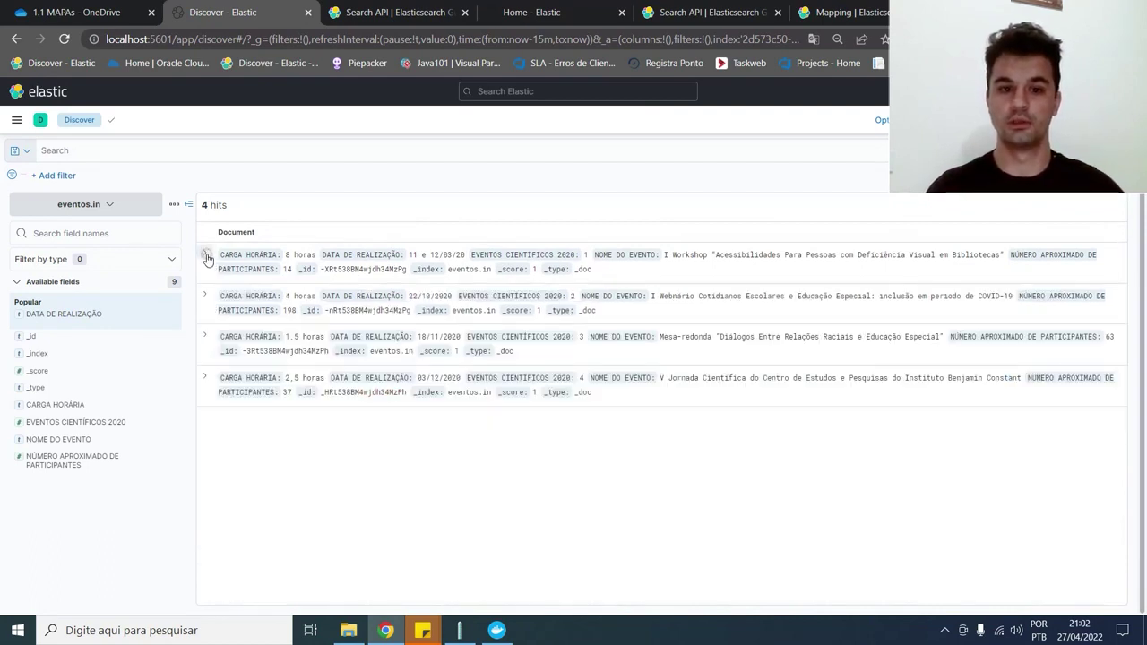
Expand the second eventos.in document and review its fields in the table and JSON views.
click(207, 297)
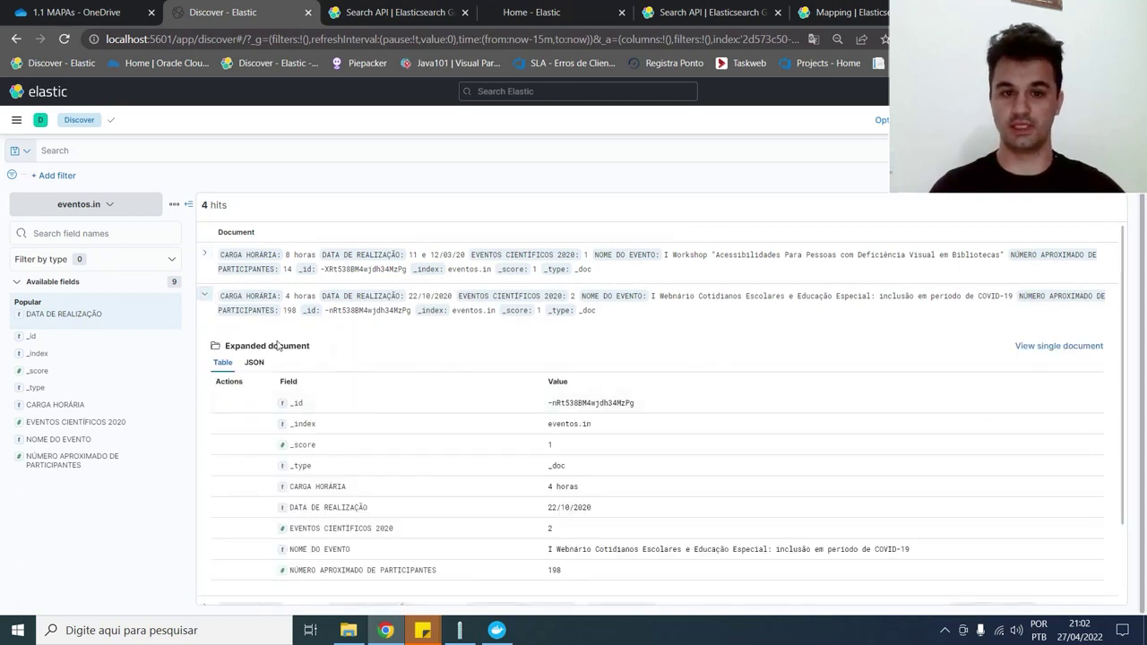
click(205, 297)
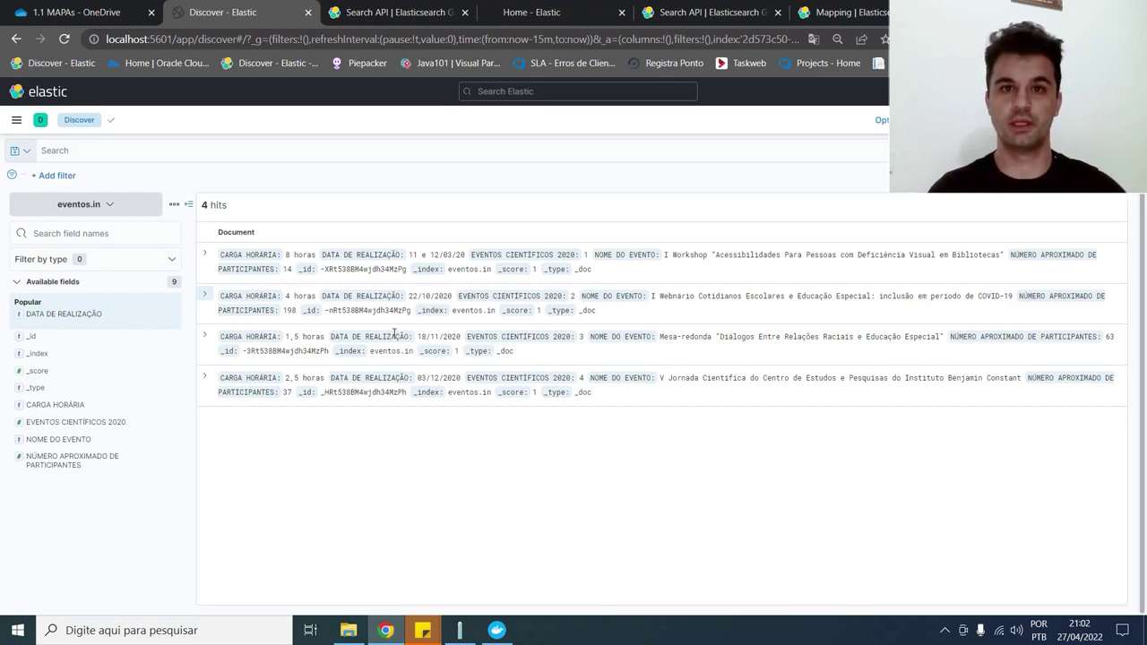
click(205, 294)
click(255, 362)
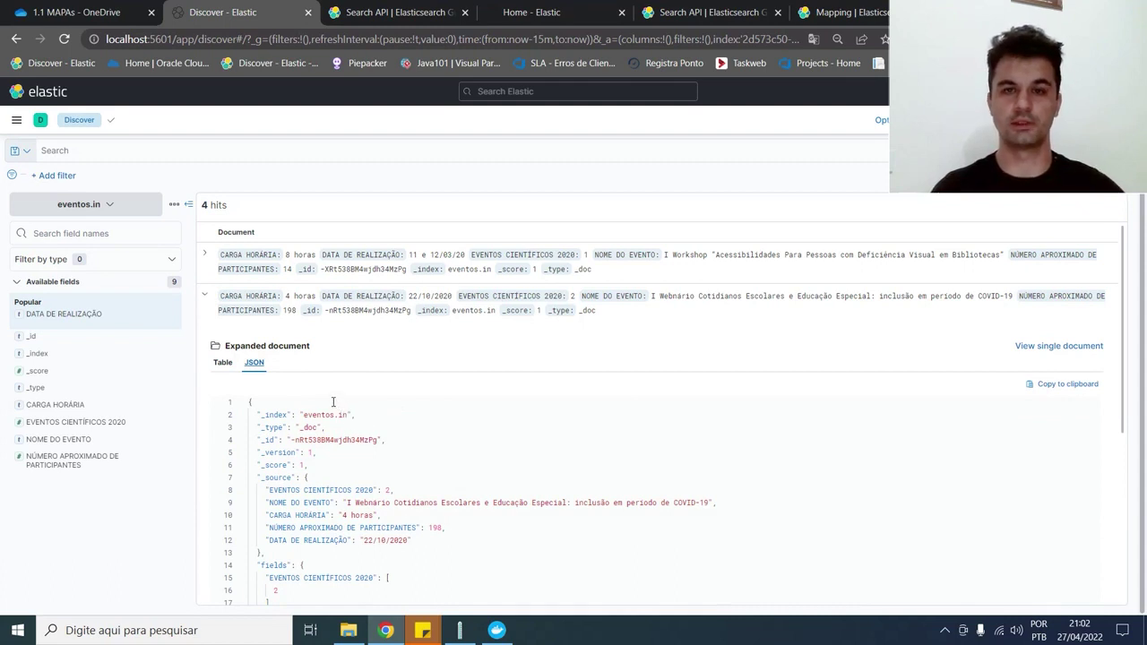
click(60, 152)
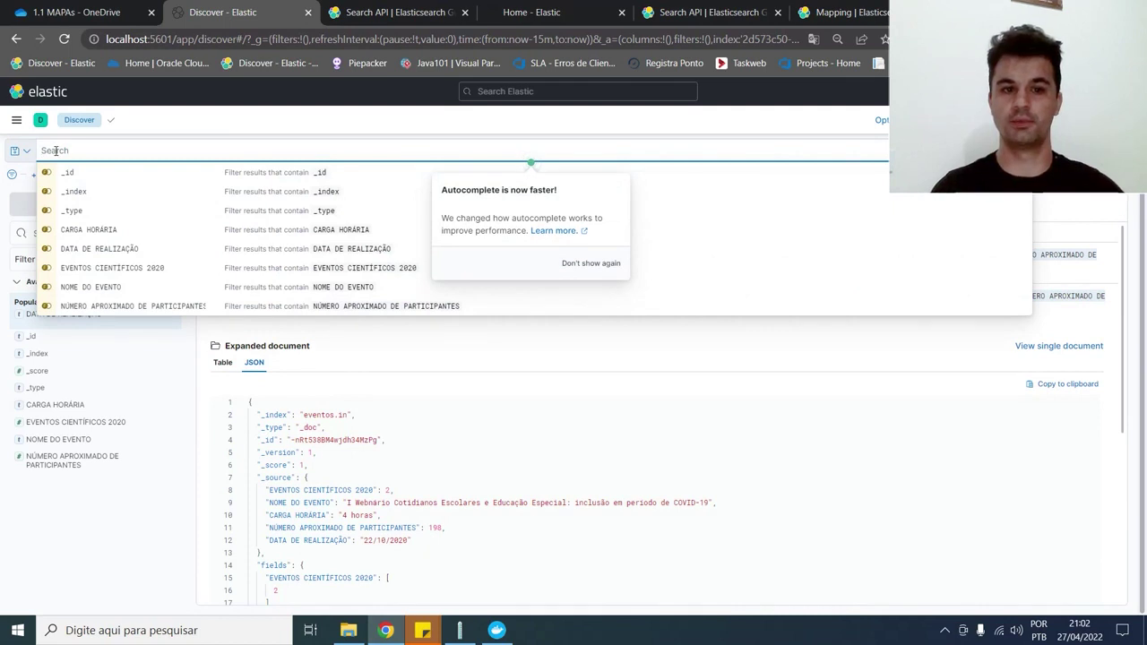
click(76, 193)
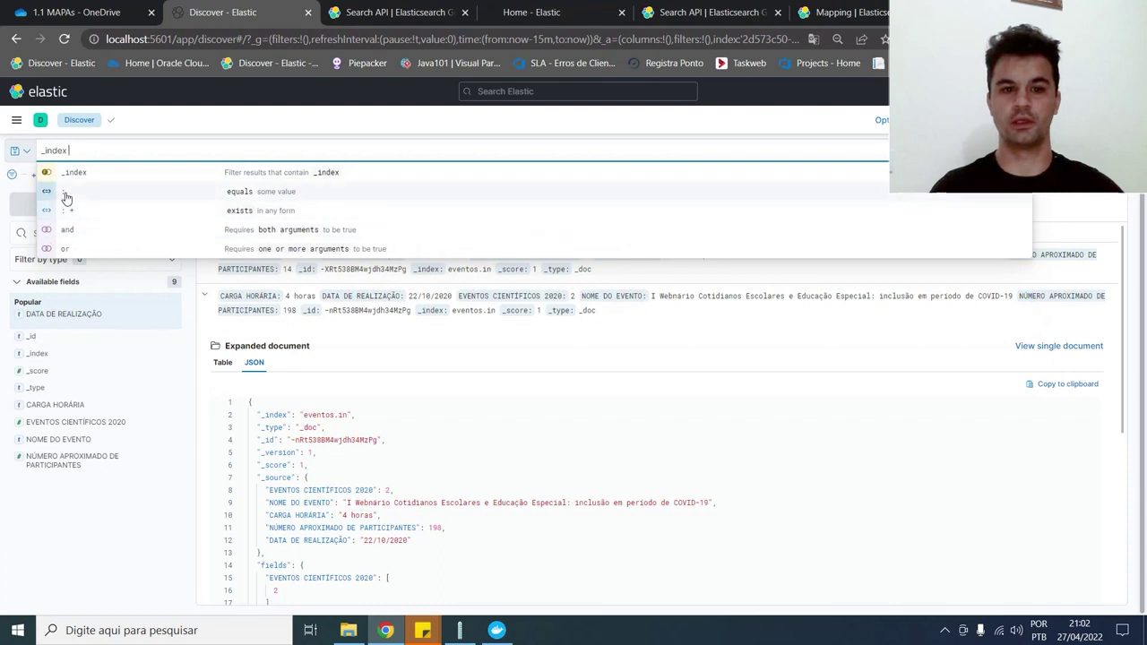
click(66, 192)
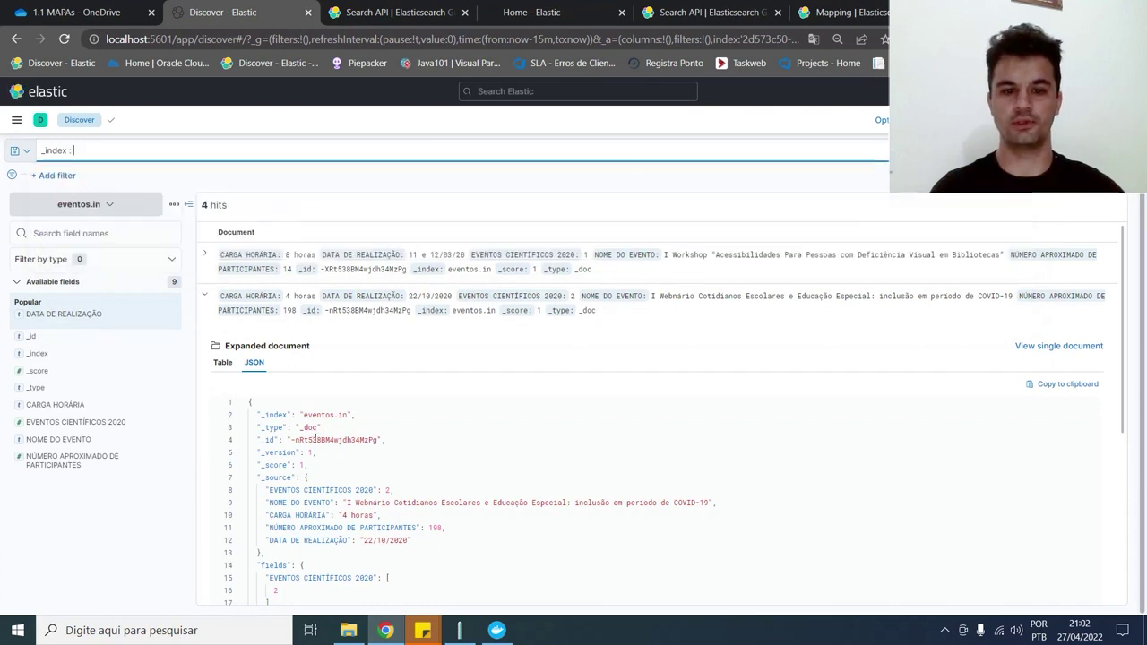
Copy the second document's _id from its JSON and filter the documents with the query _id : -nRt538BM4wjdh34MzPg.
drag(293, 440, 380, 440)
key(ctrl+c)
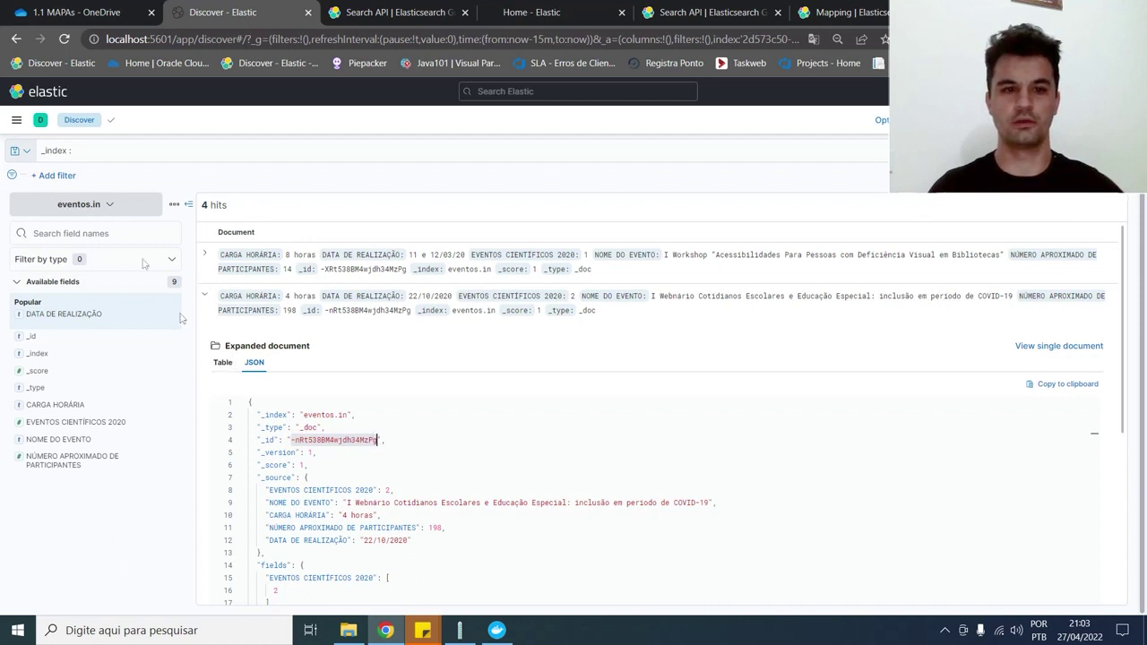
click(69, 150)
click(59, 150)
click(78, 150)
key(BackSpace)
key(BackSpace)
key(BackSpace)
key(BackSpace)
key(BackSpace)
key(BackSpace)
key(BackSpace)
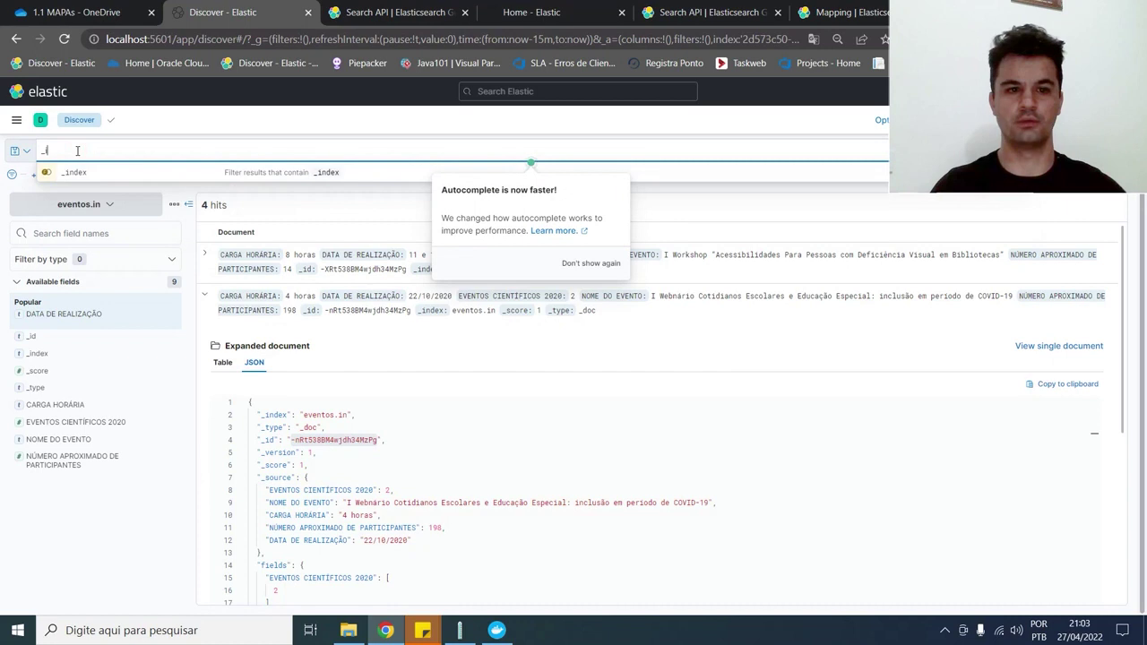
click(69, 172)
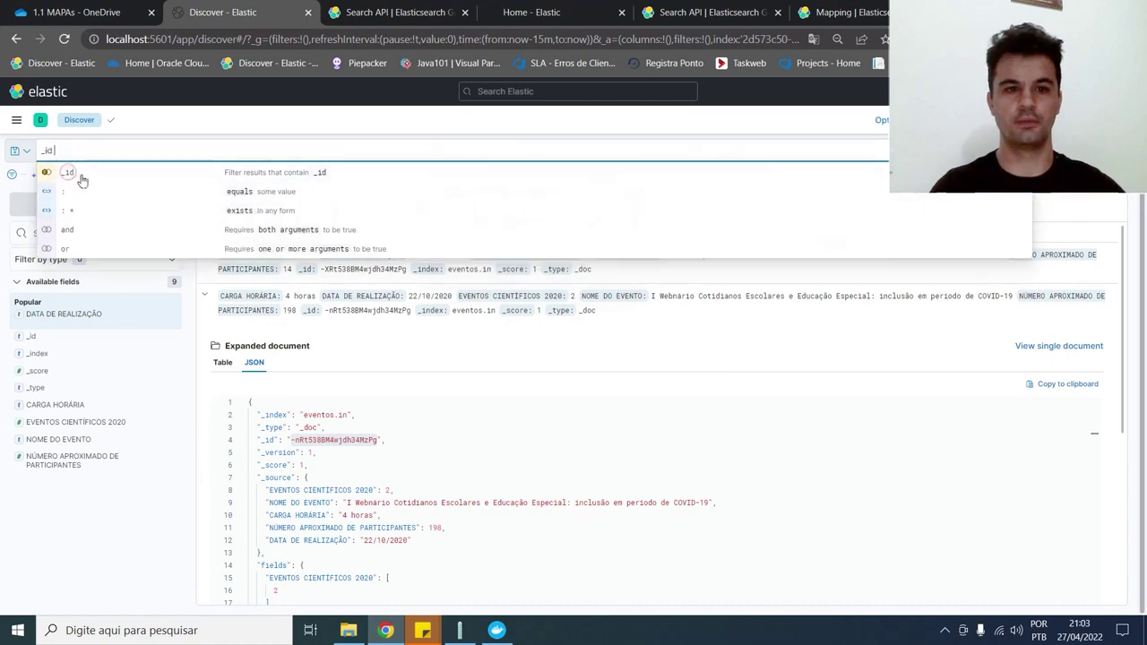
click(70, 175)
key(ctrl+v)
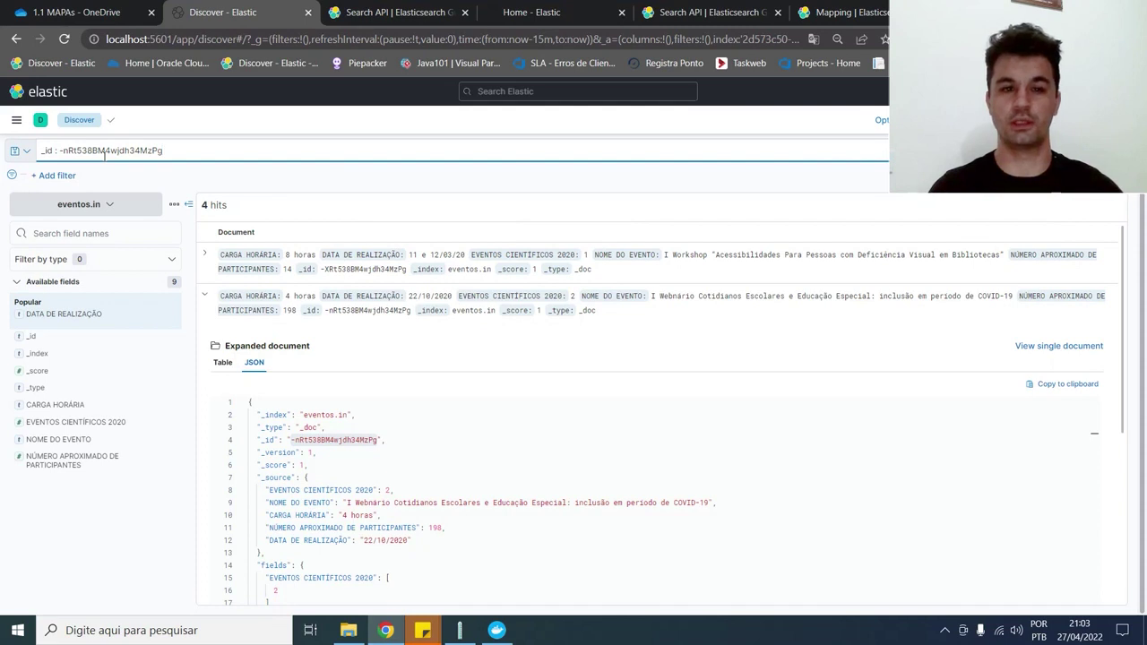
key(Return)
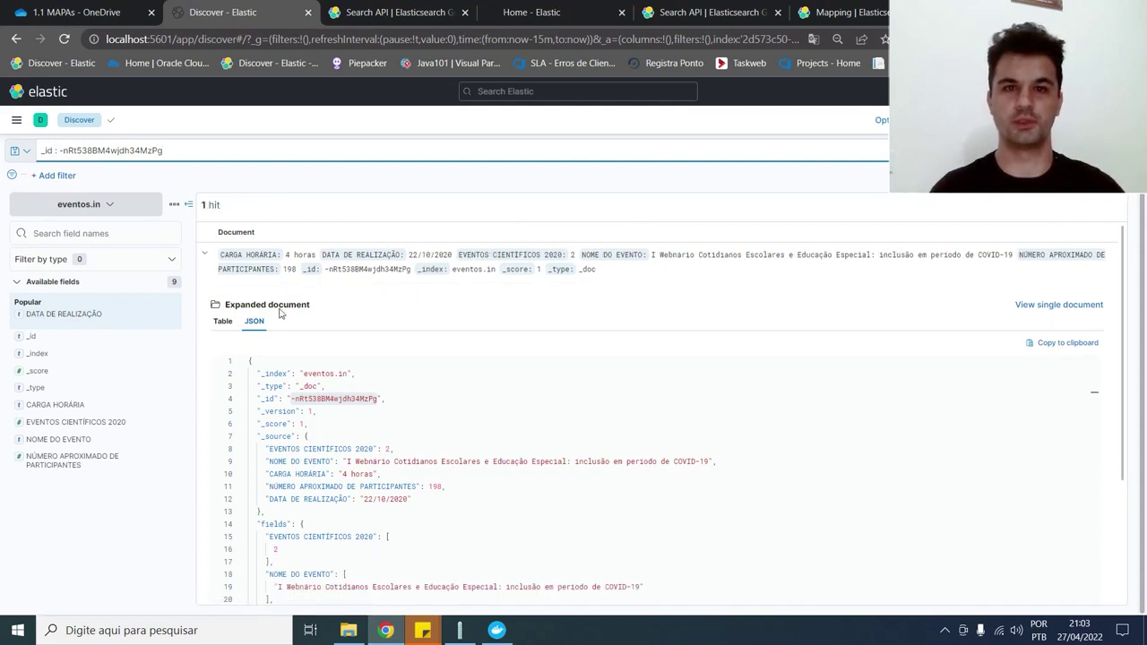
Review the filtered document's full JSON, collapse it, and expand it again in the table view.
scroll(340, 324, down, 1)
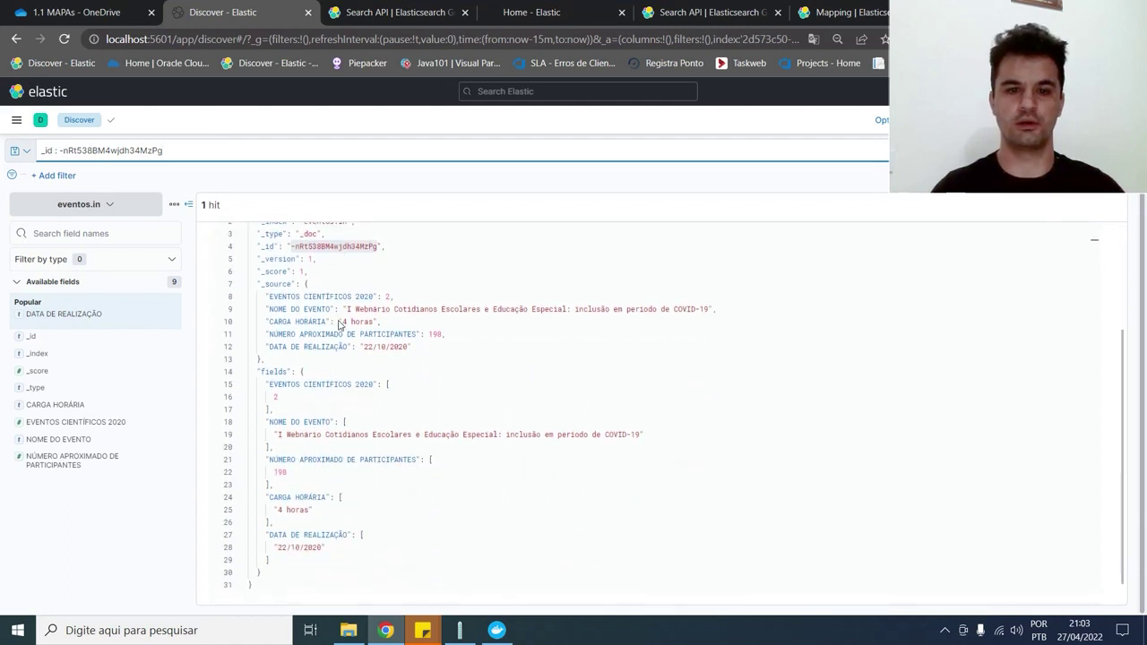
scroll(282, 240, up, 1)
click(204, 251)
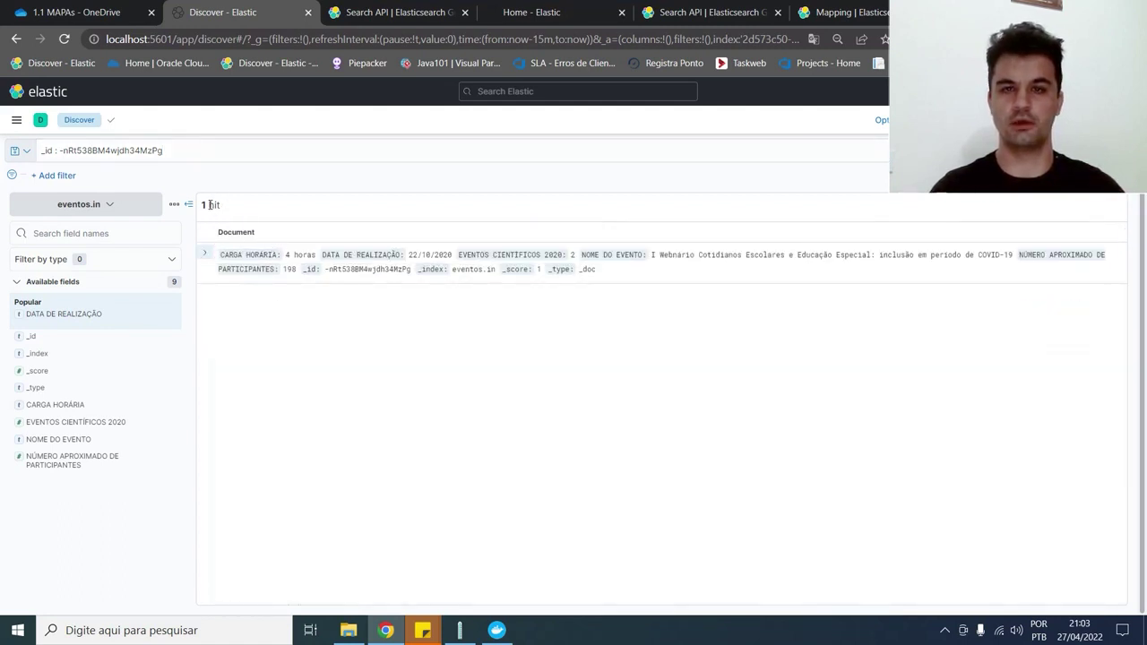
click(205, 252)
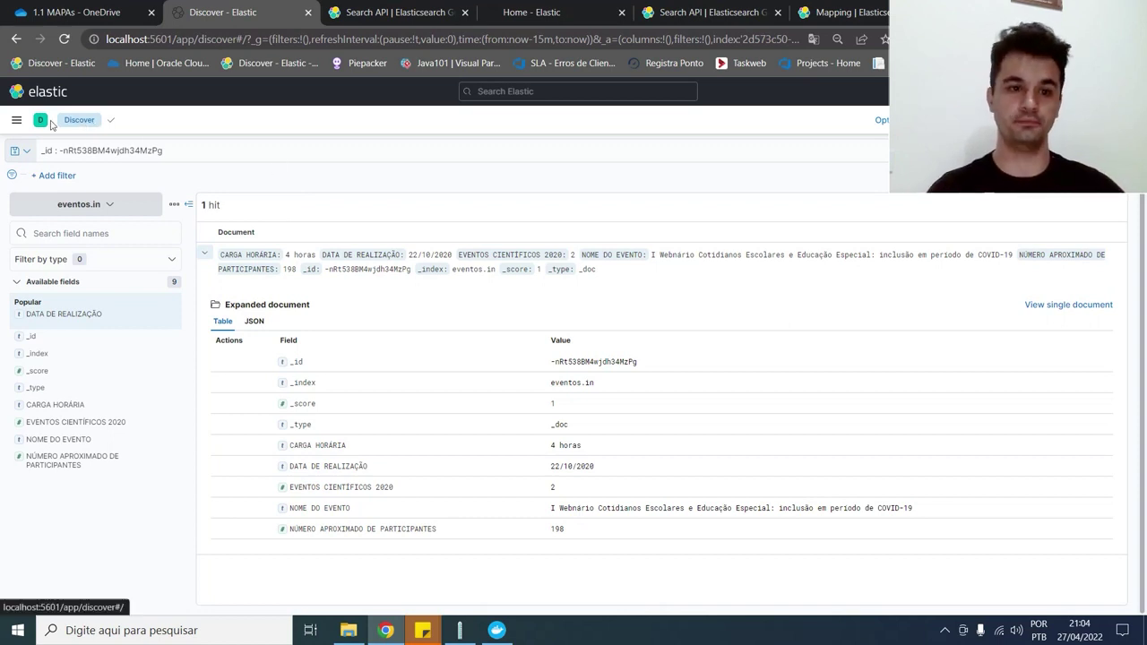
Start a new visualization in a new dashboard and check the available index patterns, keeping eventos.in selected.
click(16, 121)
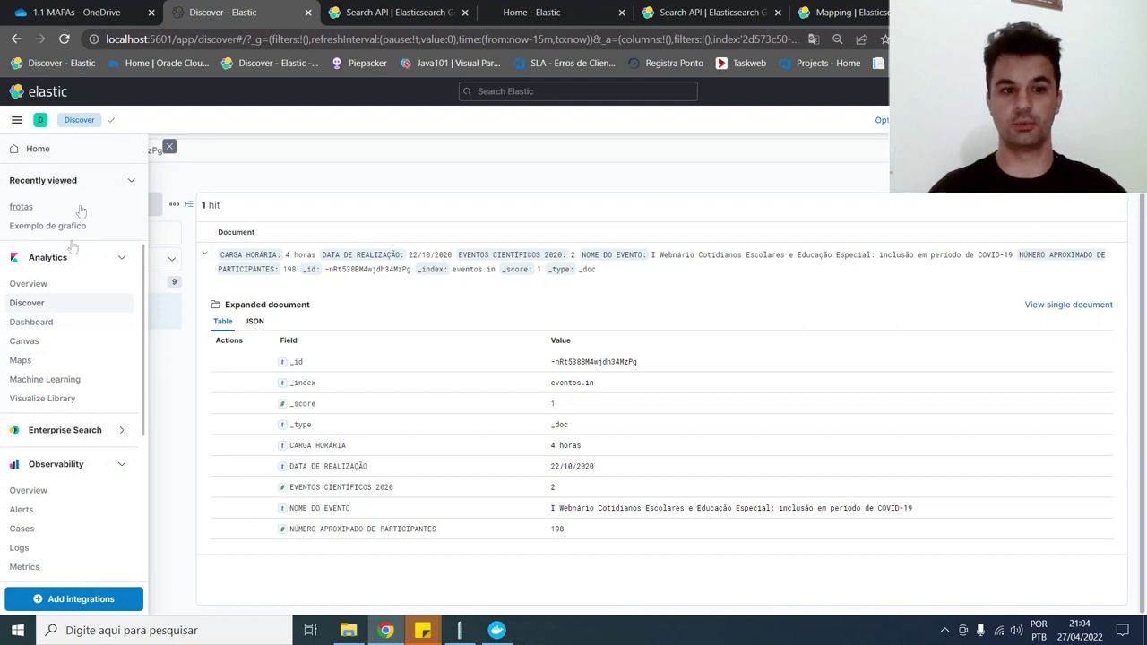
click(21, 324)
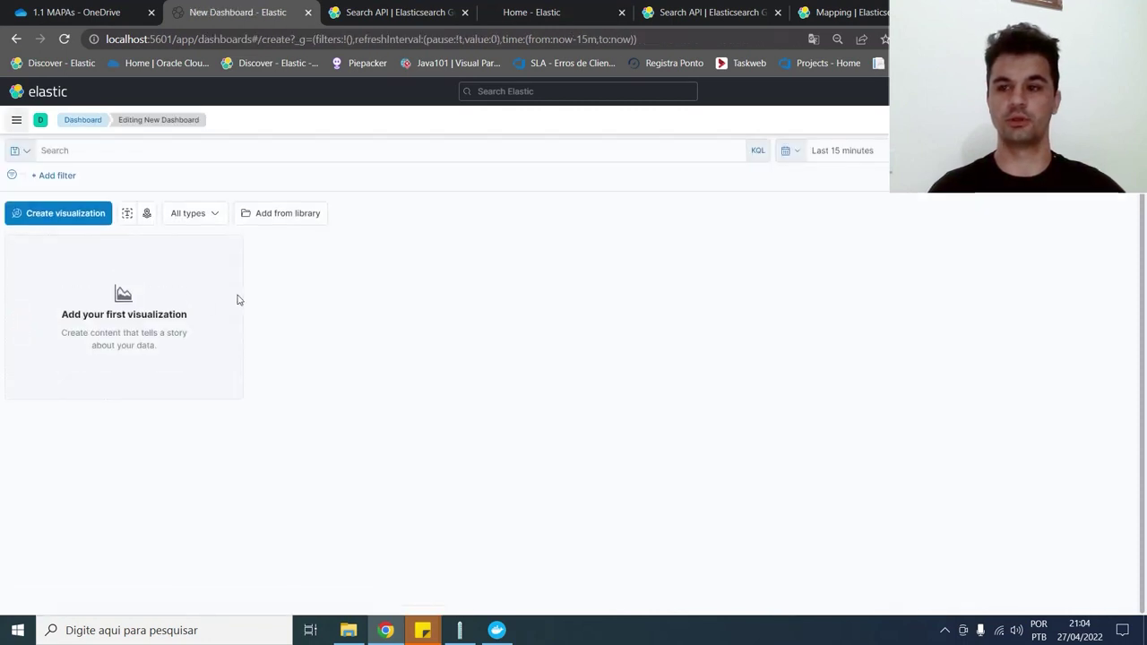
click(62, 215)
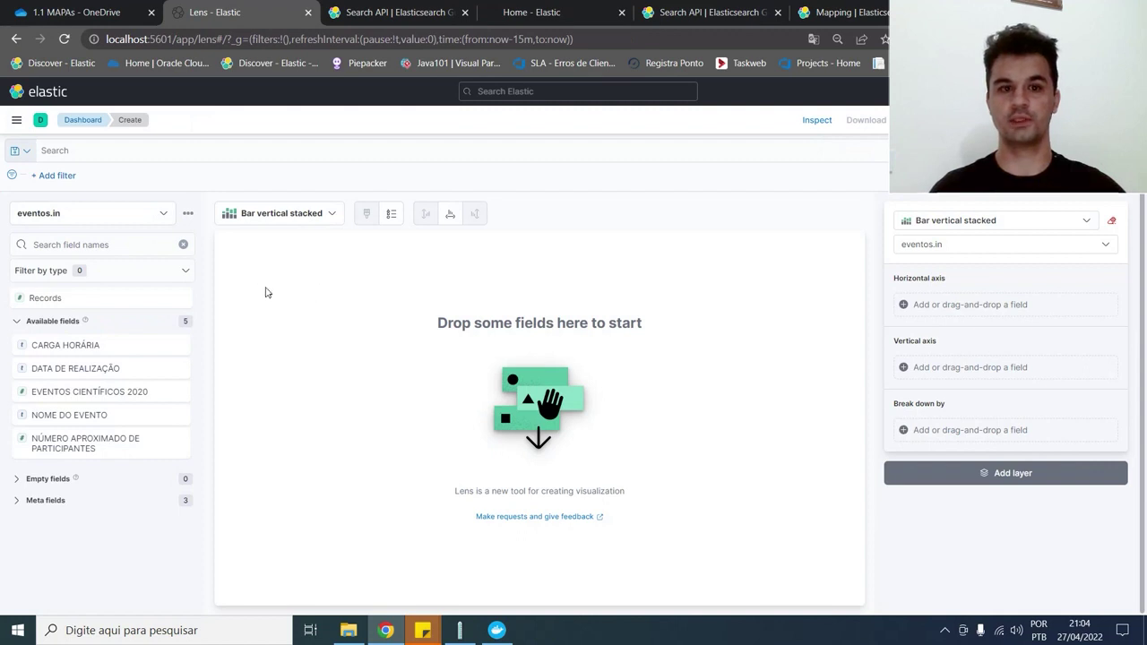
click(112, 215)
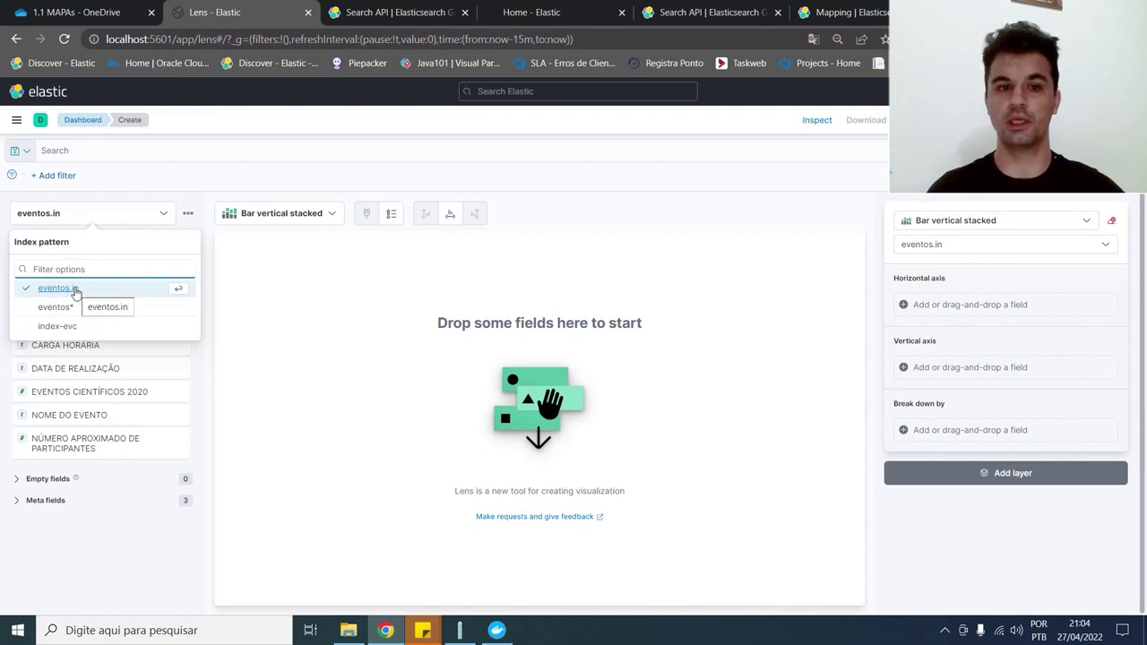
click(307, 319)
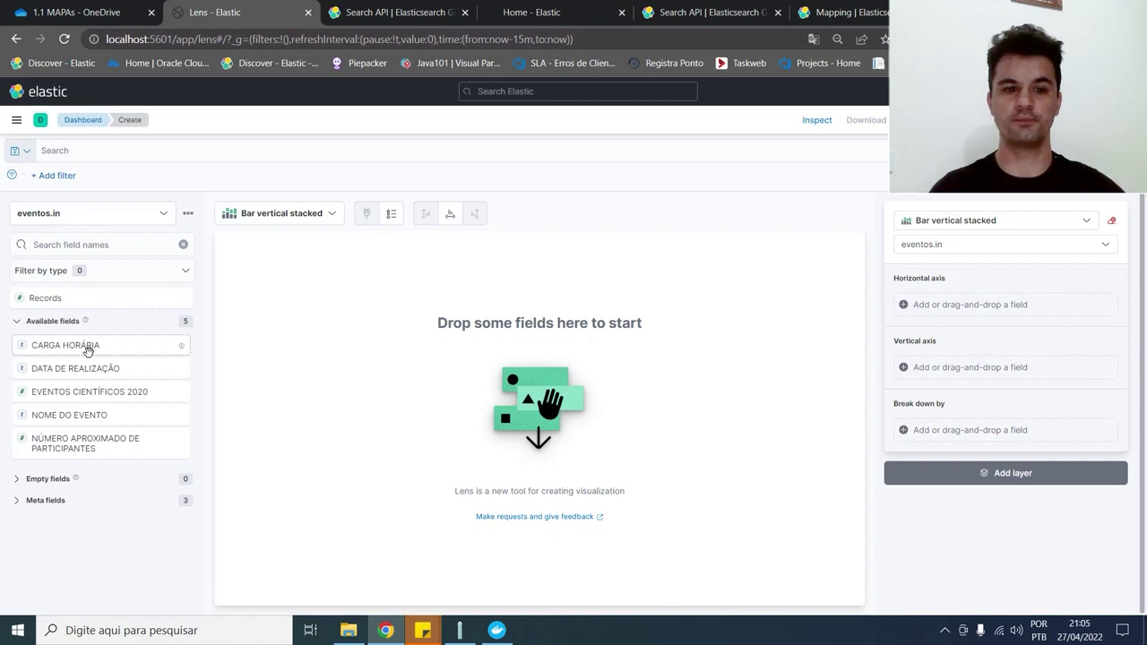
Add the NOME DO EVENTO field to the chart and apply the suggested vertical percentage bar version.
drag(51, 417, 446, 351)
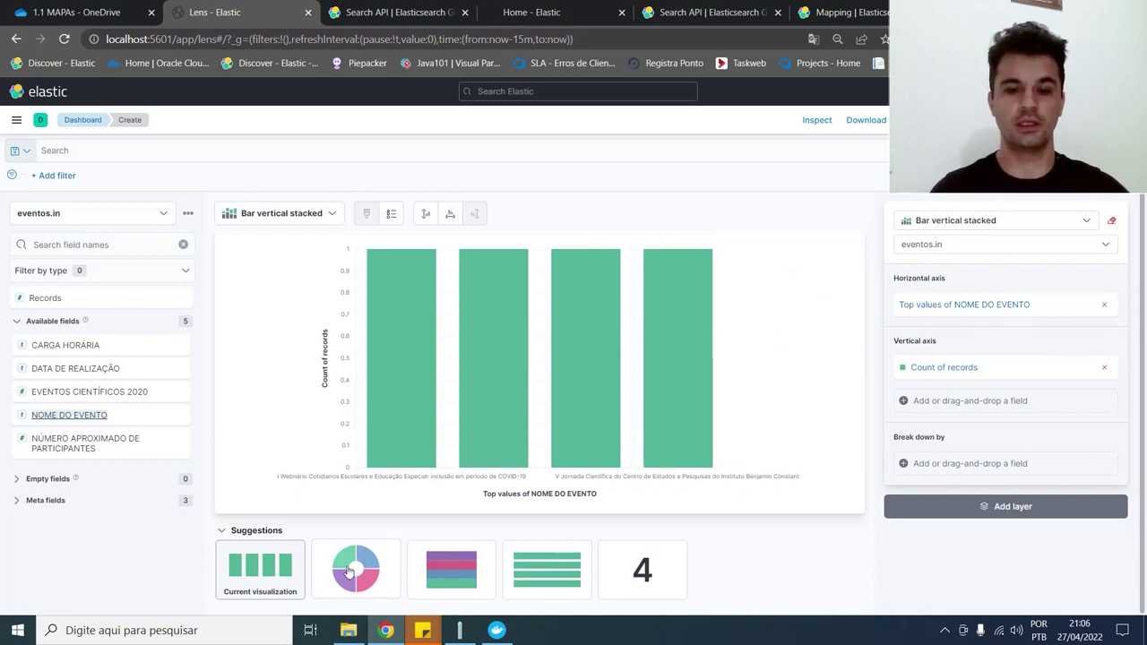
click(445, 578)
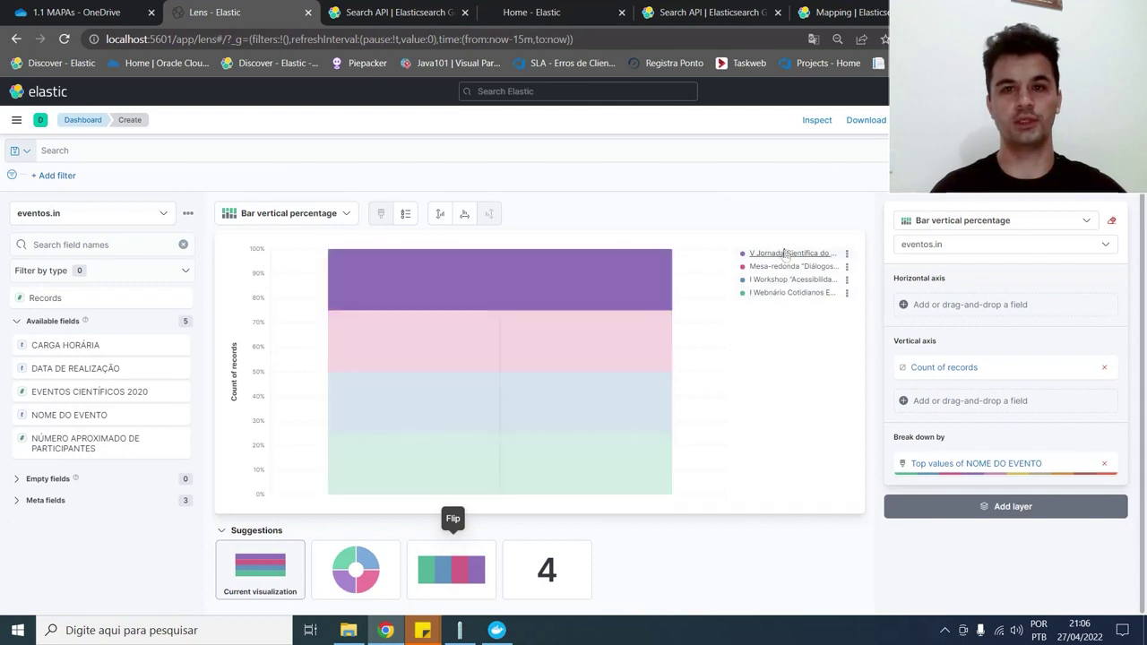
mouse_move(570, 263)
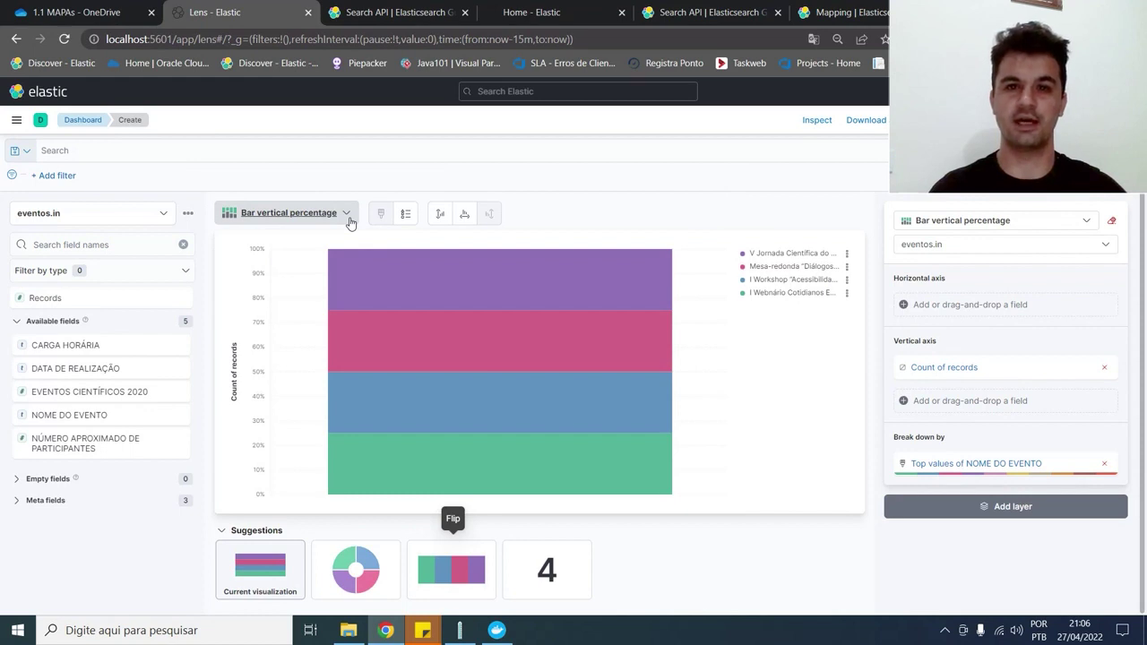
Change the visualization type to Treemap and inspect its blocks.
click(349, 223)
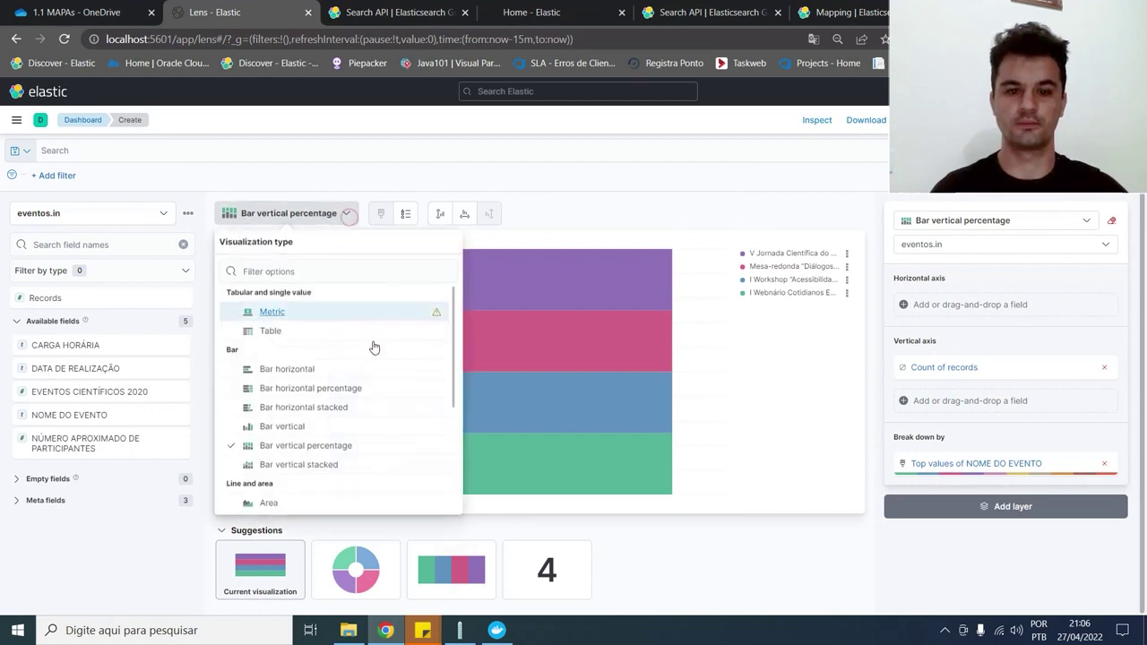
scroll(373, 345, down, 3)
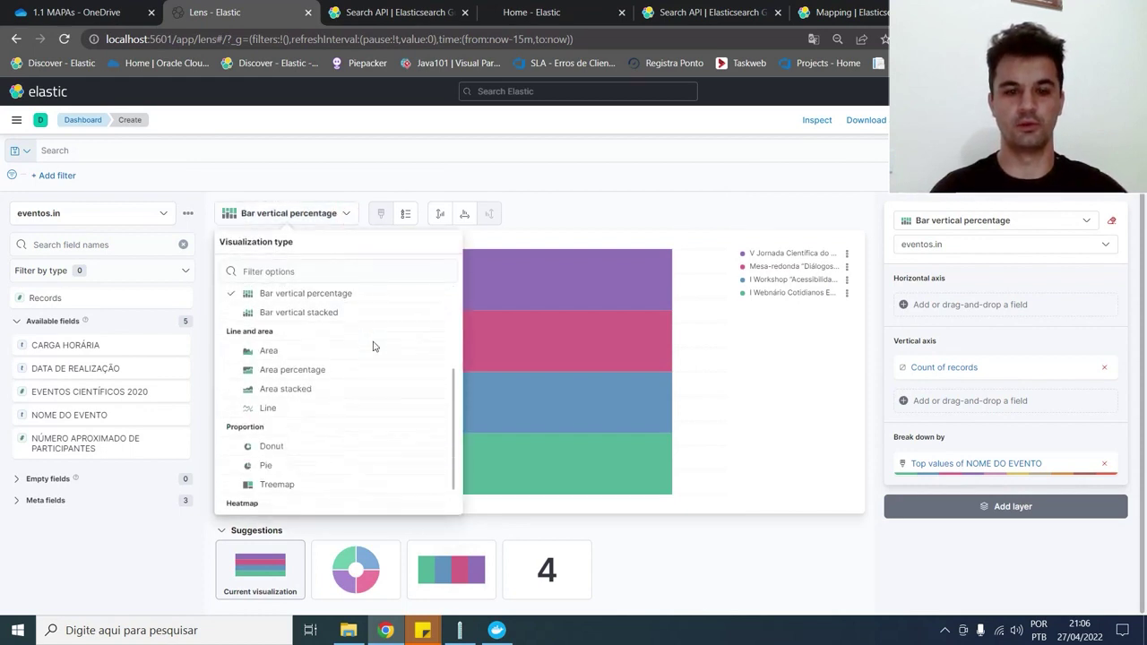
click(269, 473)
mouse_move(426, 393)
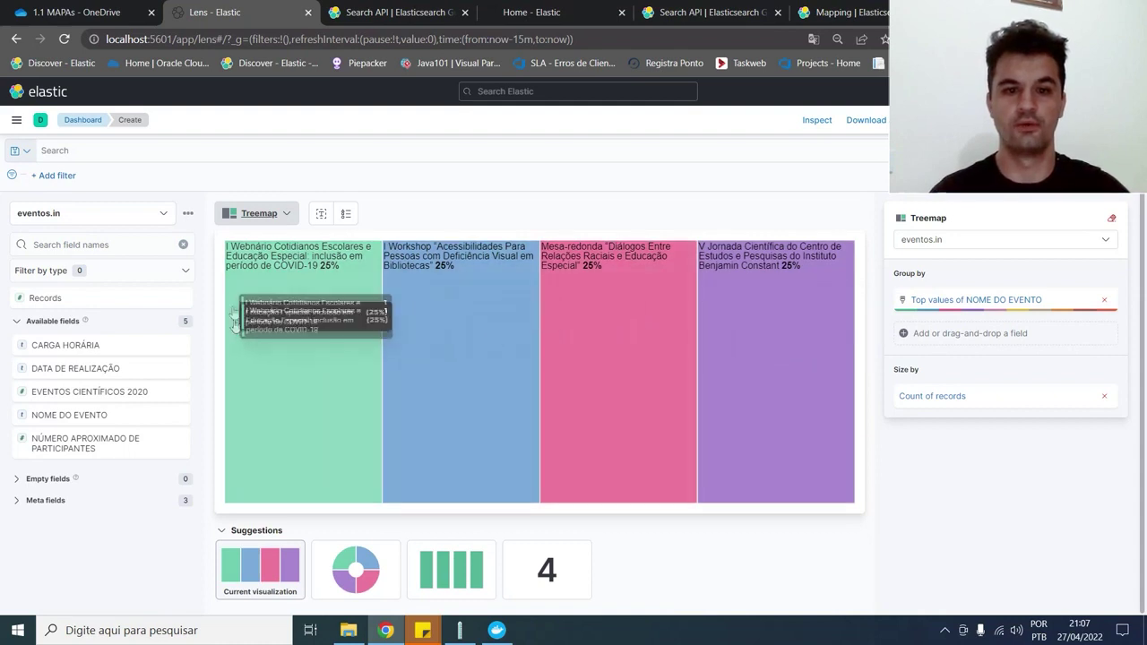
Change the visualization type to Donut and inspect its slices.
click(287, 216)
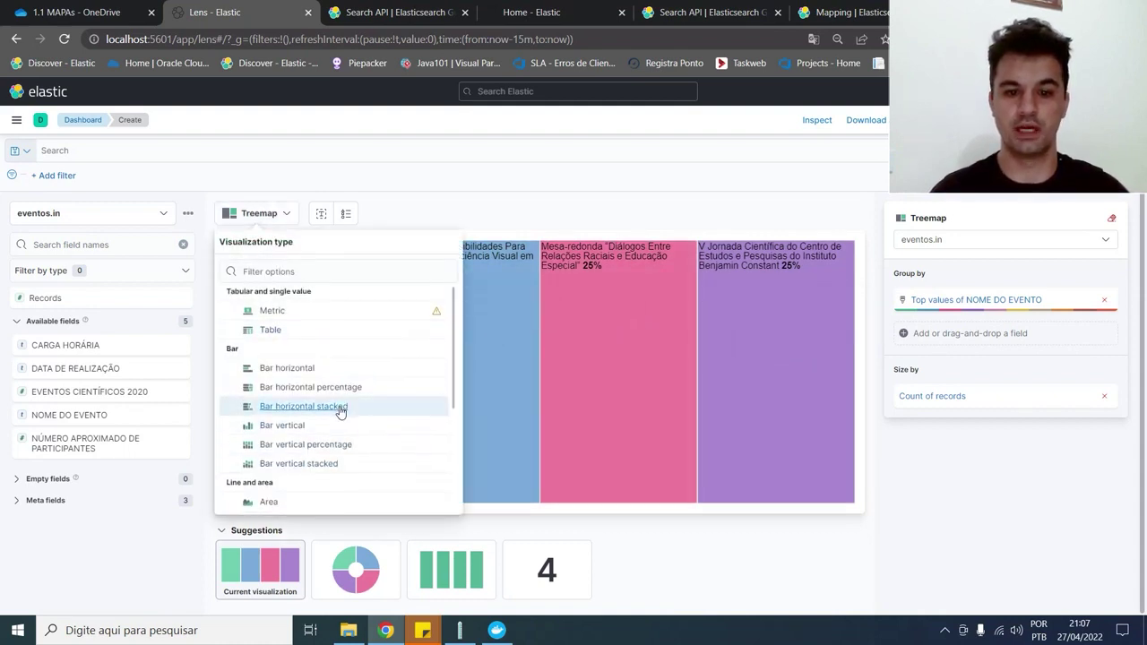
scroll(339, 407, down, 1)
scroll(340, 411, down, 1)
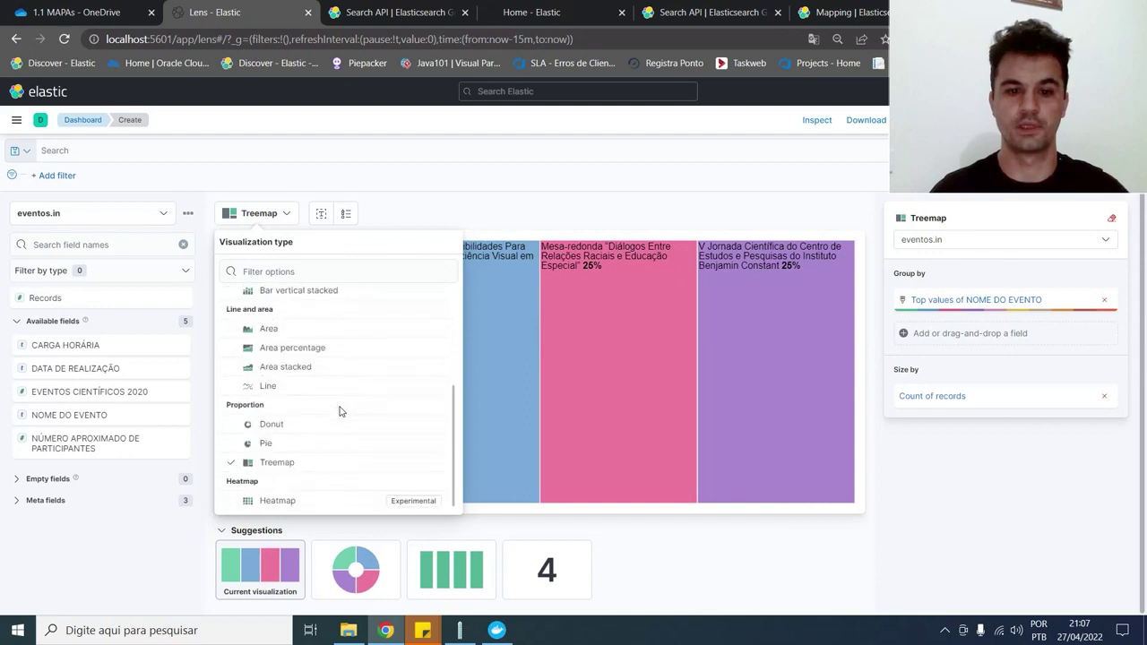
click(270, 426)
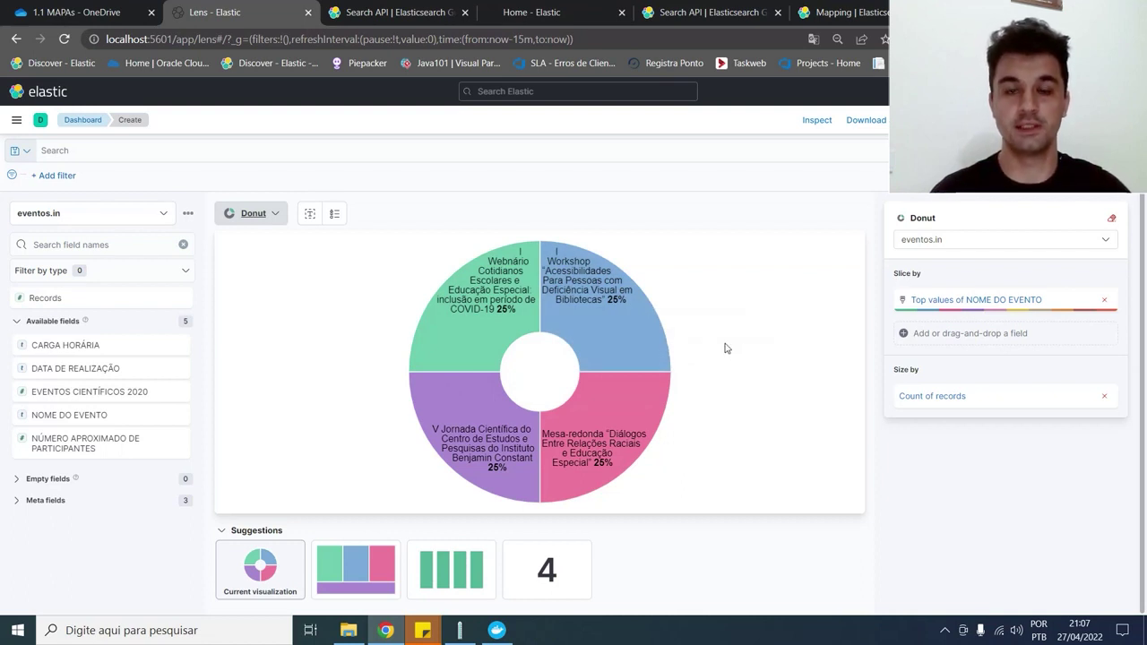
mouse_move(667, 332)
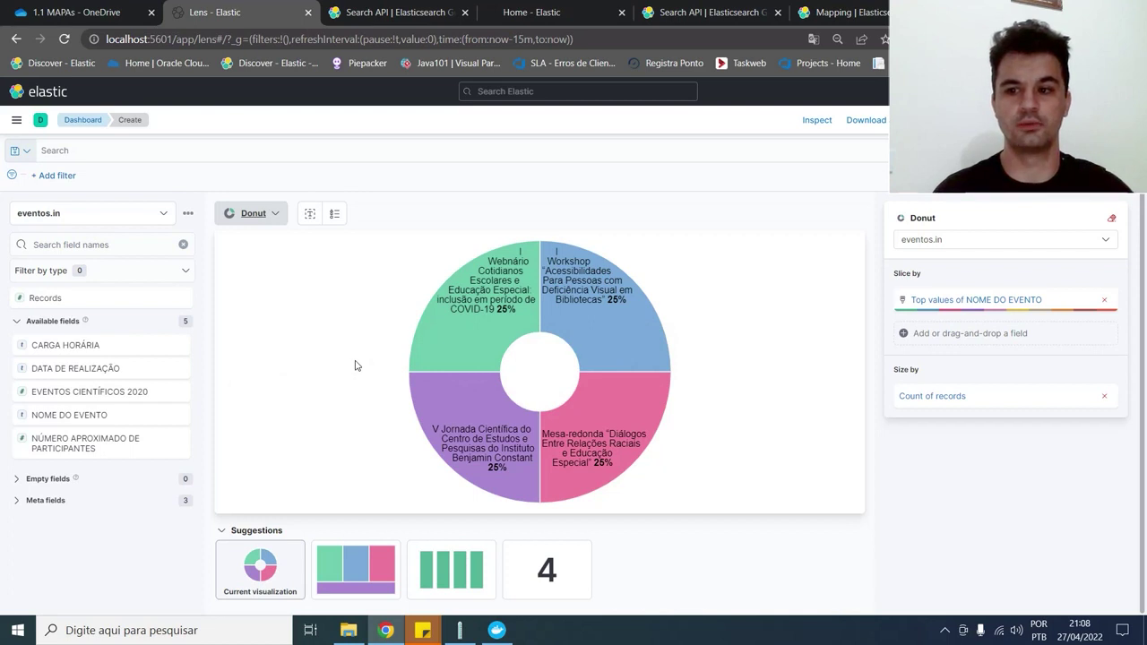
Add DATA DE REALIZAÇÃO as a second slicing field of the donut chart and close its settings.
click(904, 337)
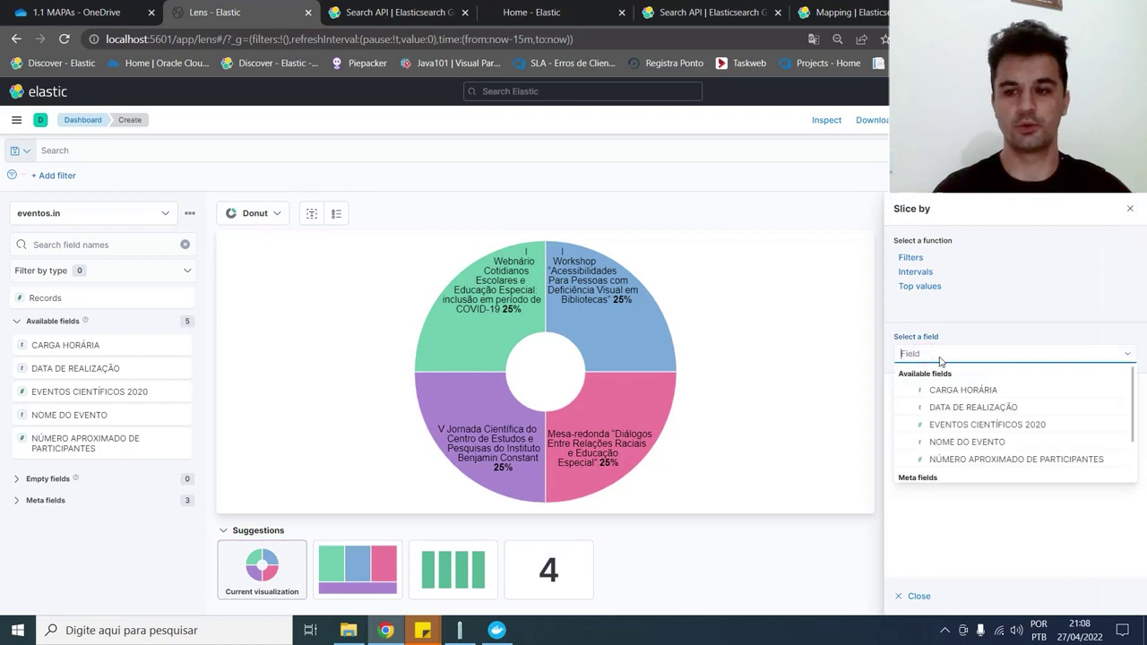
click(955, 409)
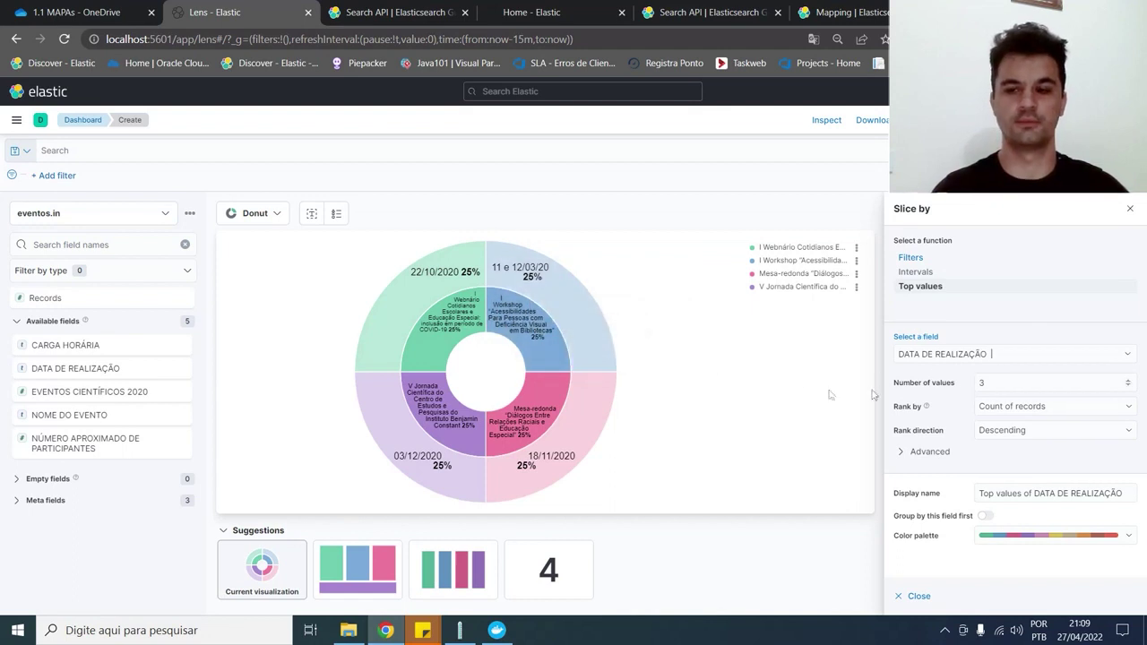
click(797, 387)
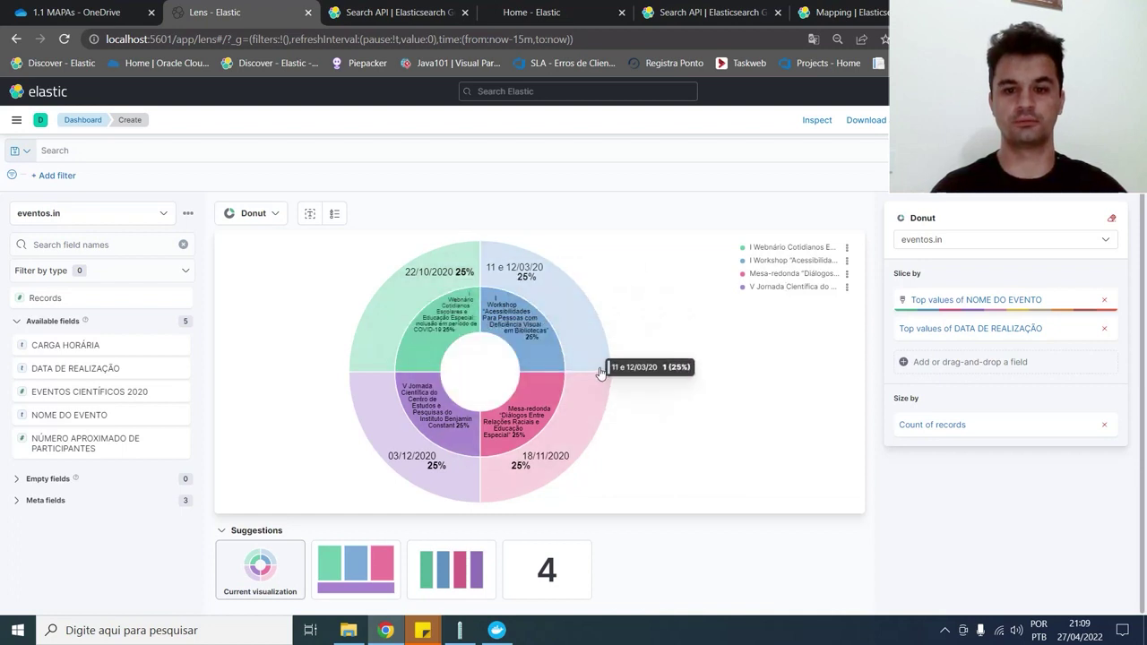
Apply the suggested stacked vertical bar chart and inspect the bars for 22/10/2020 and 11 e 12/03/20.
click(440, 577)
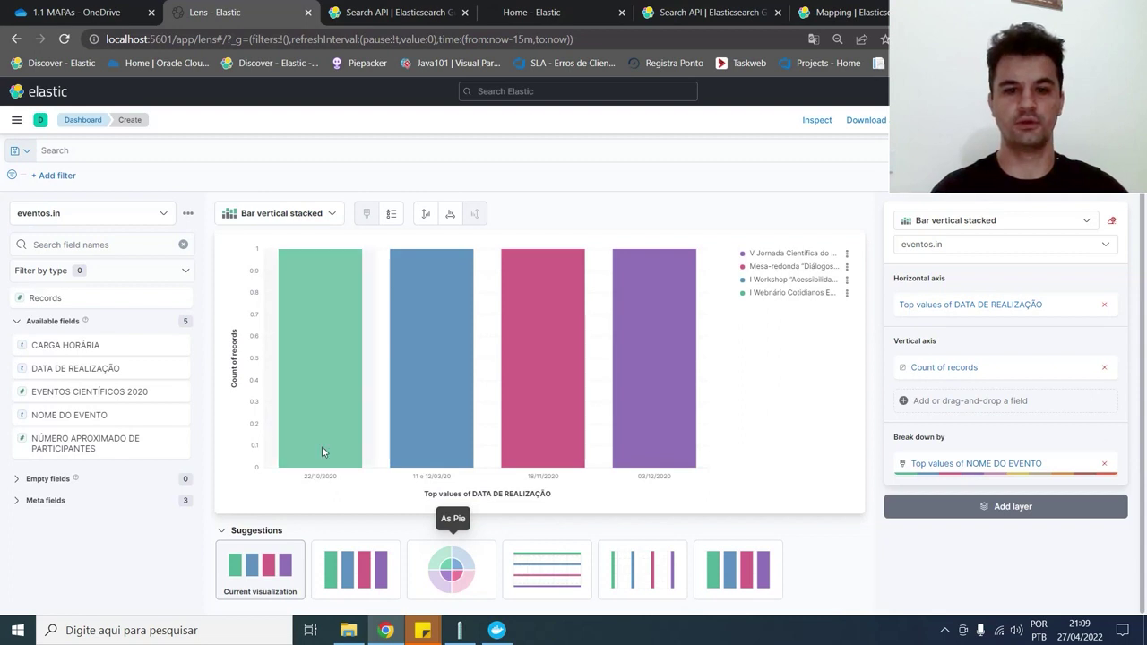
mouse_move(307, 322)
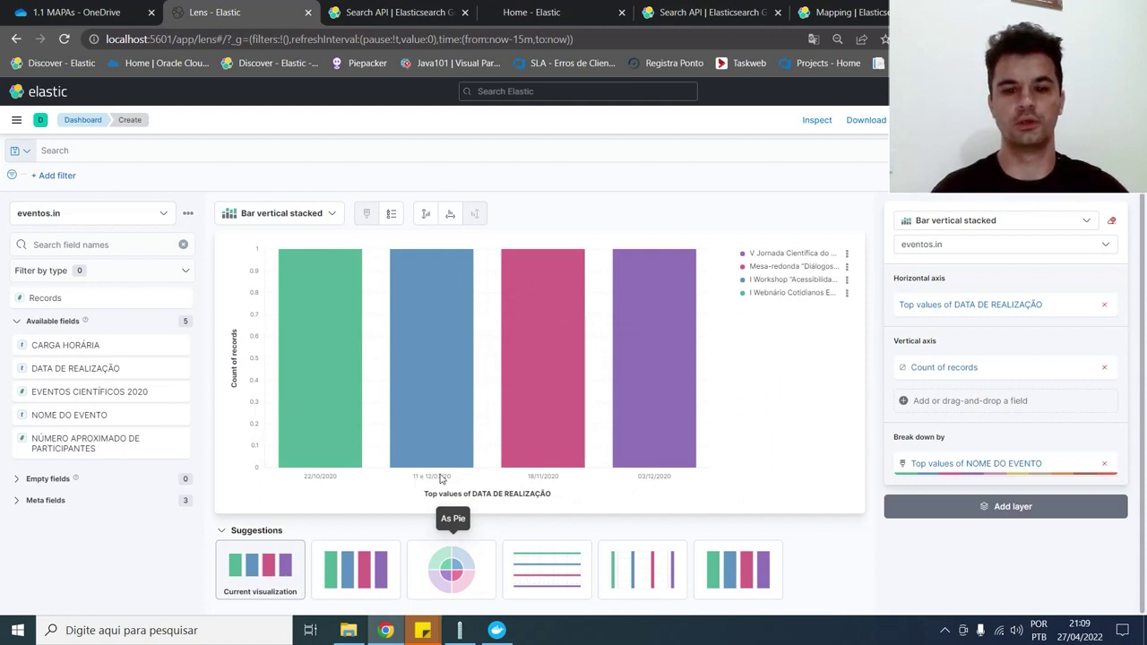
mouse_move(420, 301)
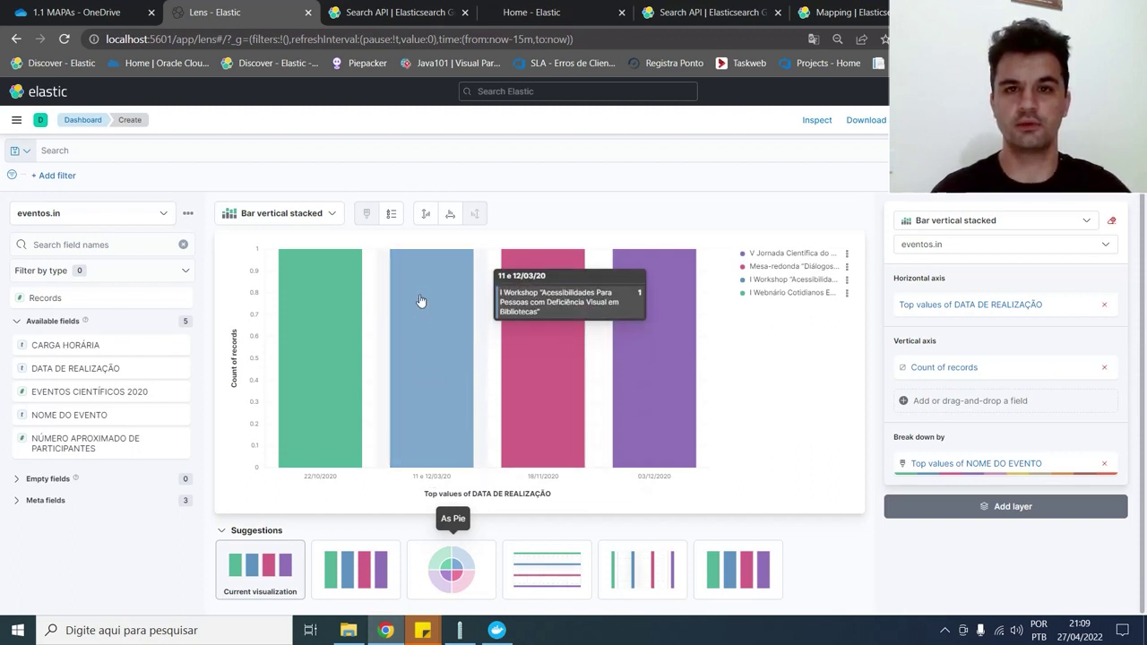
Change the visualization type to Area and inspect the point for 03/12/2020.
mouse_move(652, 345)
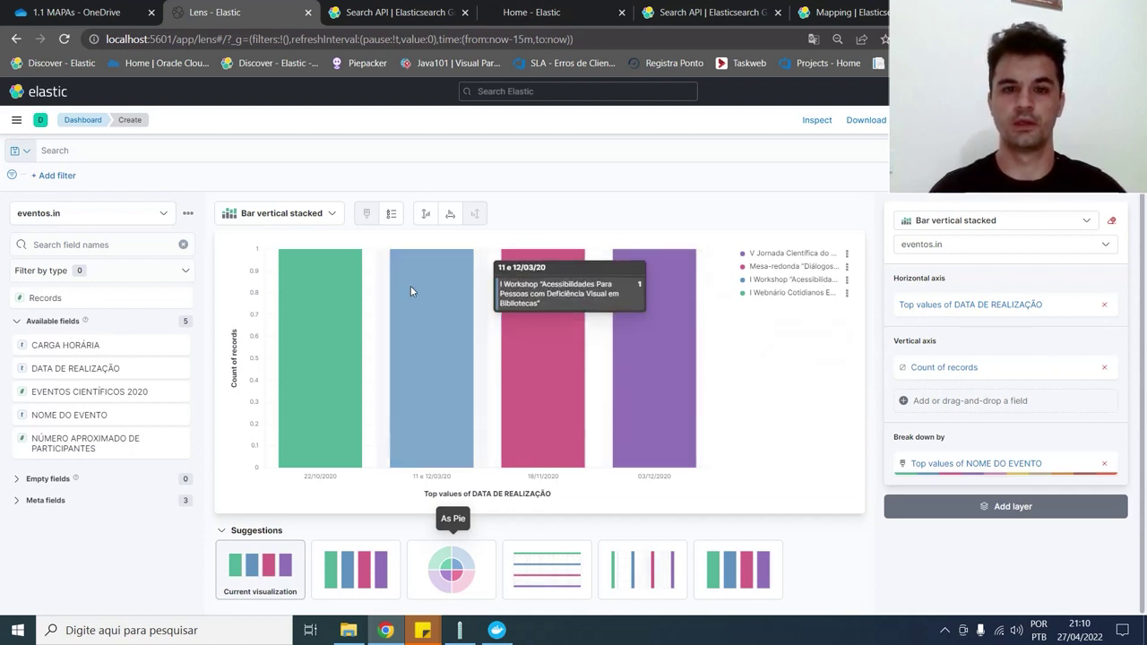
click(331, 215)
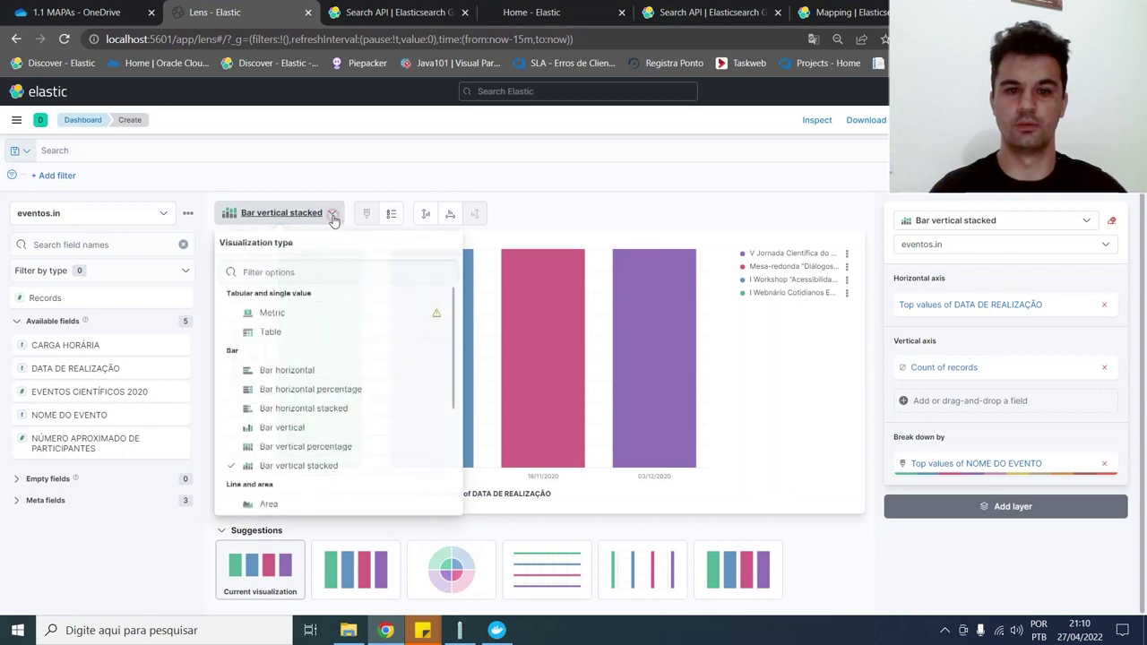
scroll(330, 308, down, 2)
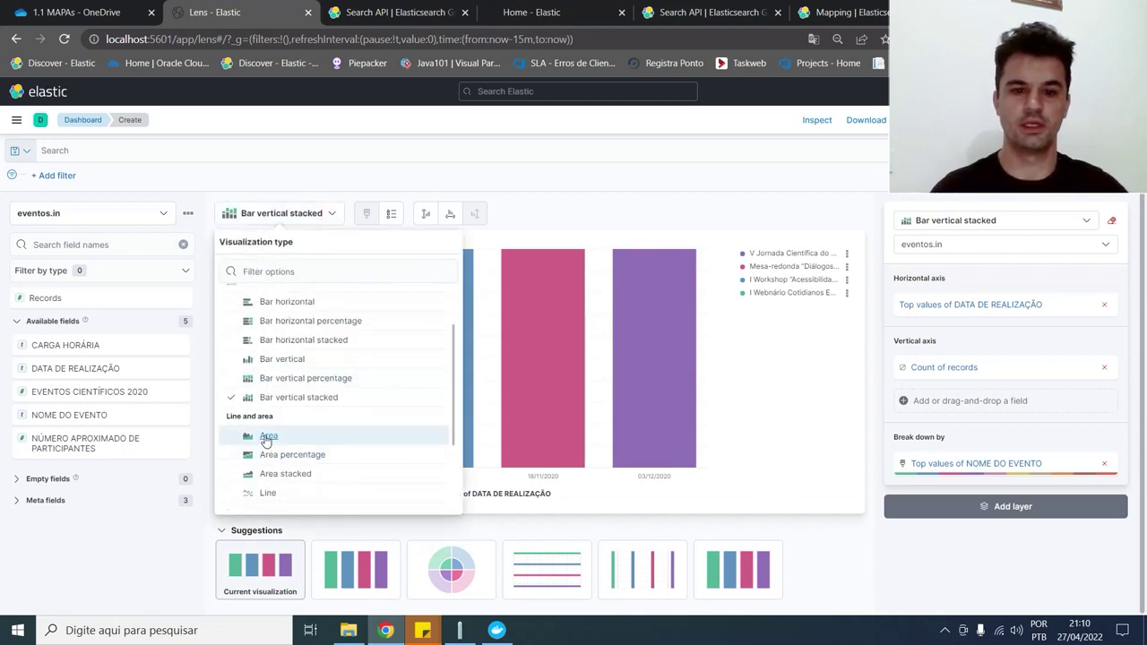
click(267, 439)
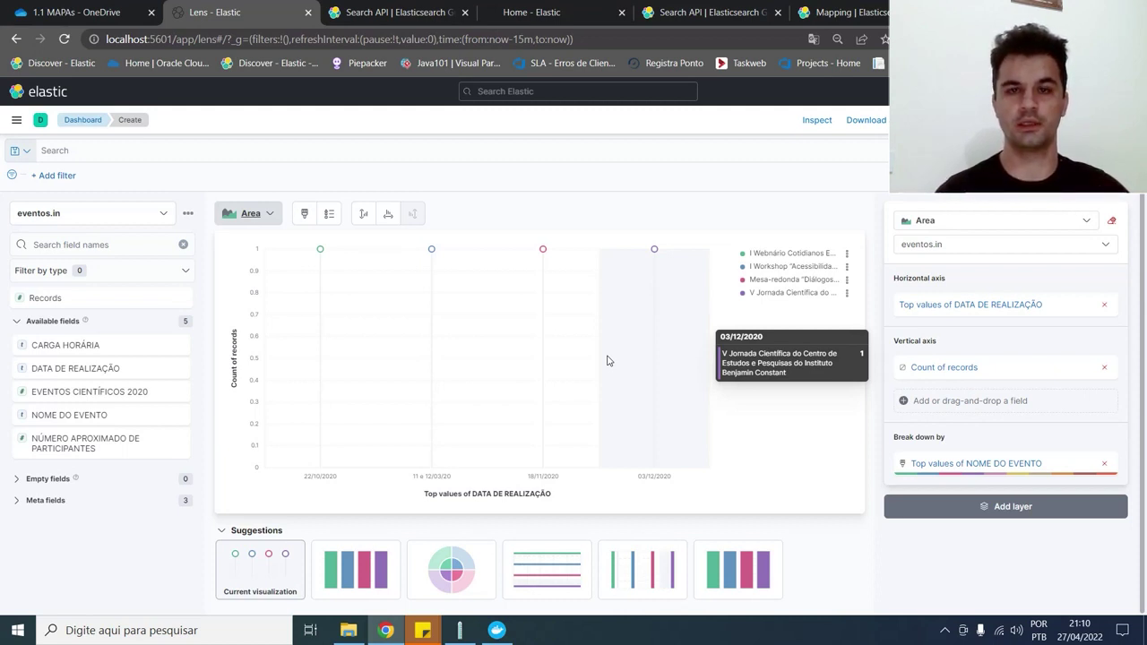
Change the visualization type to Line and inspect the points for 11 e 12/03/20 and 22/10/2020.
click(271, 215)
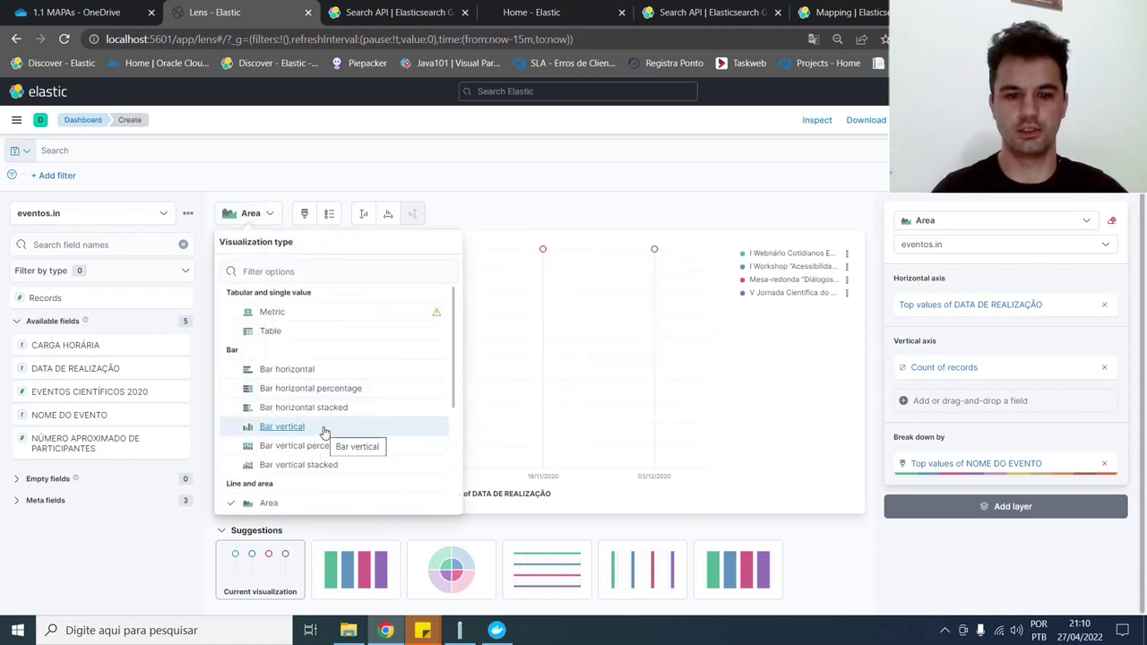
scroll(324, 432, down, 3)
scroll(324, 432, down, 1)
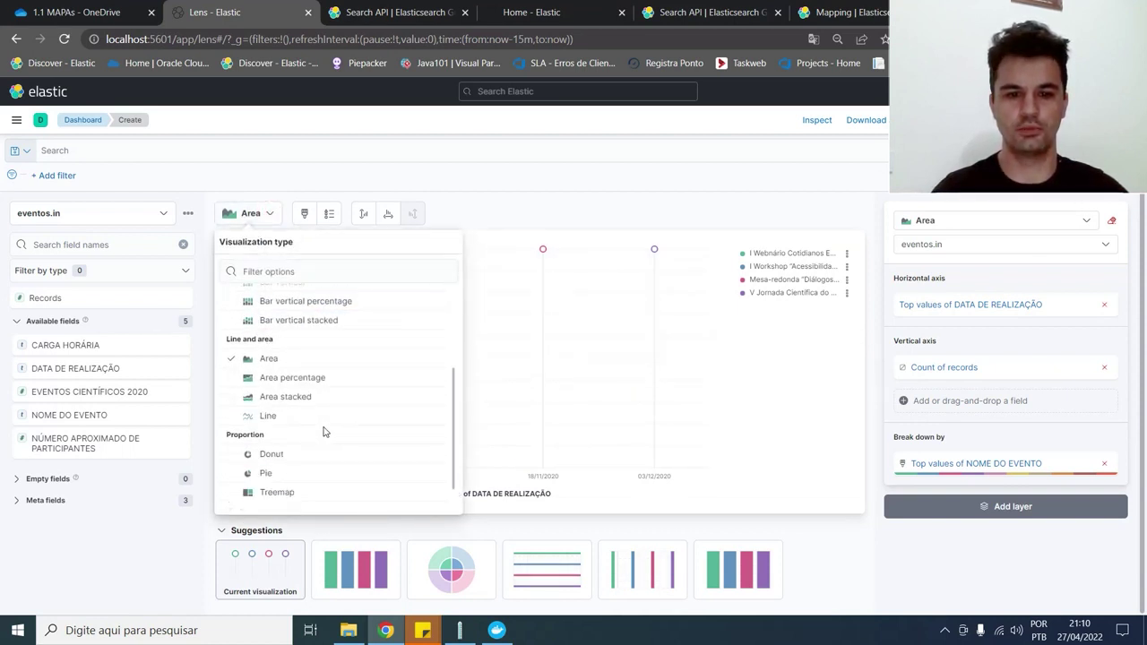
click(266, 417)
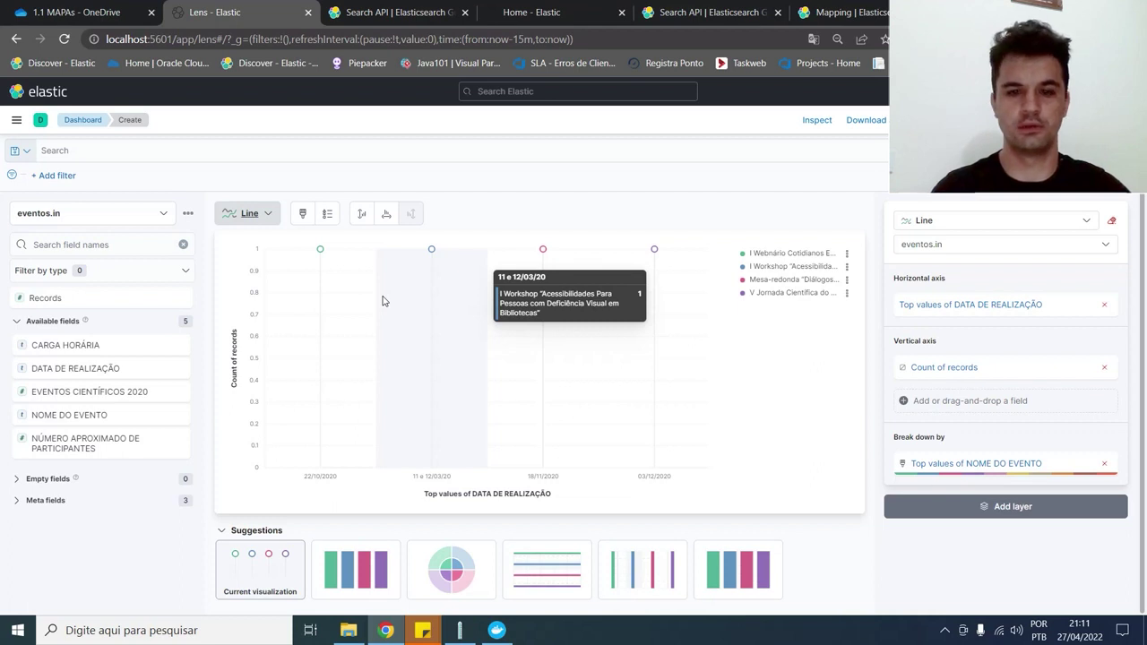
key(ctrl+minus)
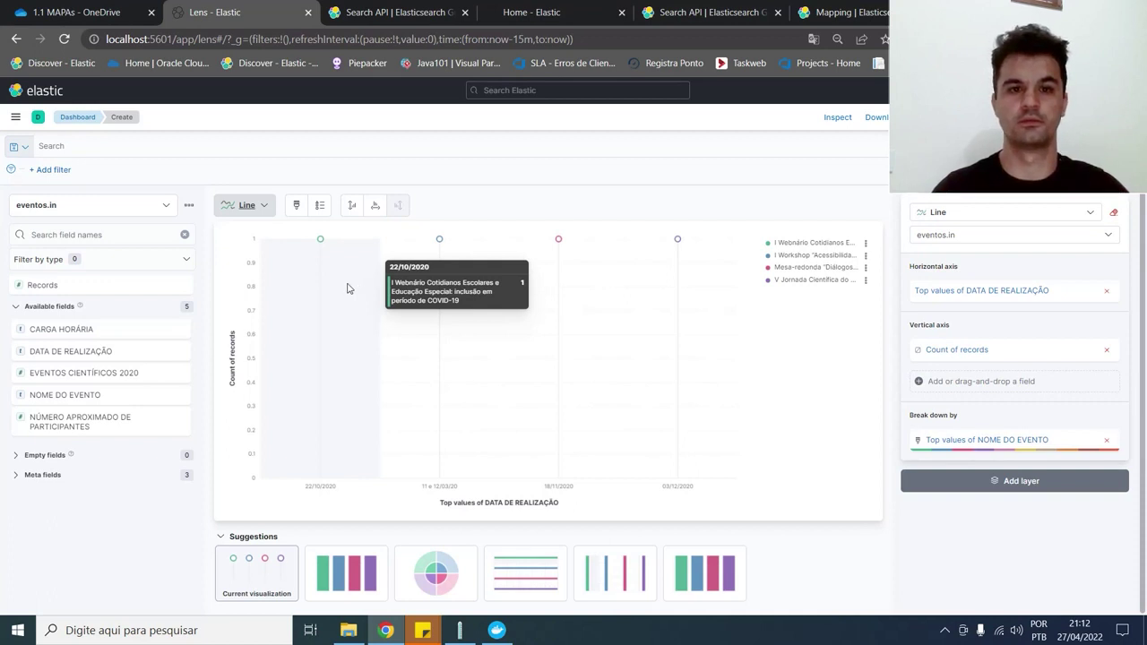
Try the Pie visualization type and inspect its slices, and switch the chart to Donut.
click(266, 206)
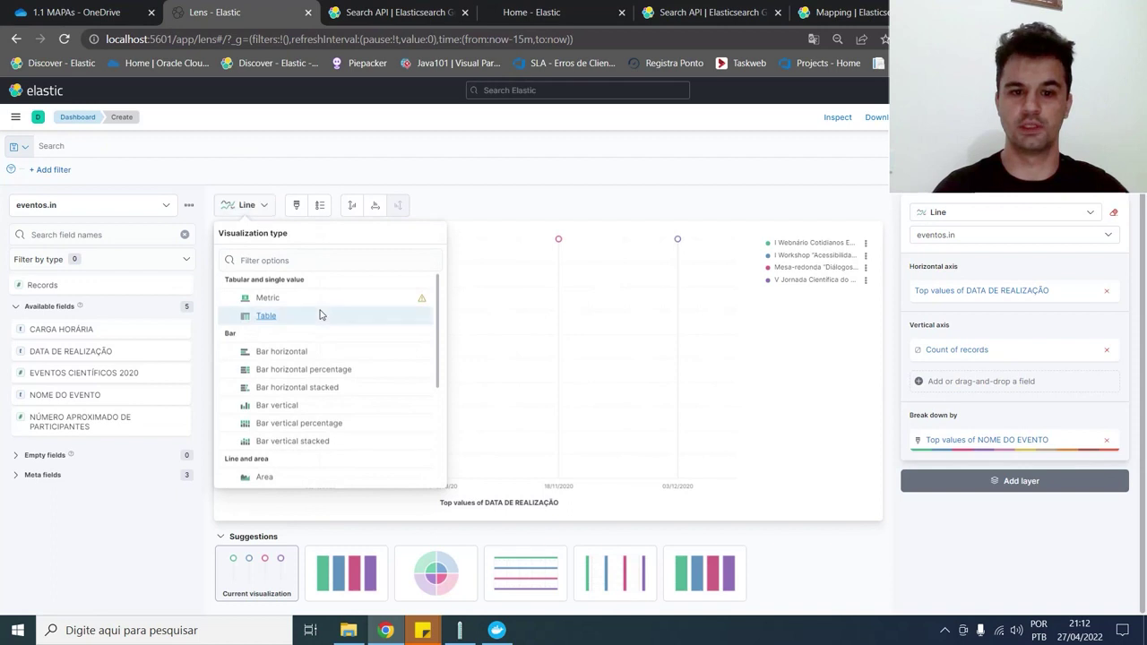
scroll(321, 314, down, 5)
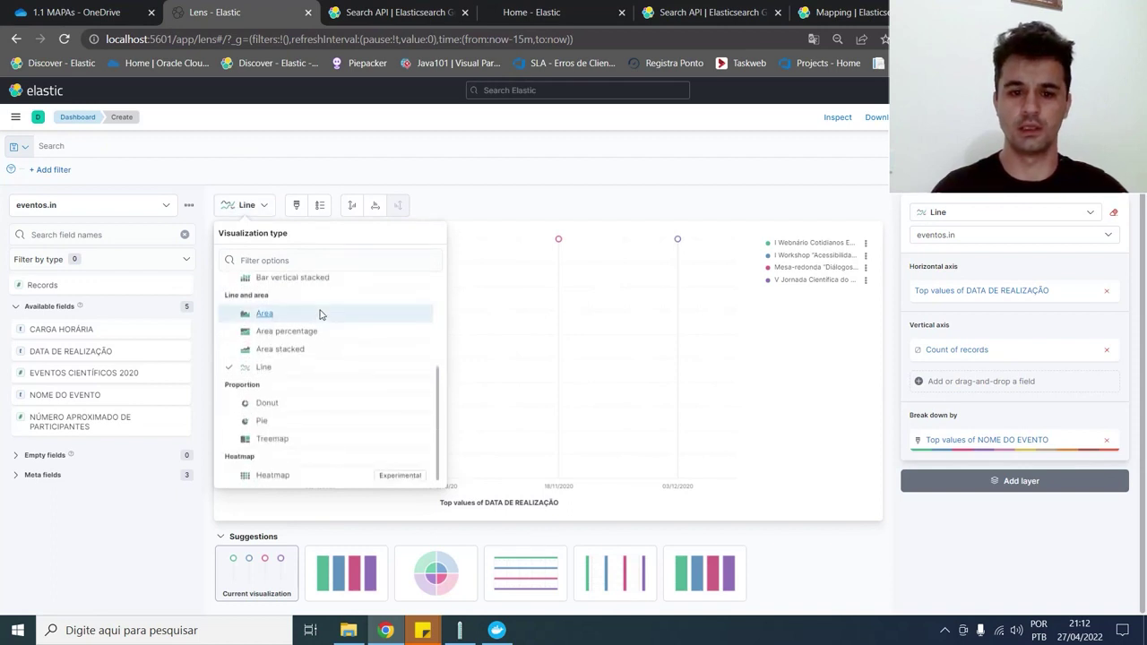
click(262, 422)
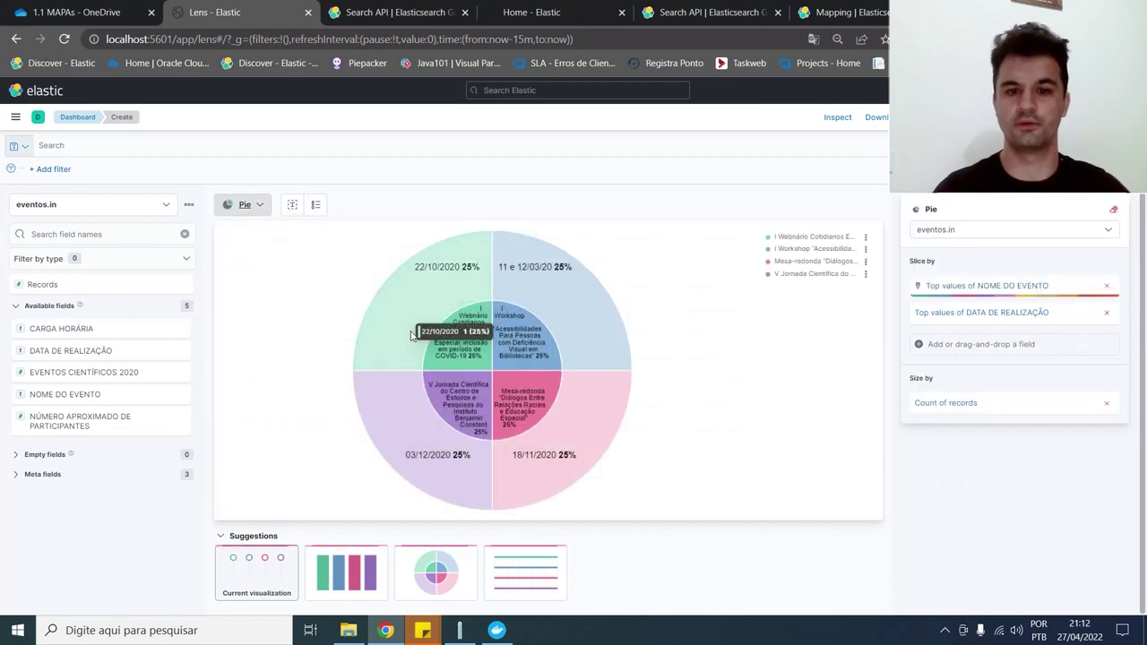
click(259, 205)
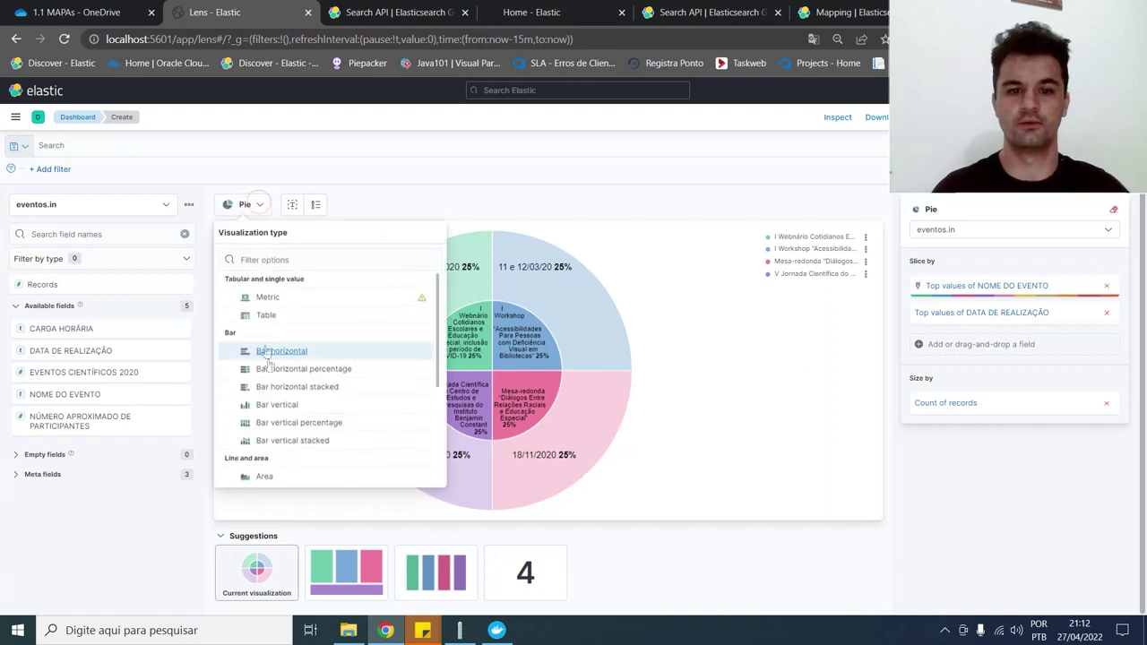
scroll(275, 417, down, 3)
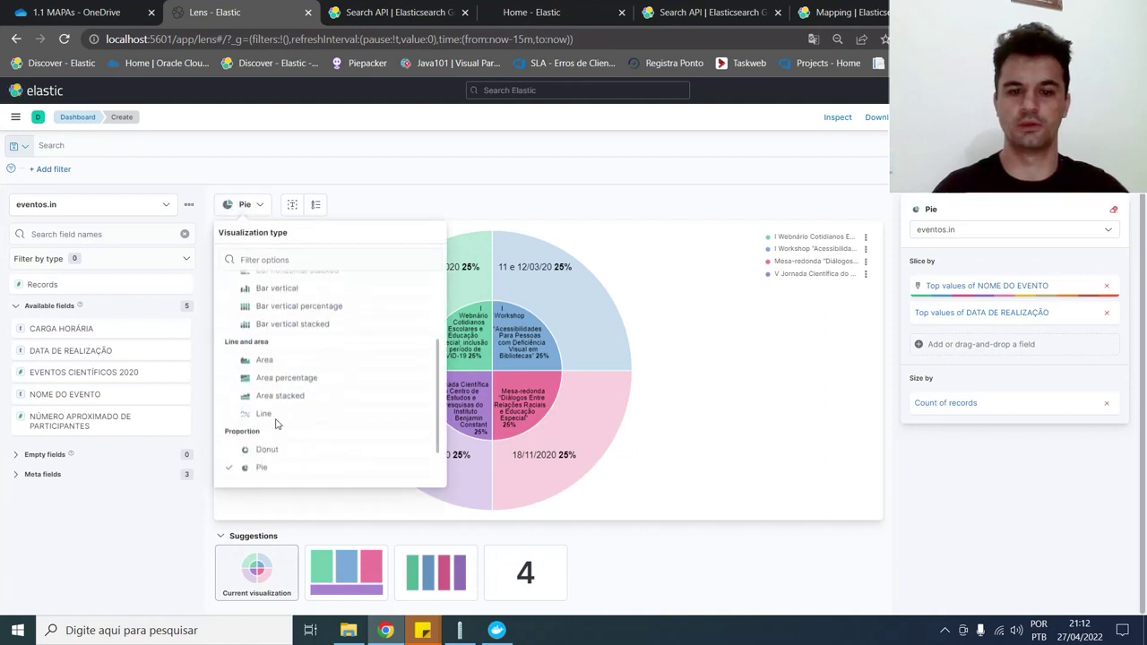
click(262, 449)
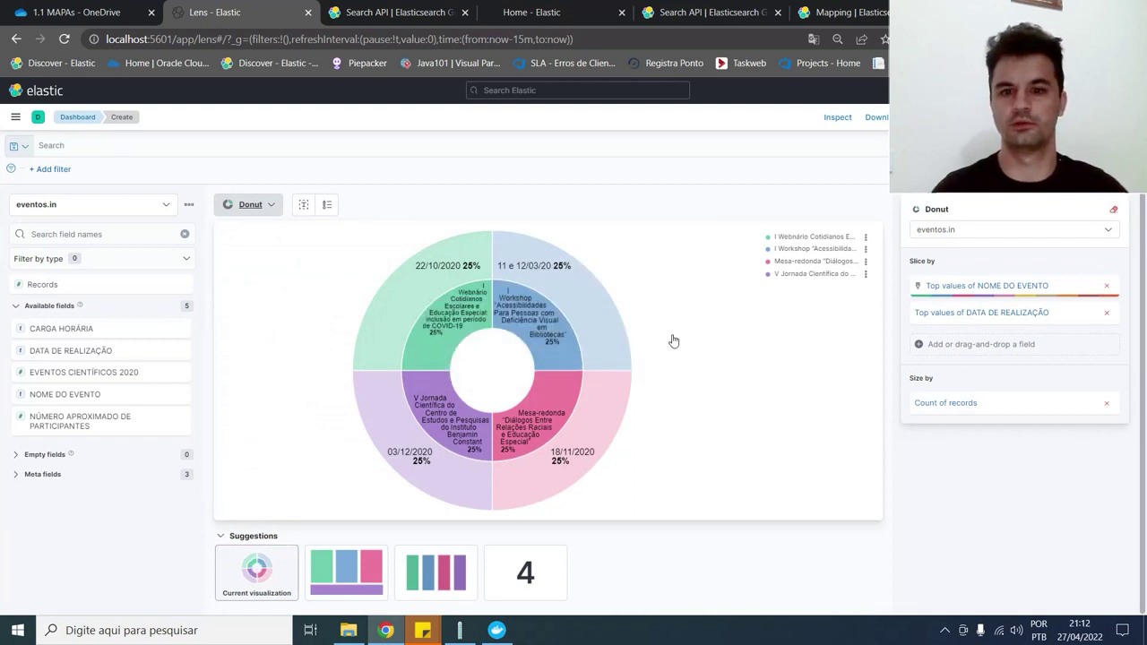
Change the visualization type to Bar horizontal percentage.
click(269, 205)
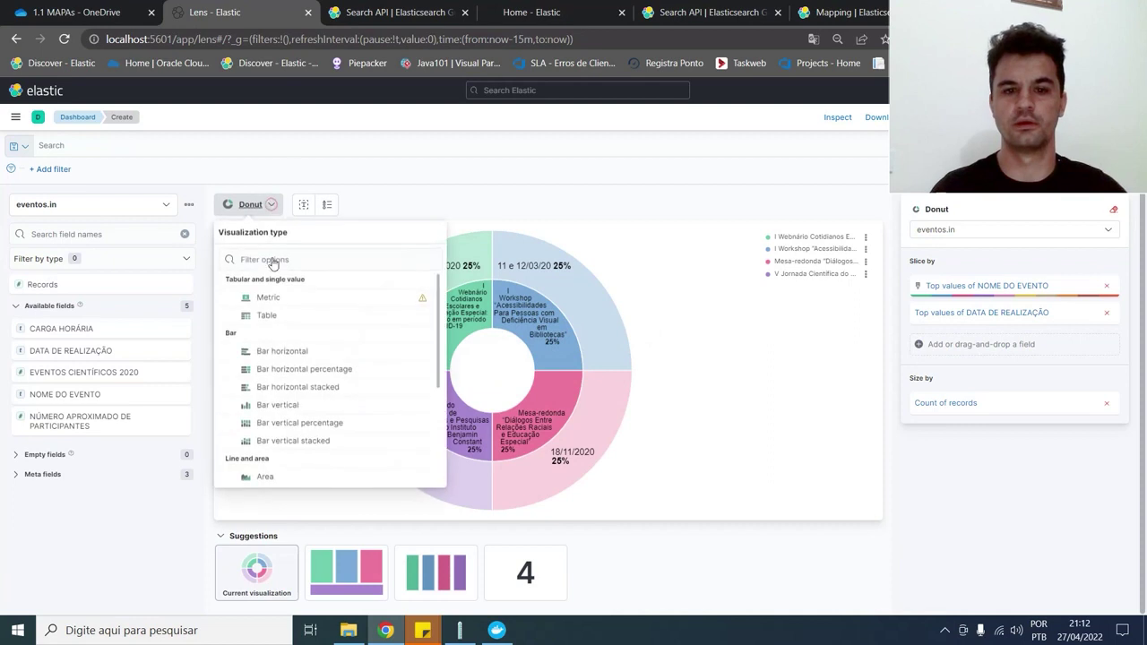
click(280, 371)
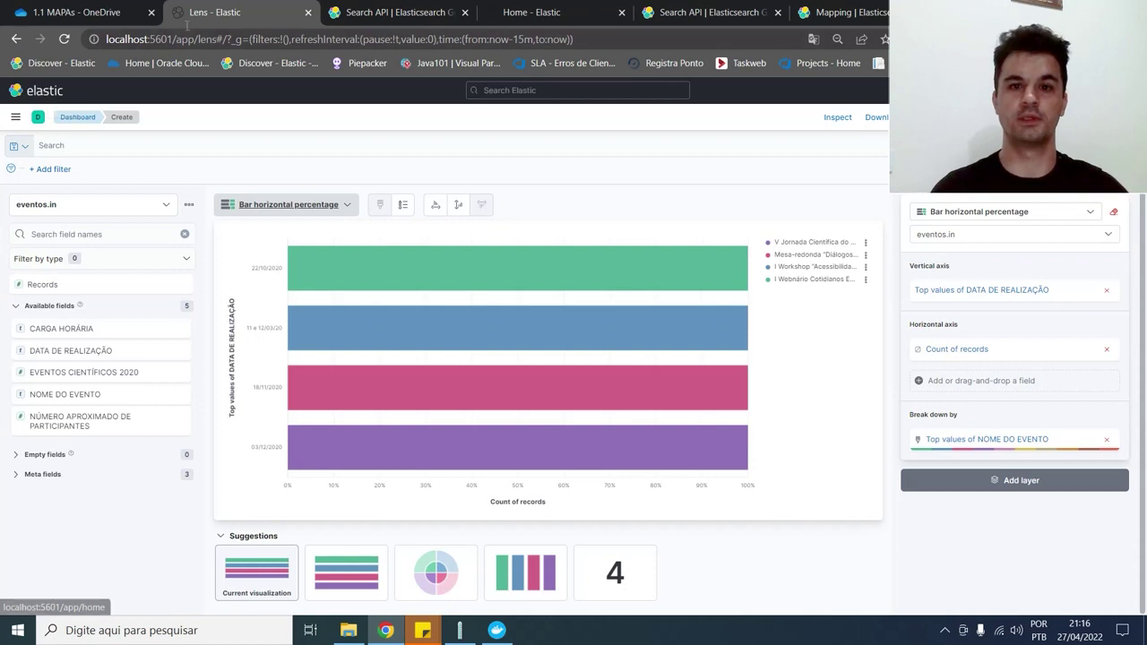
Show the Search API documentation page and dismiss the translation popup.
click(357, 9)
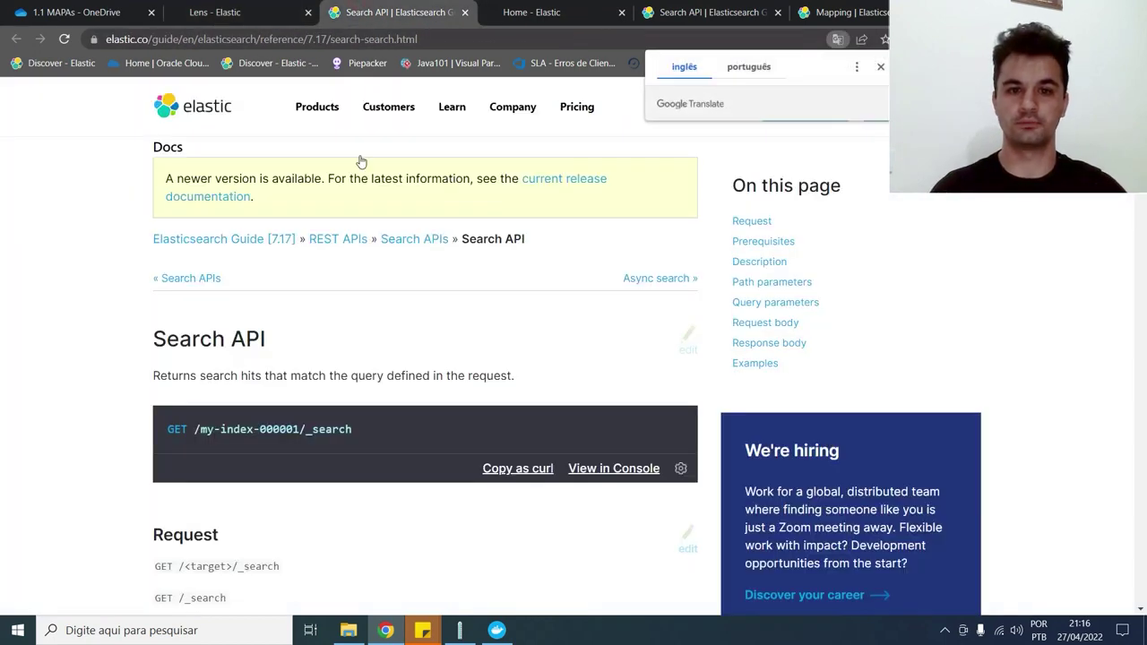
click(879, 69)
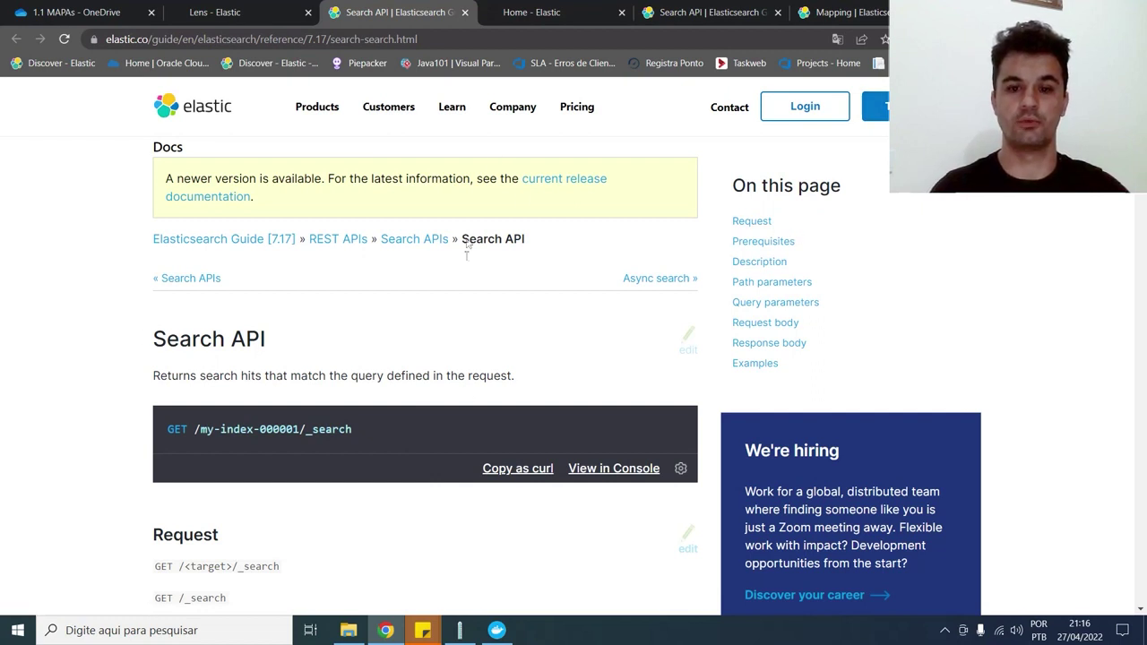
Switch to Docker Desktop and move its window aside to review the elastic containers.
click(494, 633)
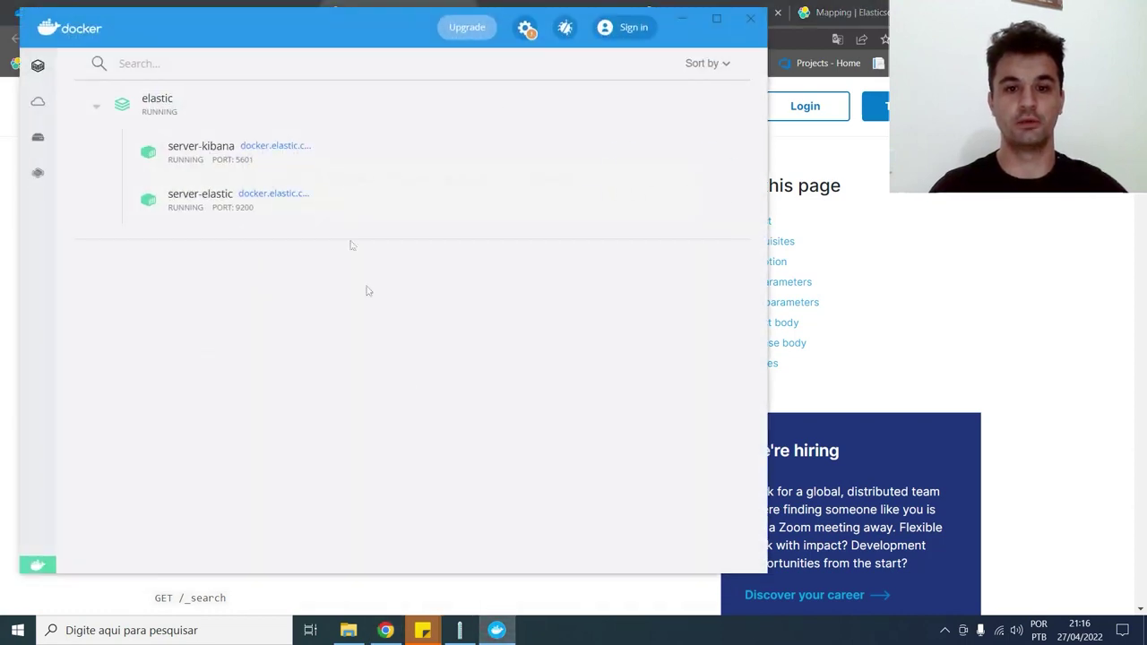
drag(155, 31, 535, 67)
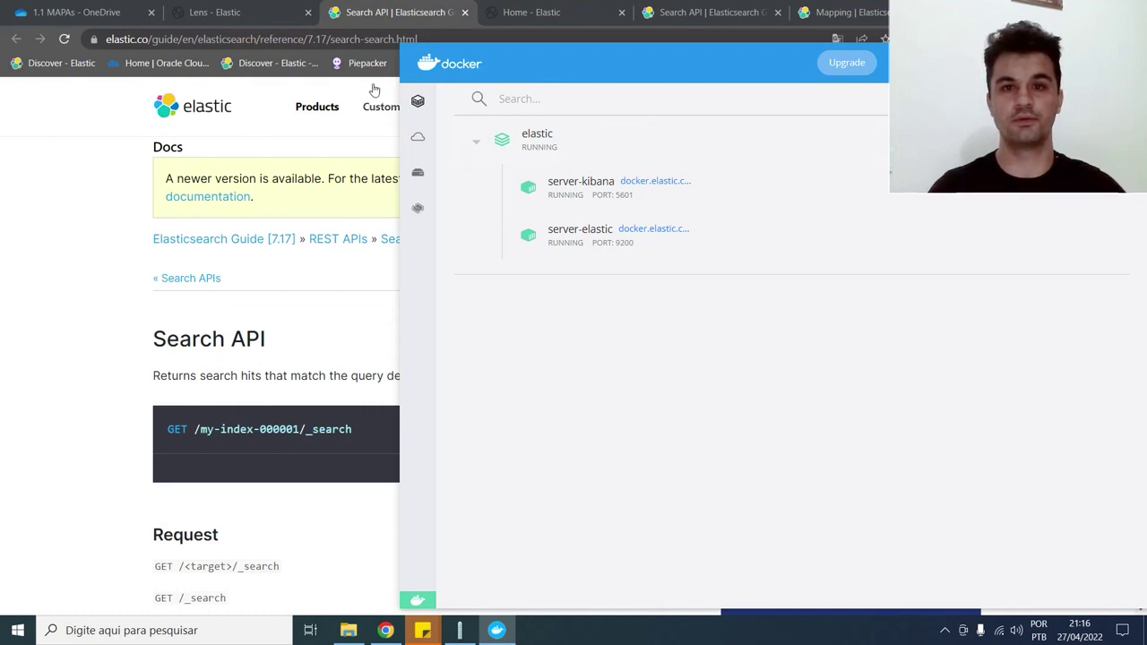
mouse_move(328, 103)
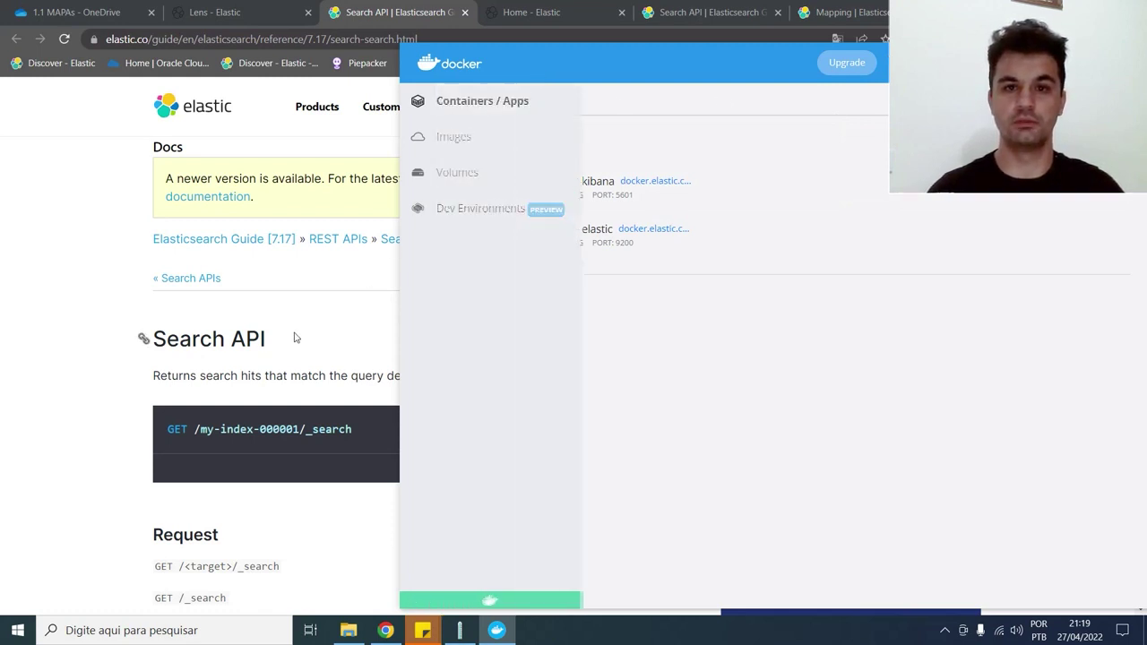
Open Command Prompt and set the E: drive's directory to E:\Unicesumar\2022\CDAC\Elastic with cd.
click(155, 630)
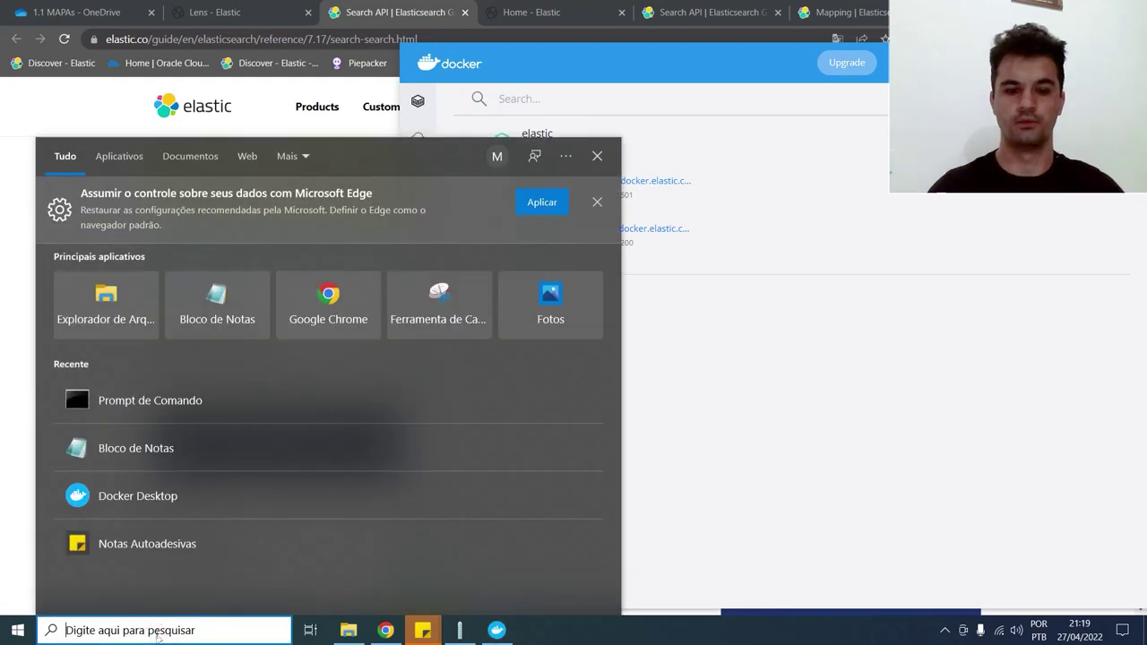
click(141, 411)
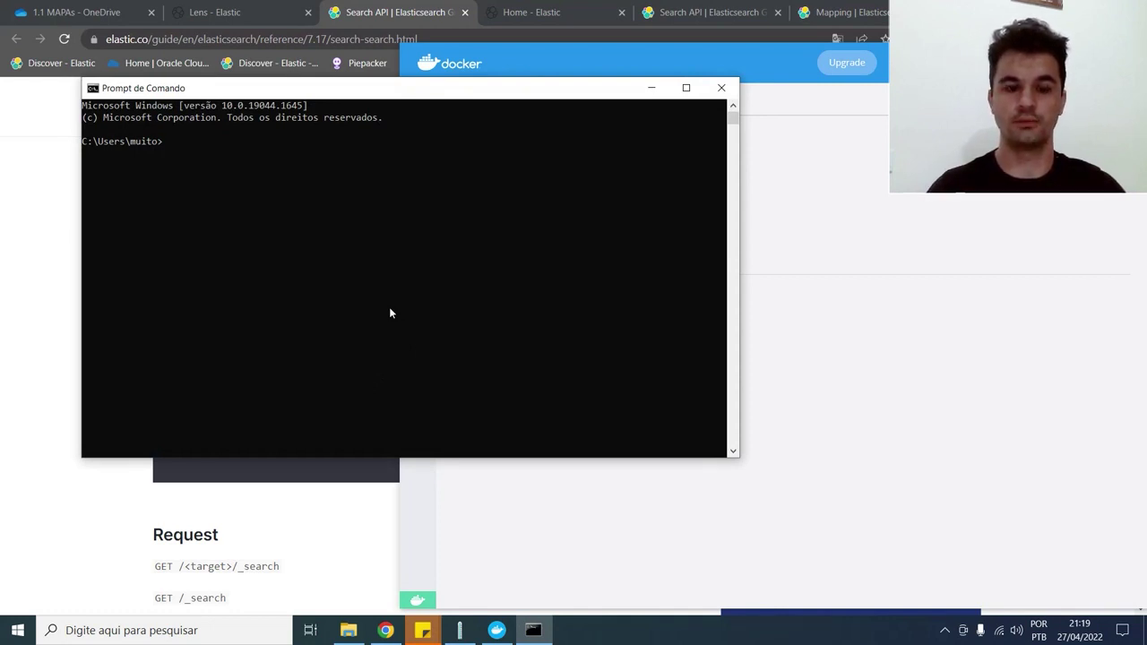
text(cd)
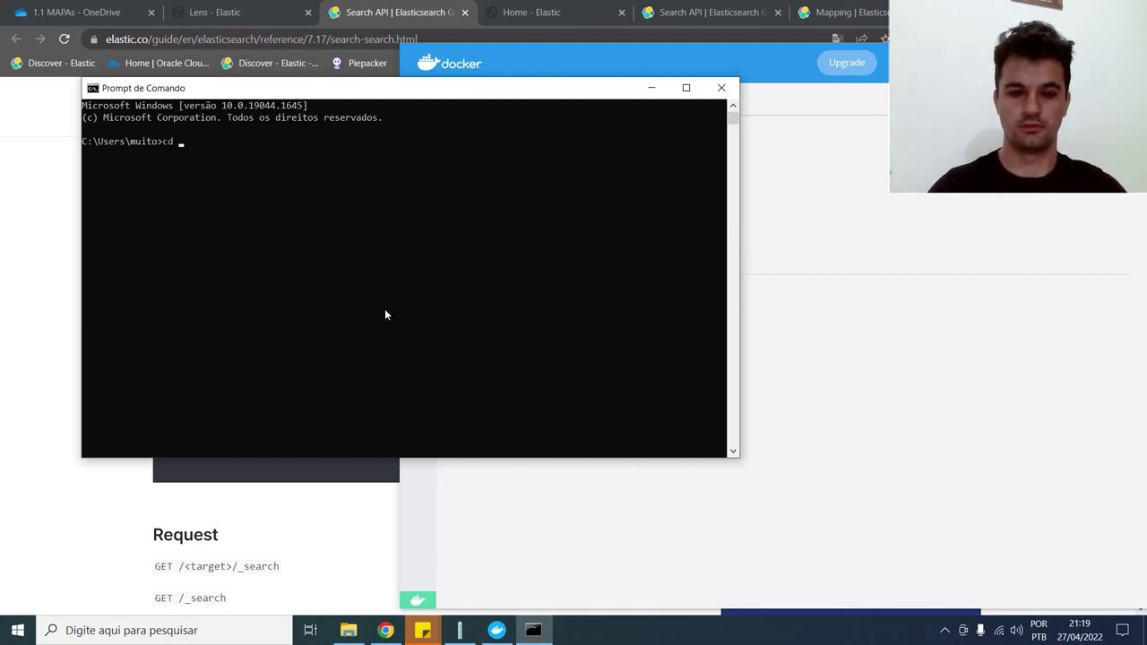
text(E:\Unicesumar\2022\CDAC\Elastic)
key(Return)
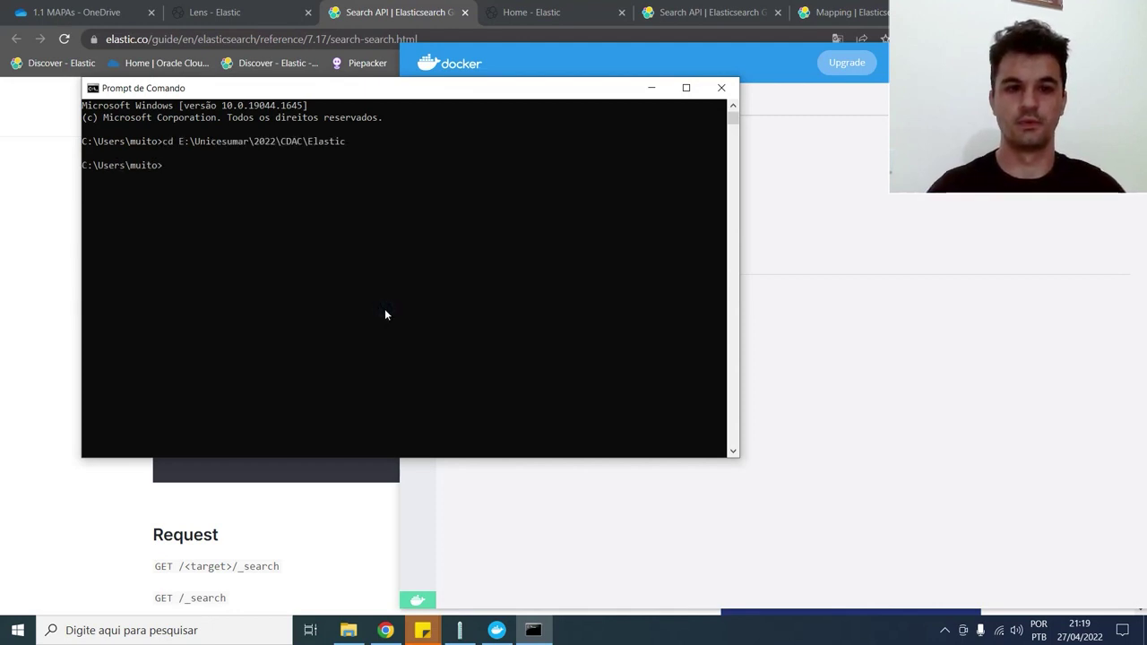
Go up two directory levels to the root of the C: drive.
text(cd ..)
key(Return)
text(cd)
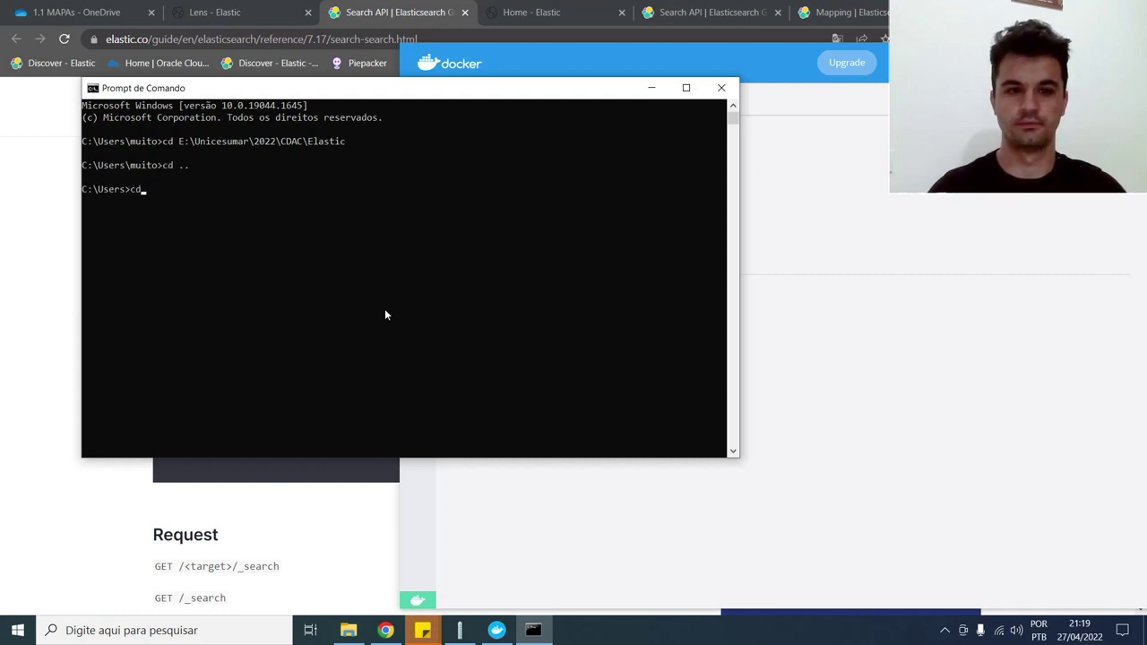
text( ..)
key(Return)
Run cd E:\Unicesumar\2022\CDAC\Elastic again and switch to the e: drive.
text(cd)
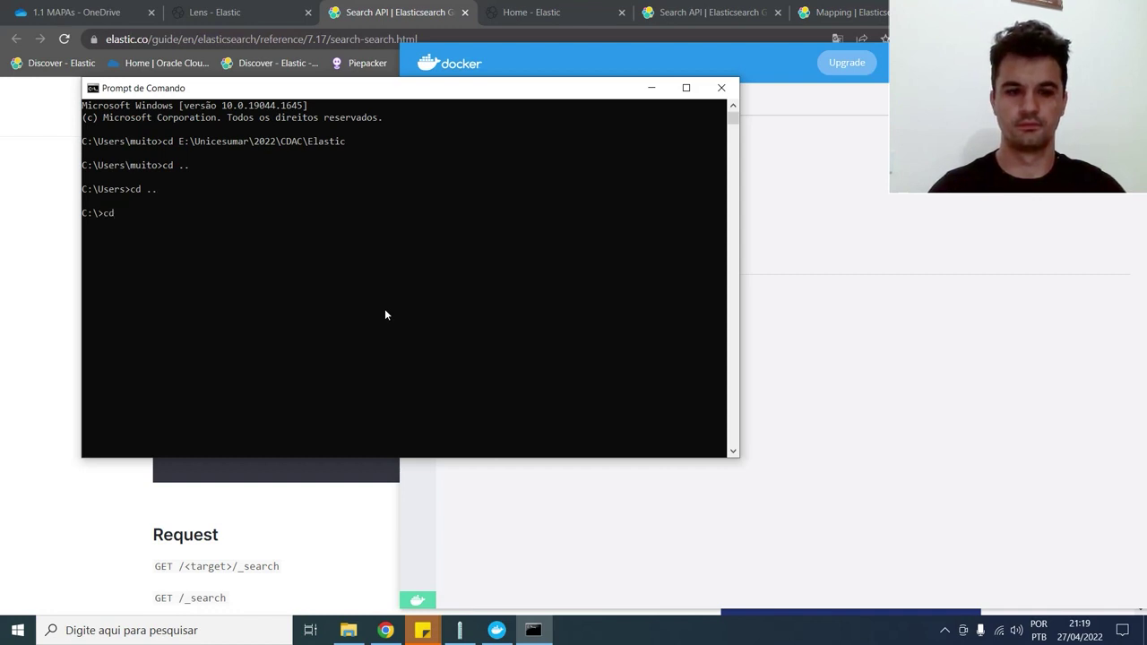
text(E:\Unicesumar\2022\CDAC\Elastic)
key(Return)
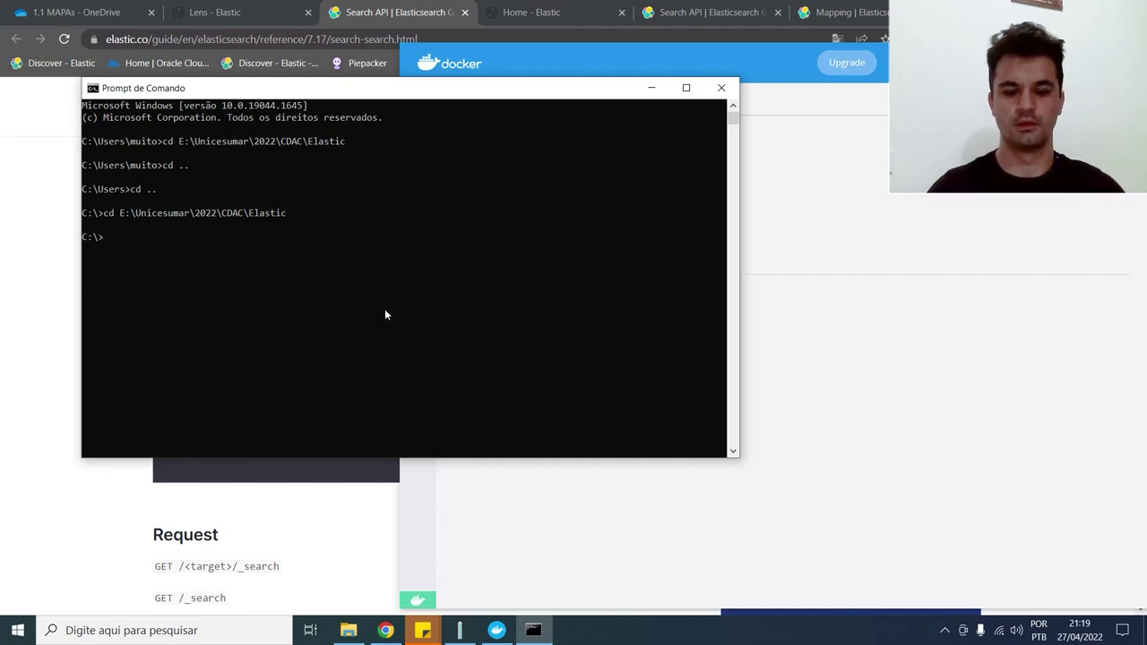
text(e:)
key(Return)
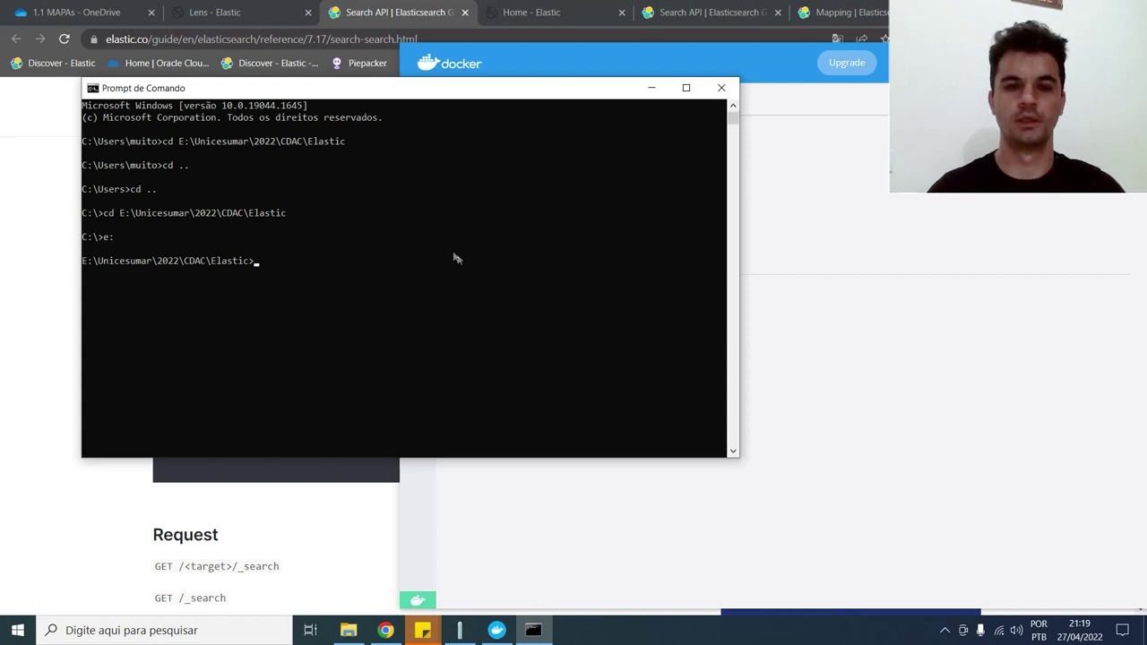
Run docker-compose stop in the Elastic folder to shut down the Kibana and Elasticsearch containers.
text(e:)
key(BackSpace)
key(BackSpace)
text(d)
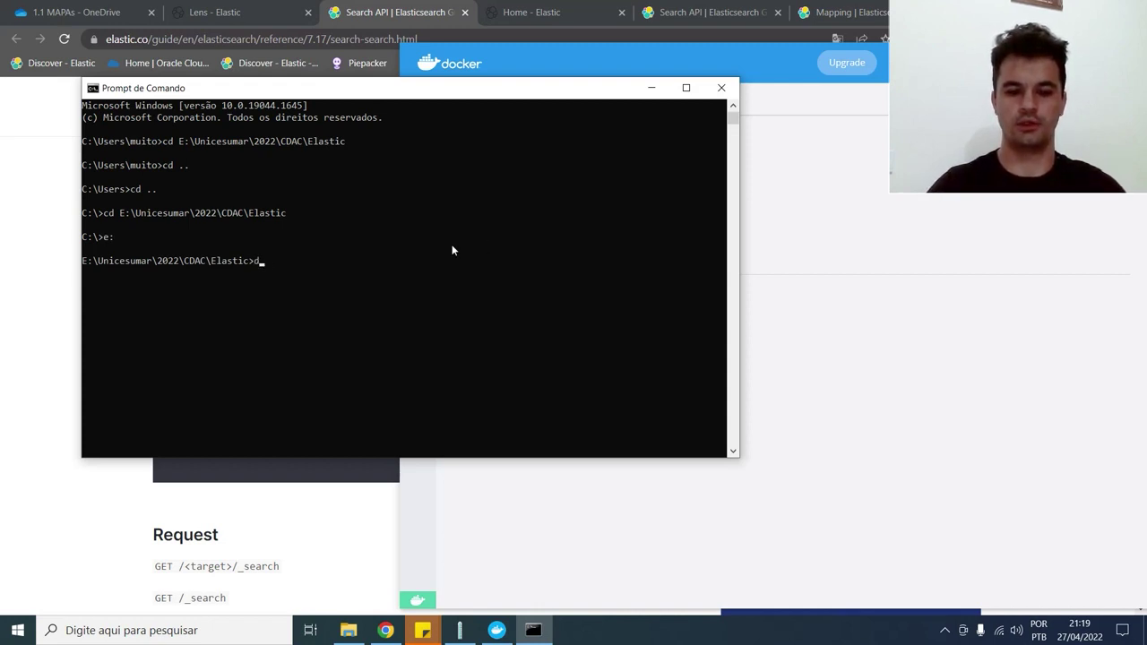
text(ocker-compose stop)
key(Return)
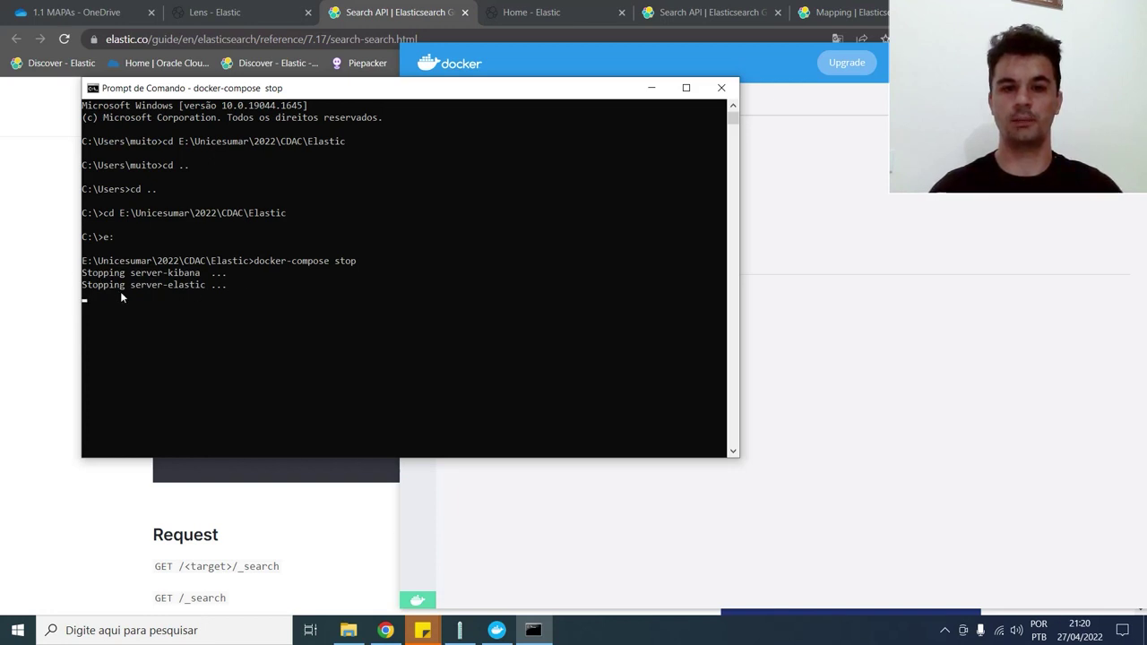
Place the Docker Desktop window beside Command Prompt to check the containers' status, and return to Command Prompt.
click(744, 60)
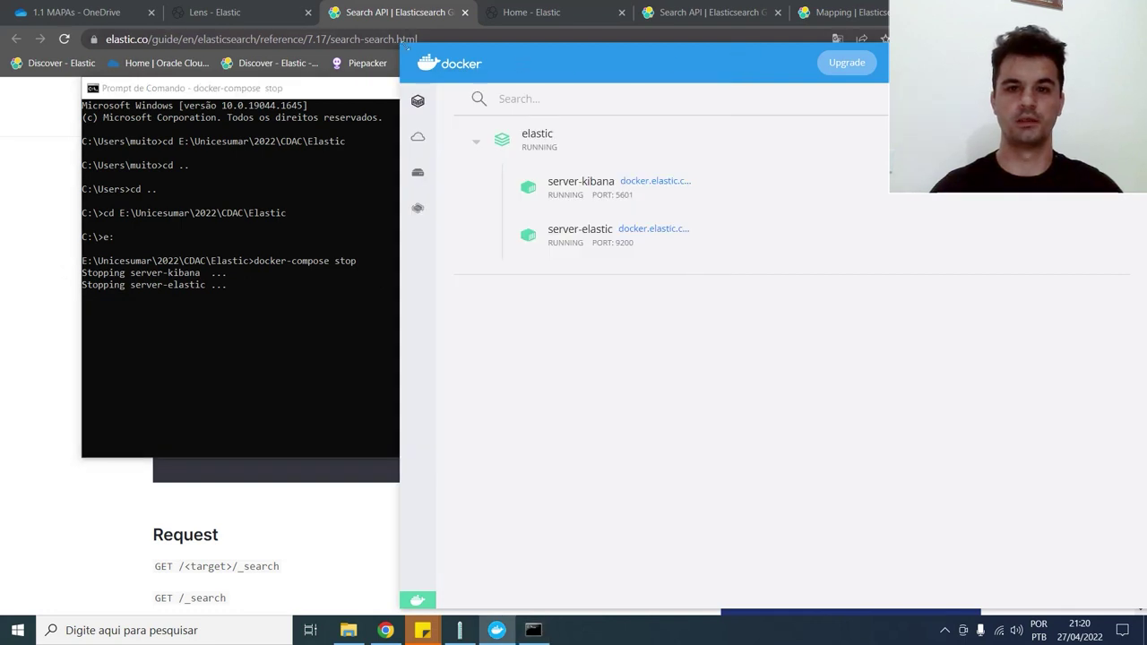
drag(404, 47, 583, 47)
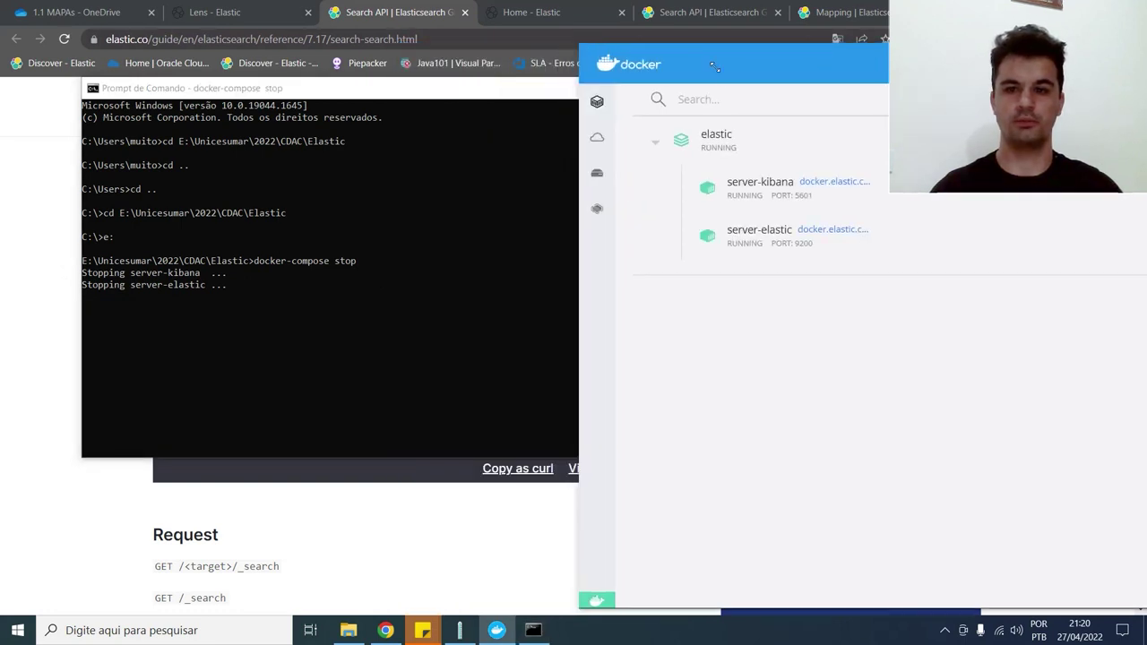
mouse_move(712, 164)
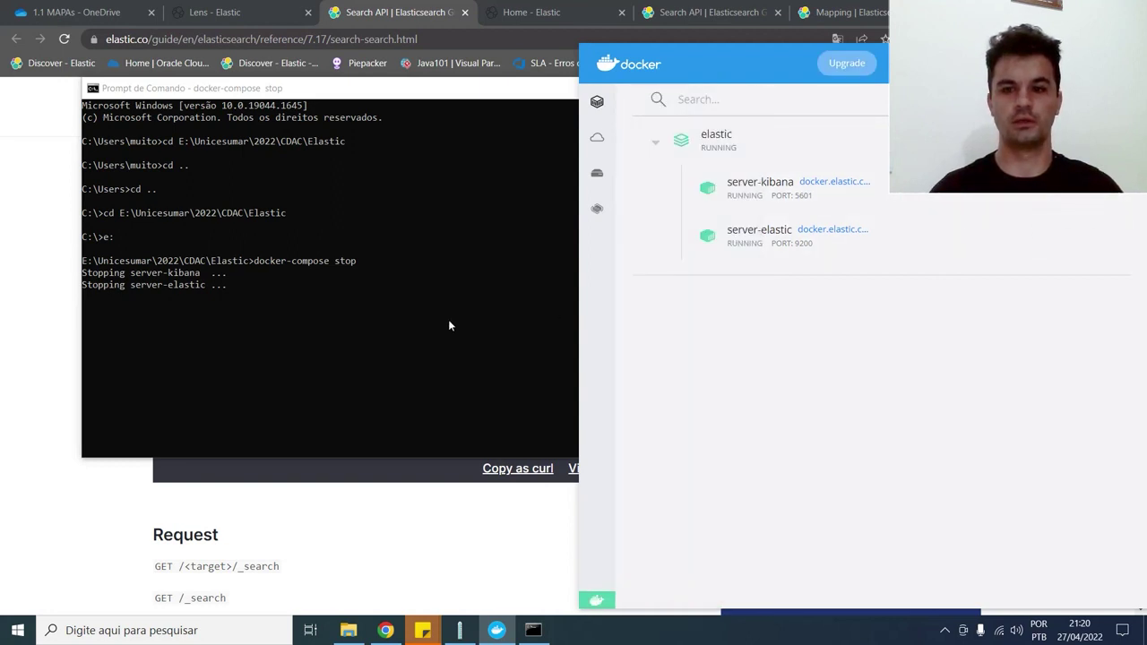
click(301, 289)
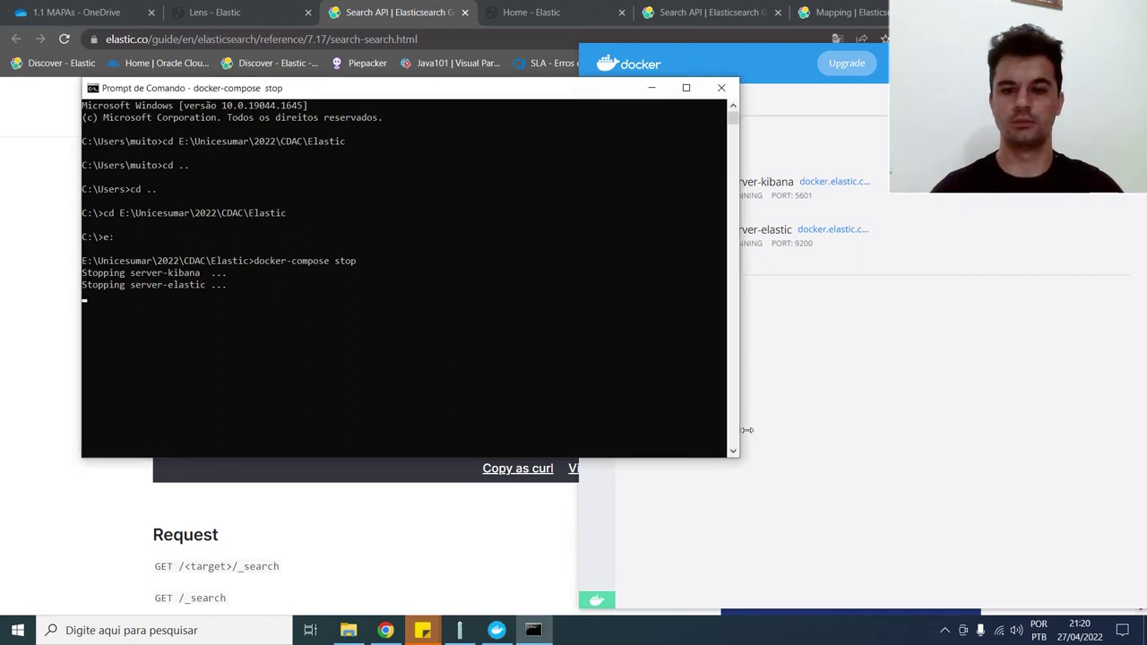
Narrow the Command Prompt window to uncover the container list in Docker Desktop and check the status of server-kibana and server-elastic.
drag(738, 398, 479, 397)
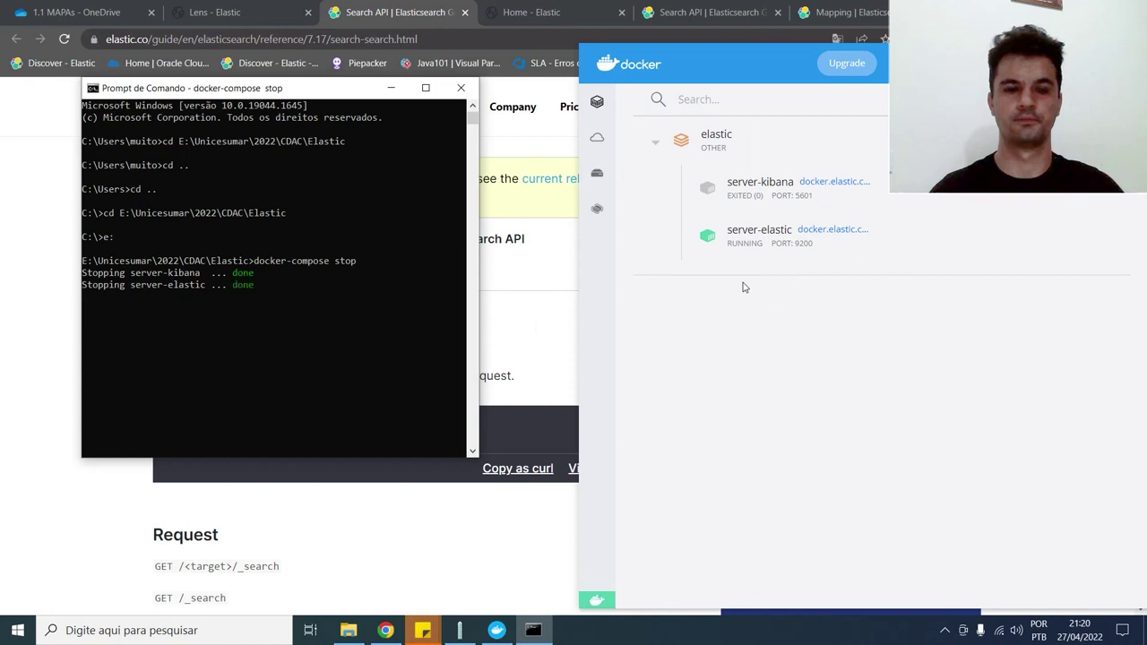
mouse_move(763, 248)
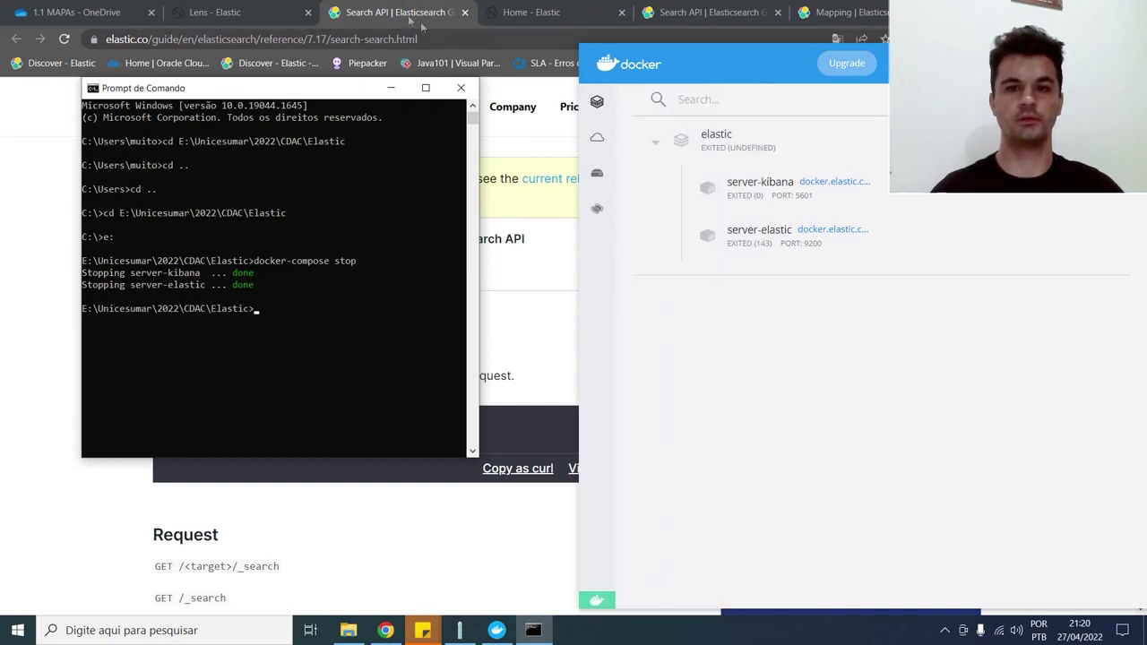
Switch to Chrome and reload the Kibana Lens page to test access to localhost:5601, and return to Command Prompt.
click(215, 13)
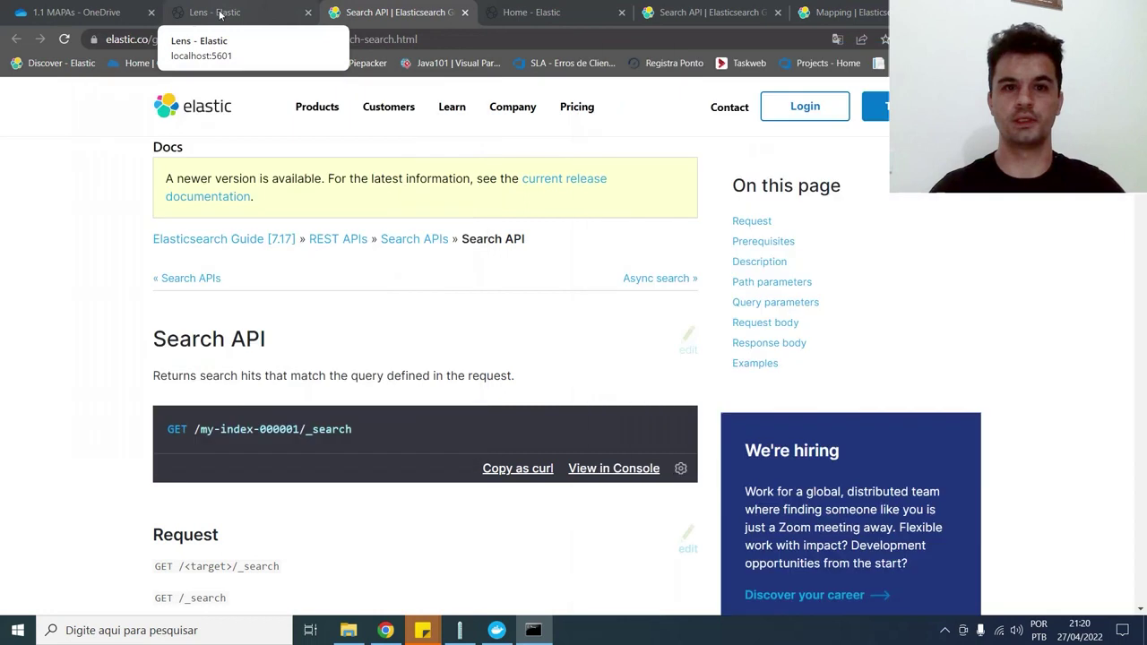
click(63, 40)
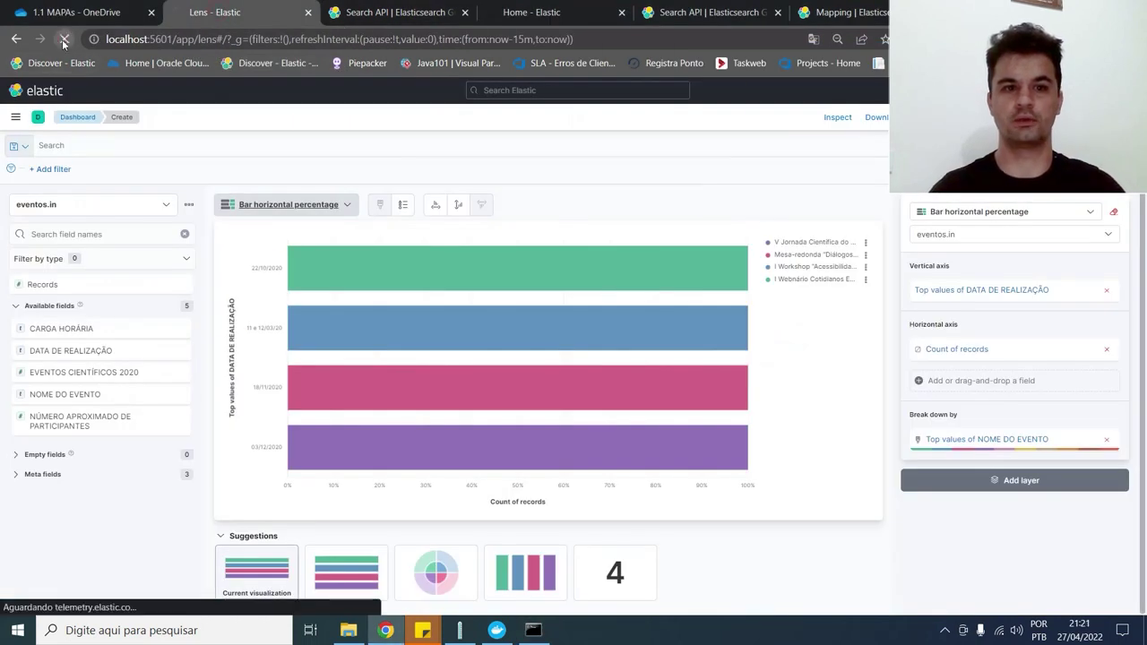
click(613, 123)
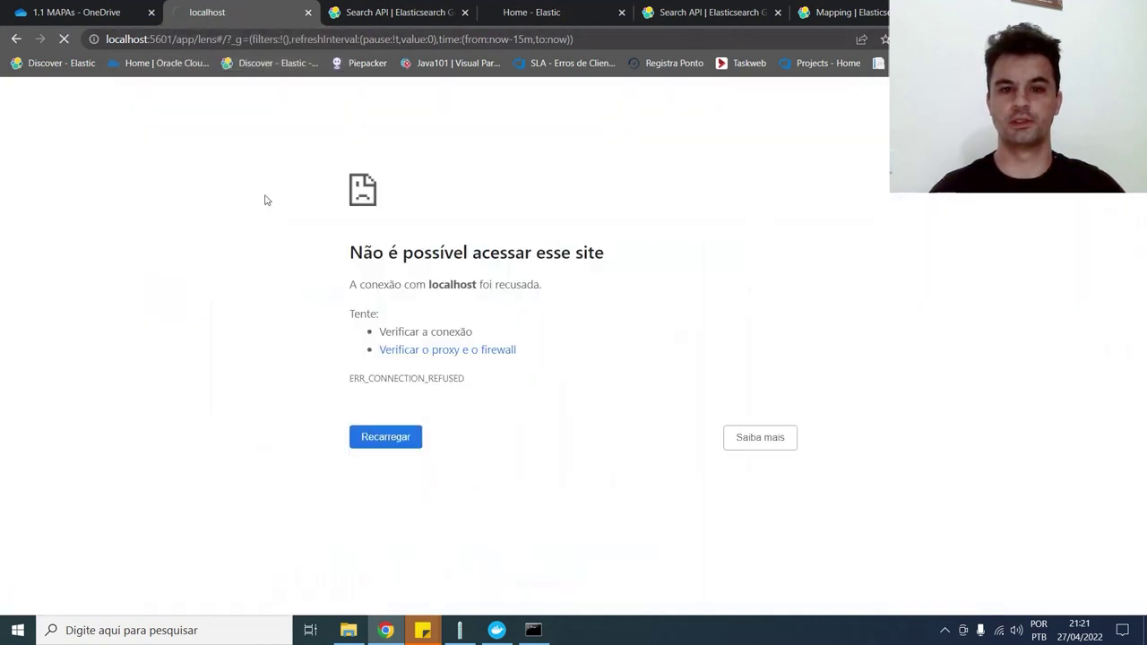
click(532, 631)
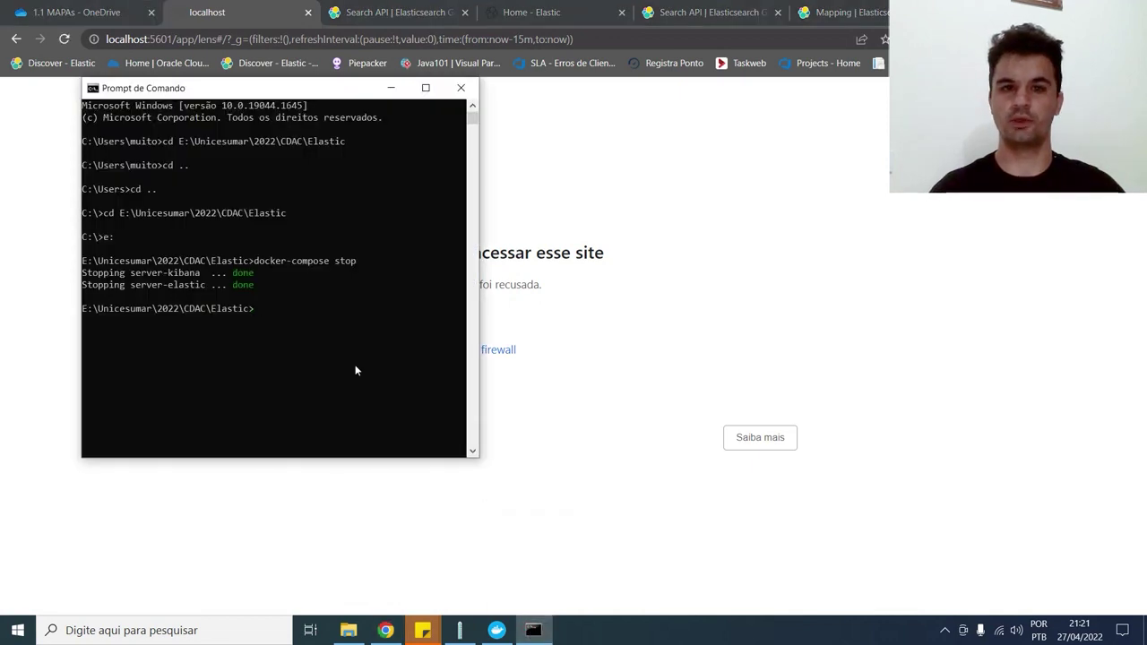
Switch to Docker Desktop, show the volumes, shift the window for a wider view, and locate elastic_data01 in the list.
mouse_move(496, 632)
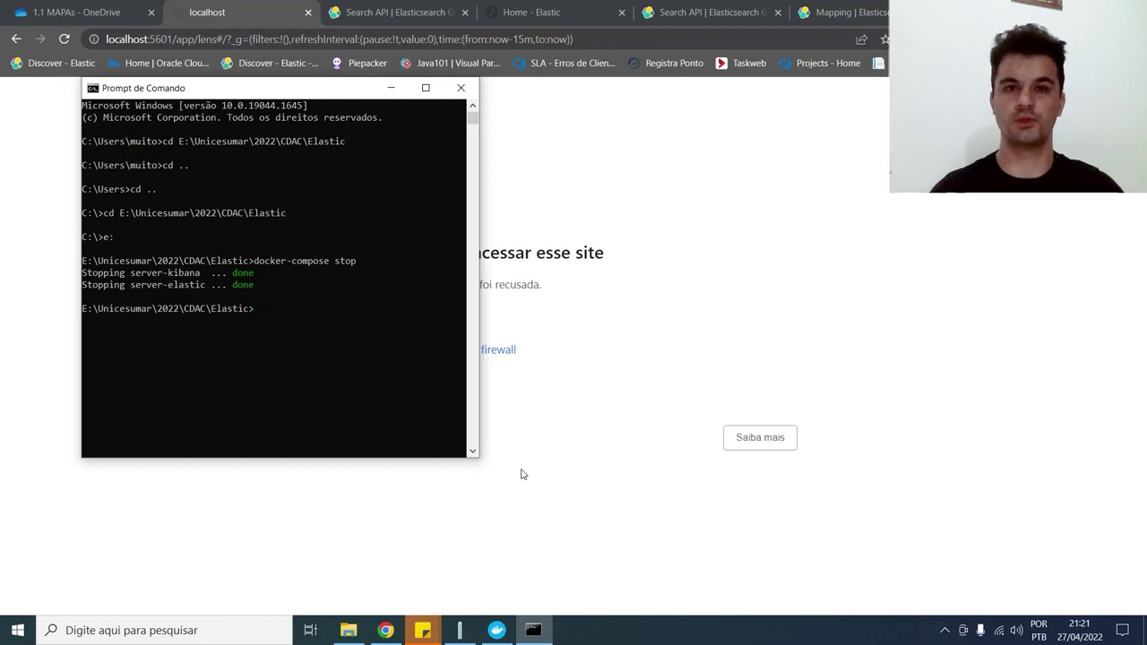
click(497, 630)
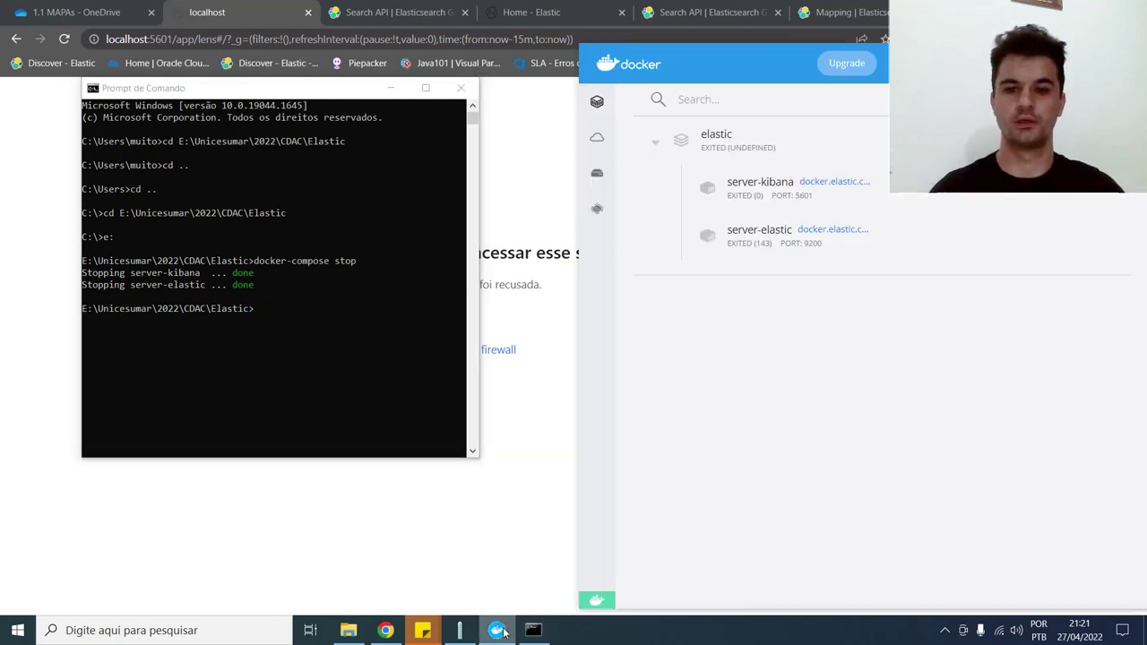
mouse_move(596, 335)
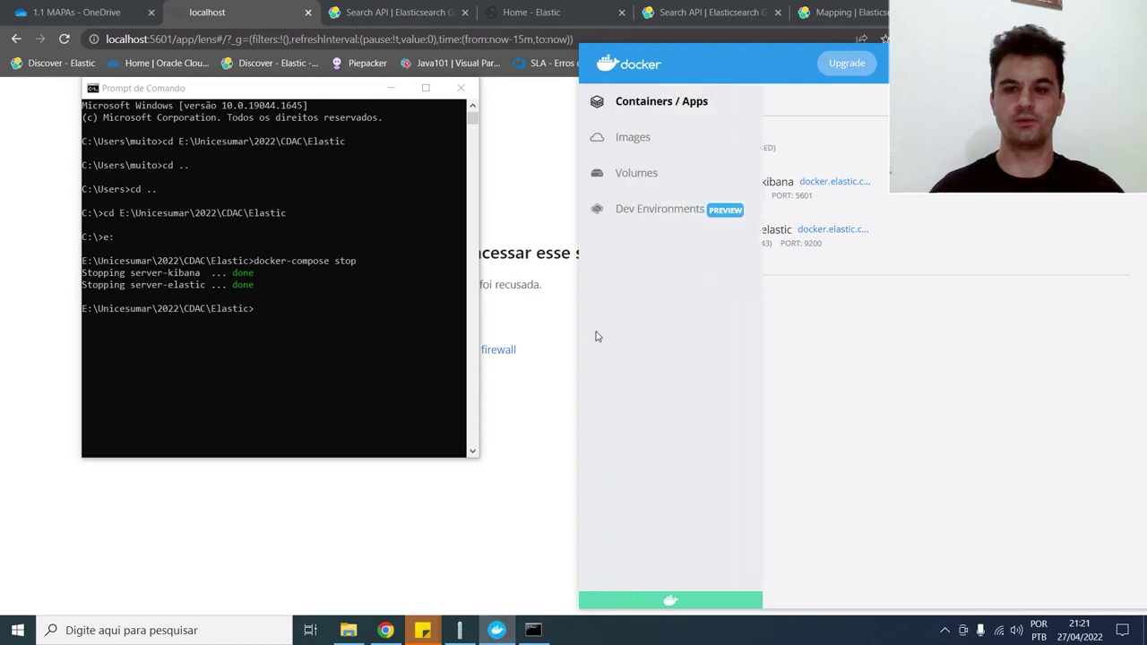
click(635, 173)
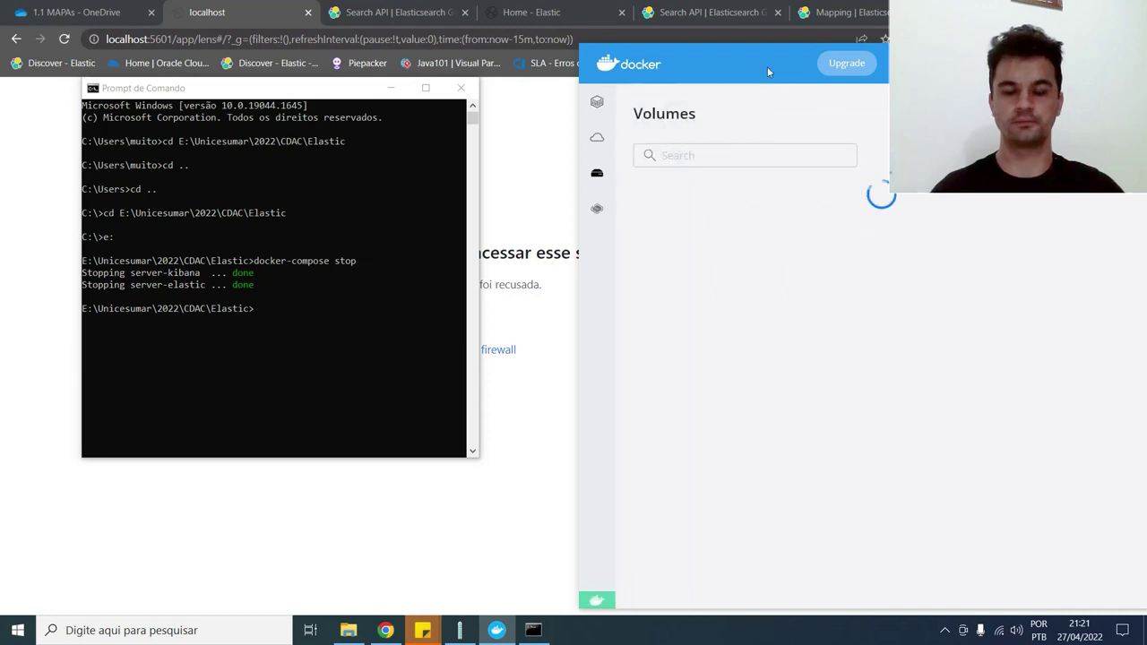
drag(767, 67, 688, 67)
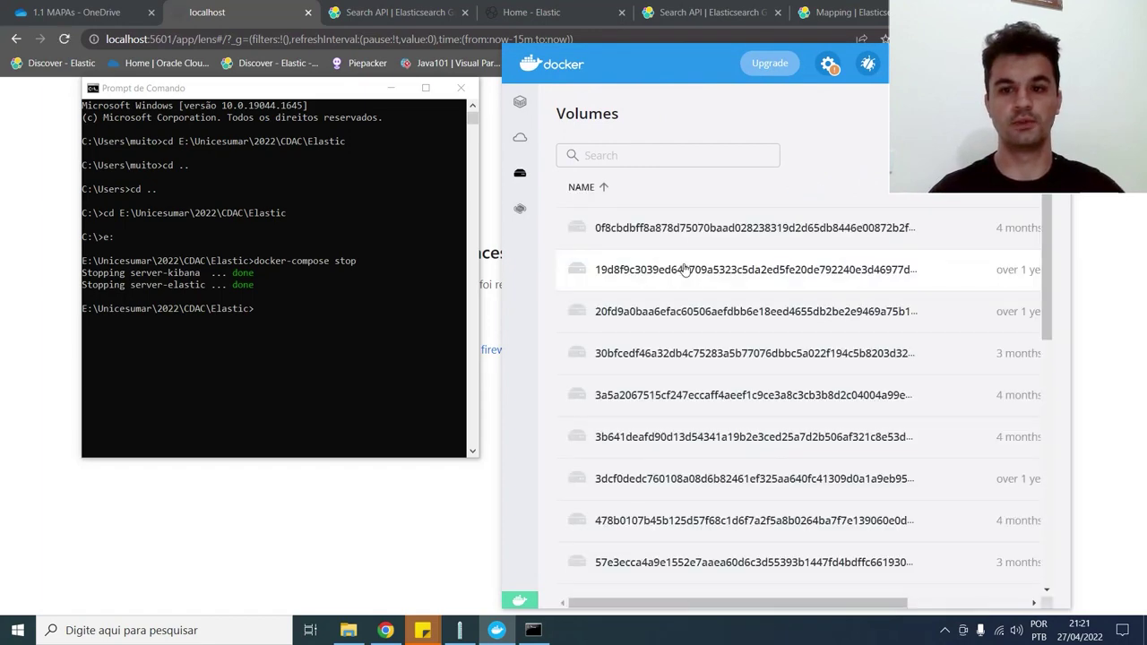
scroll(684, 269, down, 10)
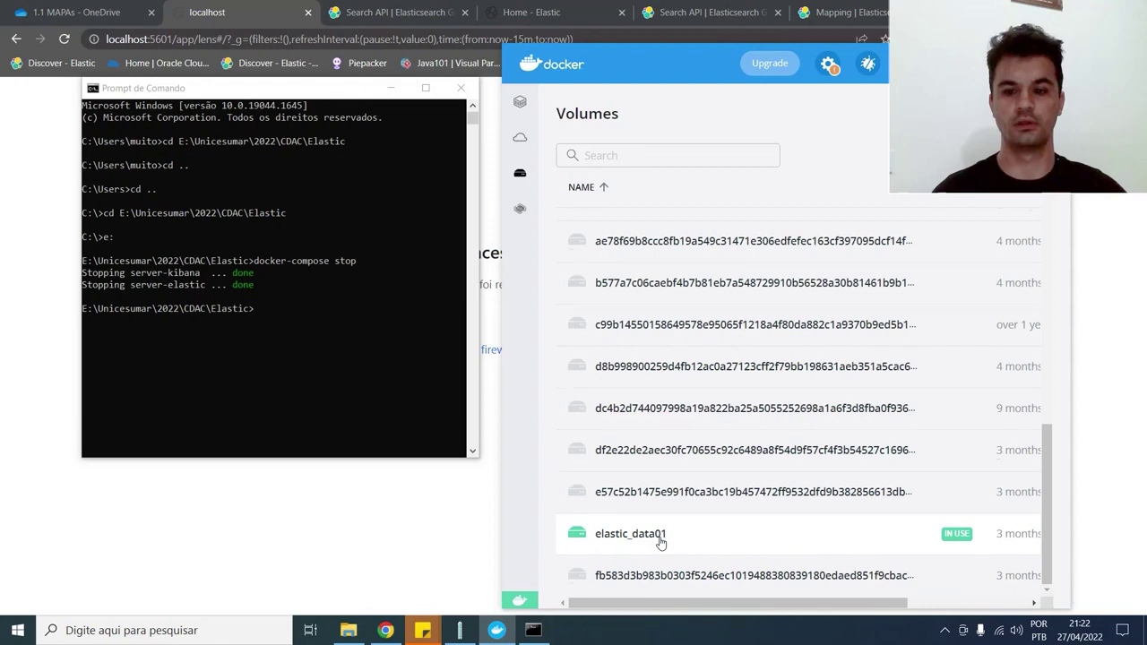
scroll(661, 542, up, 5)
scroll(658, 542, down, 5)
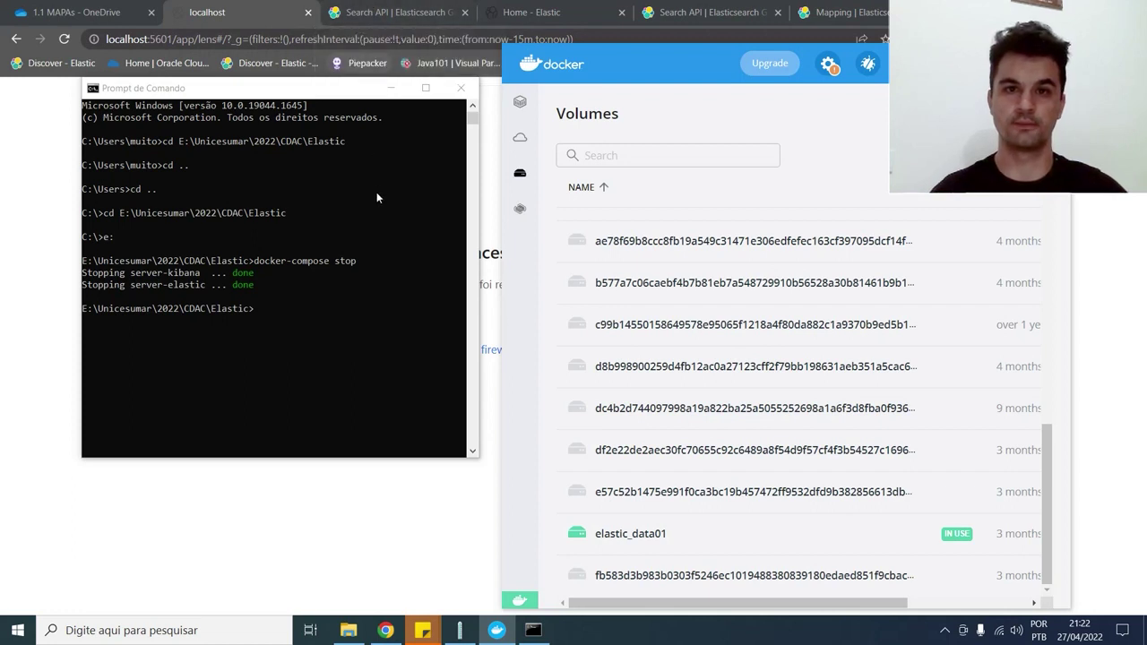
Return to Chrome and reload the localhost:5601 Lens page once more.
click(238, 12)
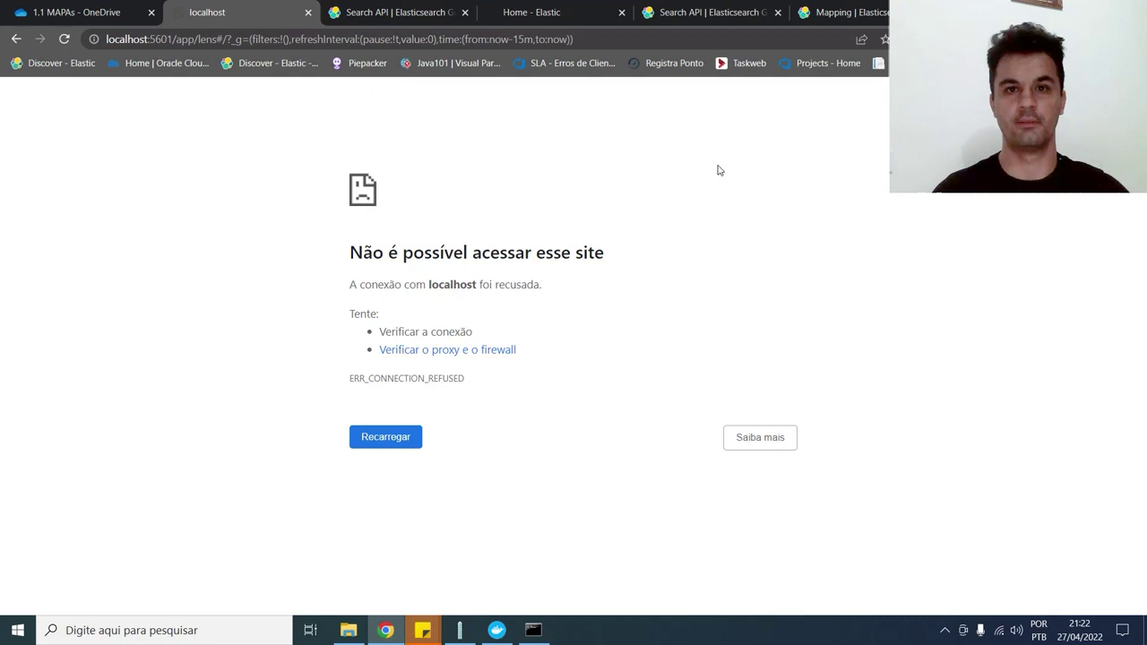
key(F5)
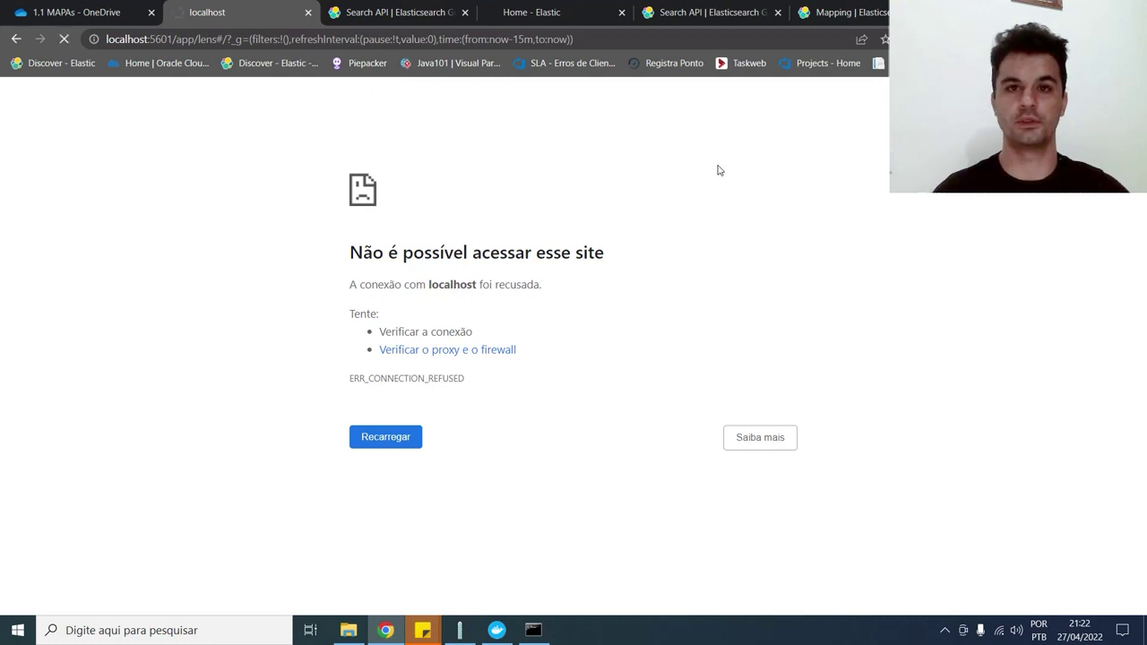